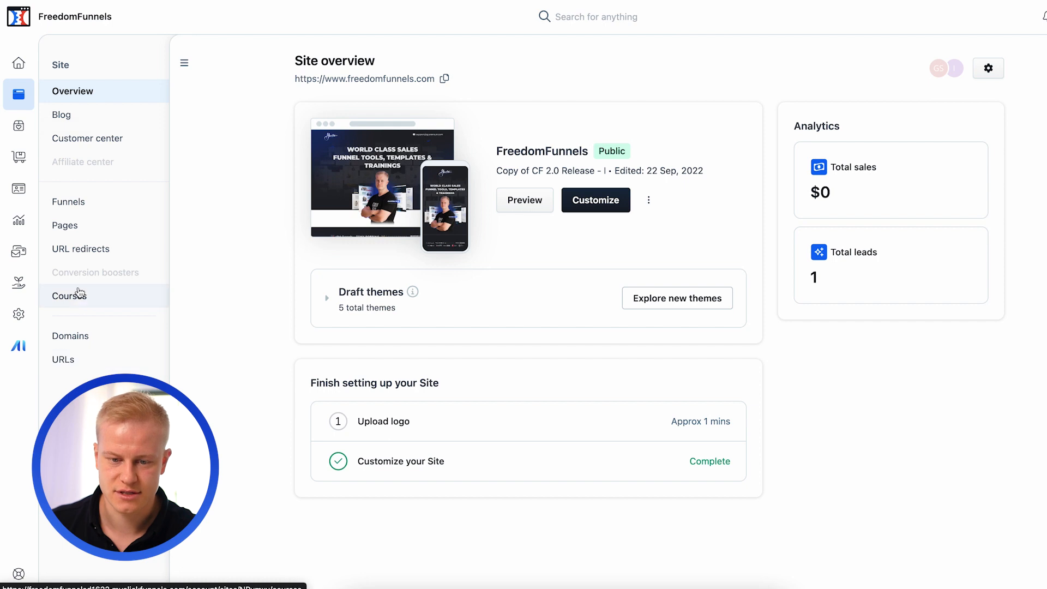
- Review the workspace's Products, Orders, Subscriptions and Contacts pages
{"action": "left_click", "coordinate": [19, 129]}
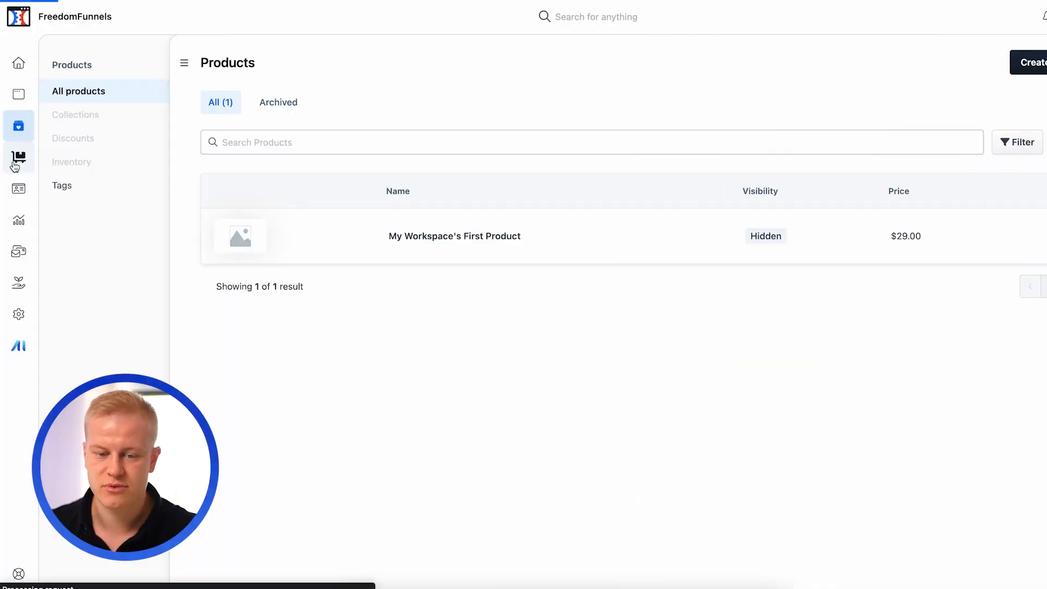
{"action": "left_click", "coordinate": [16, 164]}
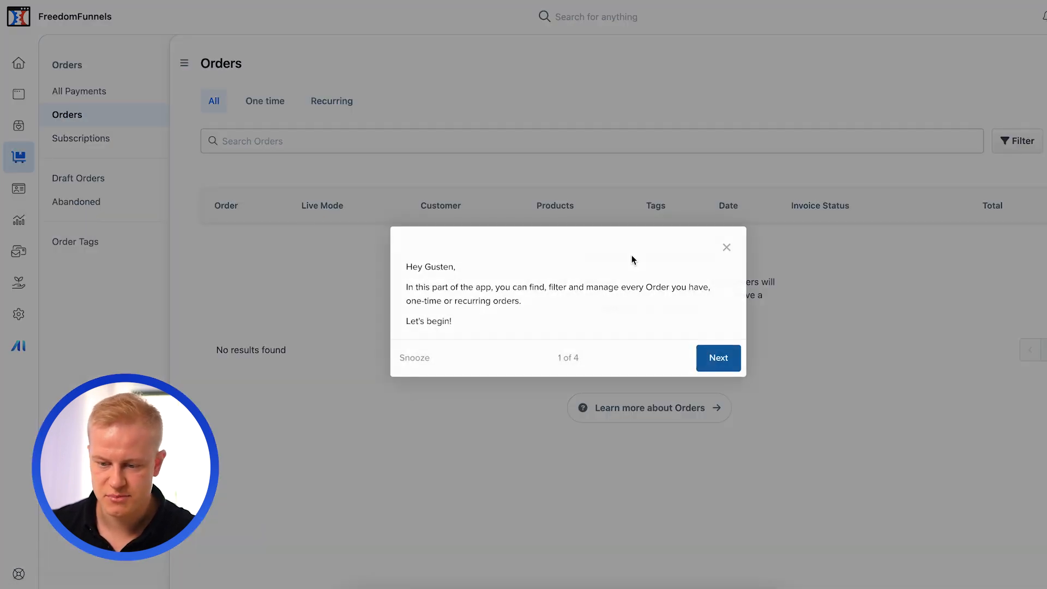
{"action": "left_click", "coordinate": [725, 249]}
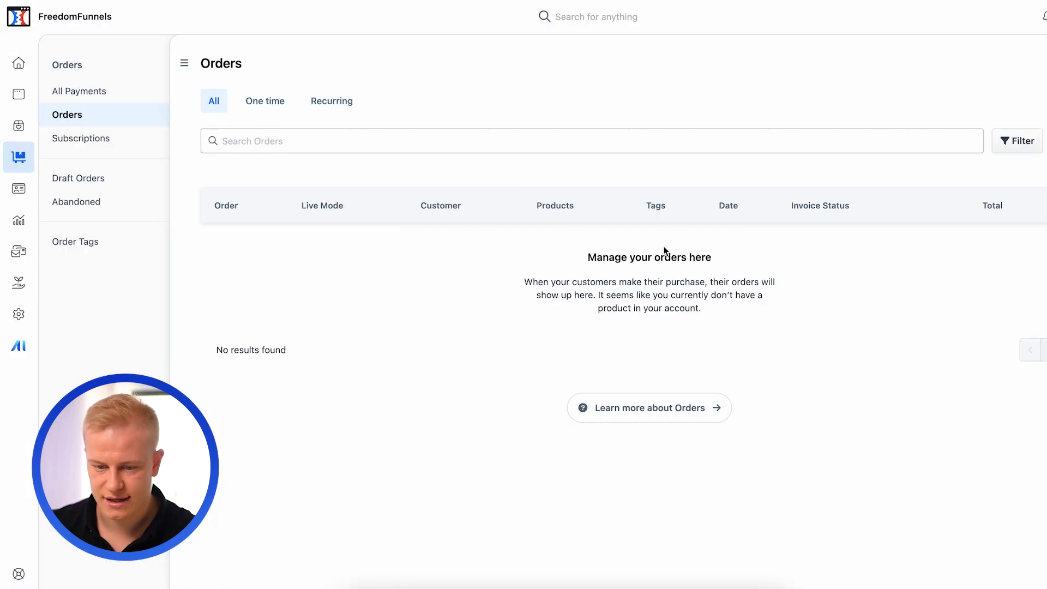
{"action": "left_click", "coordinate": [84, 138]}
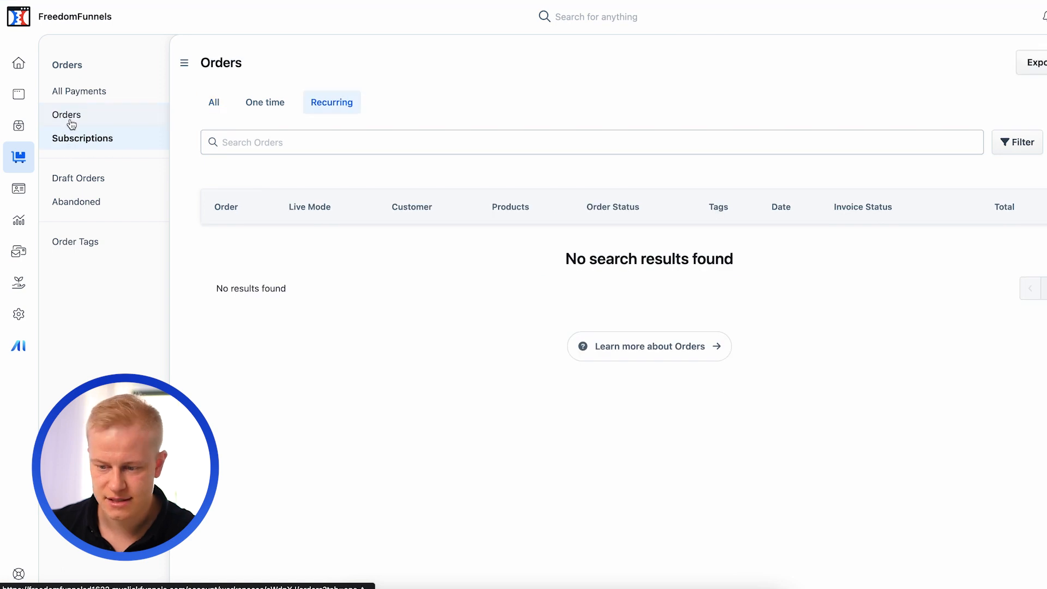
{"action": "left_click", "coordinate": [21, 191]}
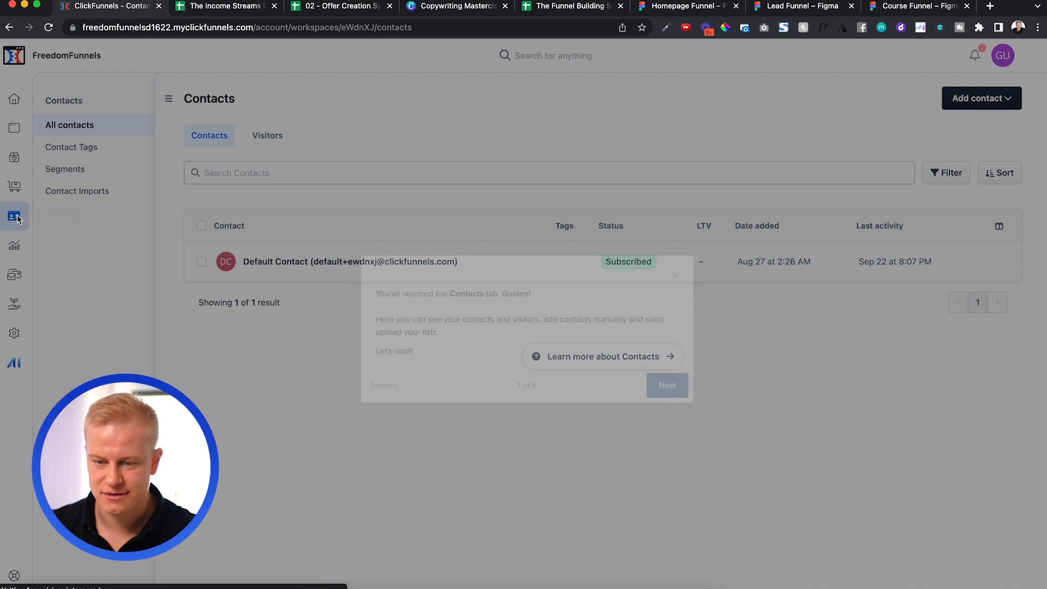
{"action": "left_click", "coordinate": [686, 284]}
- Look through the Analytics, Marketing and Sales sections and the Payments AI registration page
{"action": "left_click", "coordinate": [12, 247]}
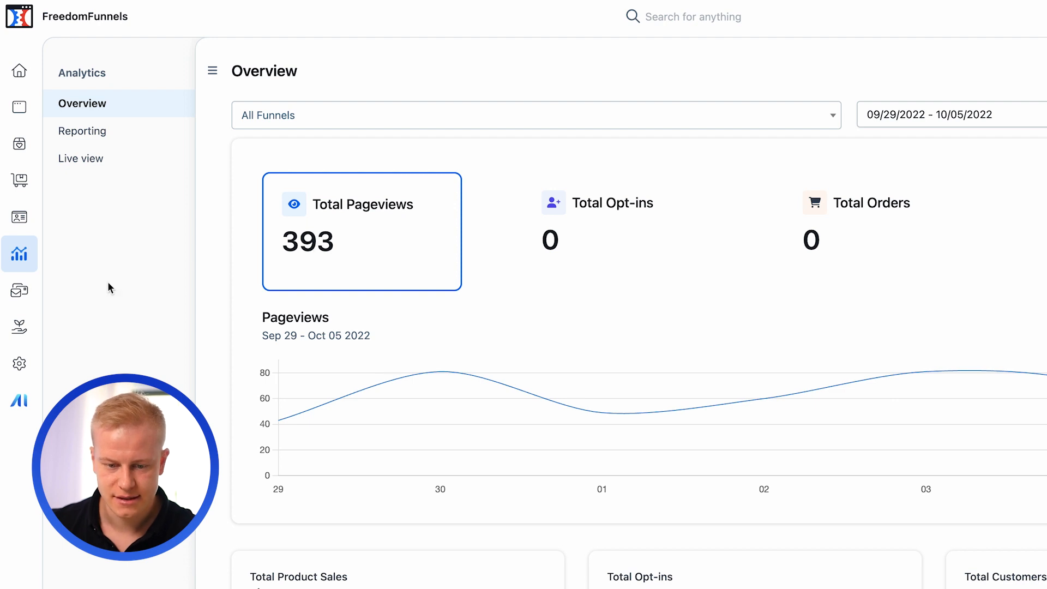
{"action": "left_click", "coordinate": [19, 293]}
{"action": "left_click", "coordinate": [19, 327]}
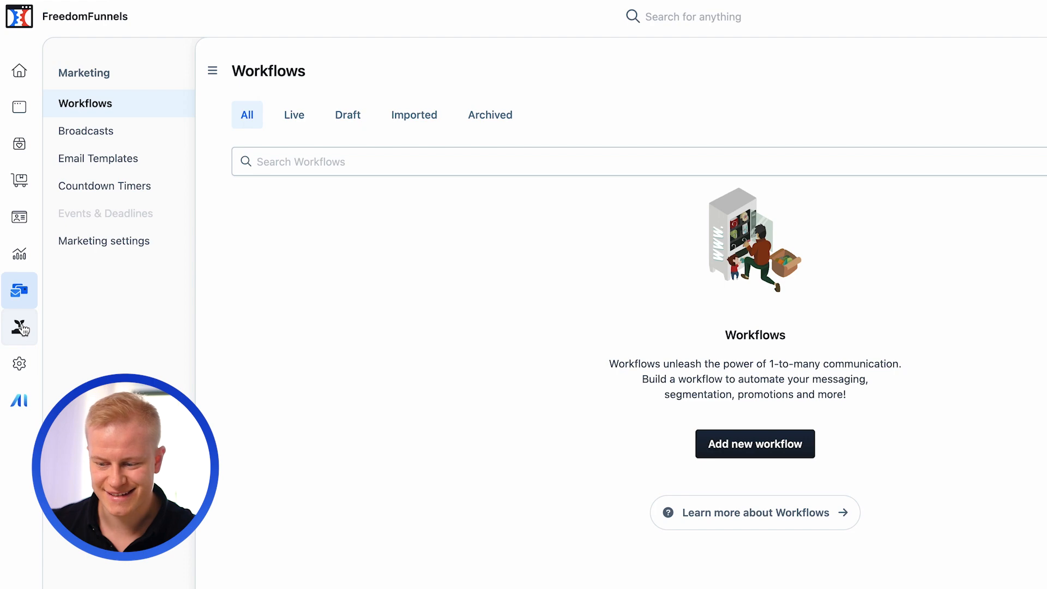
{"action": "left_click", "coordinate": [22, 367]}
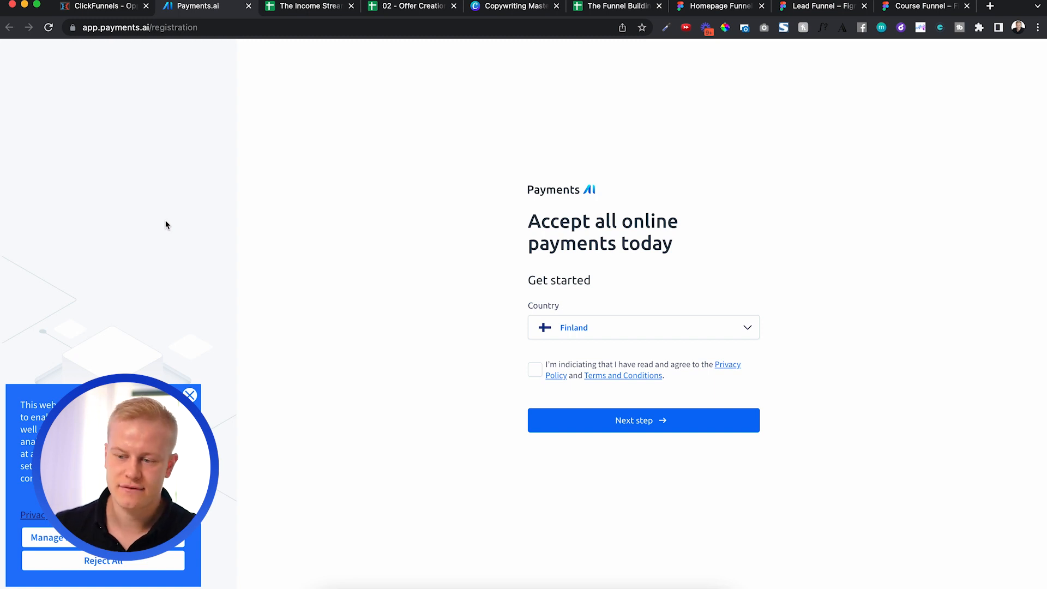
- Return to the ClickFunnels dashboard and create a blank funnel named Templates-Bonus
{"action": "left_click", "coordinate": [111, 6]}
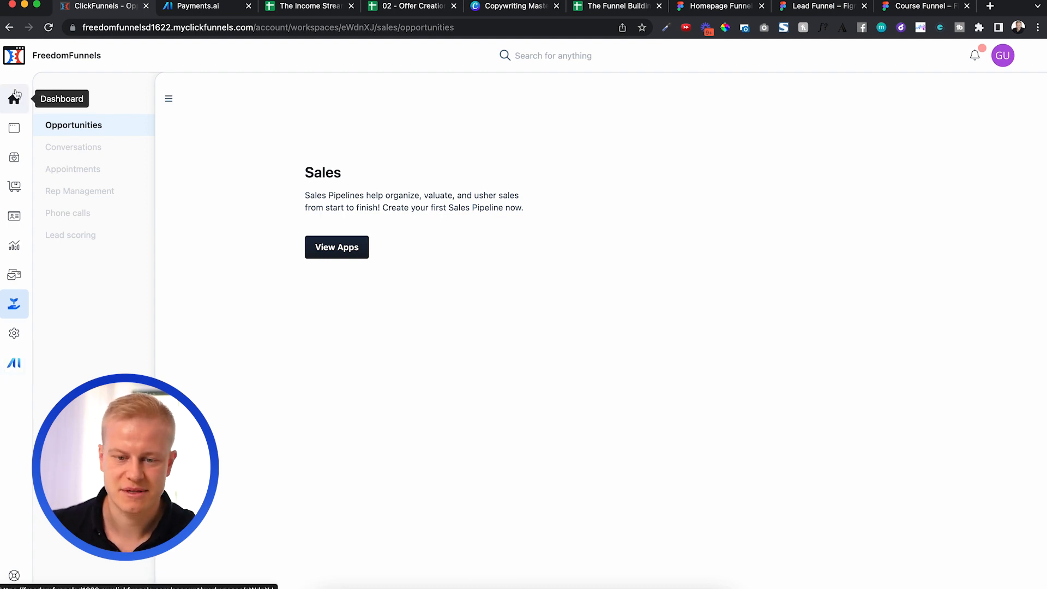
{"action": "left_click", "coordinate": [15, 107]}
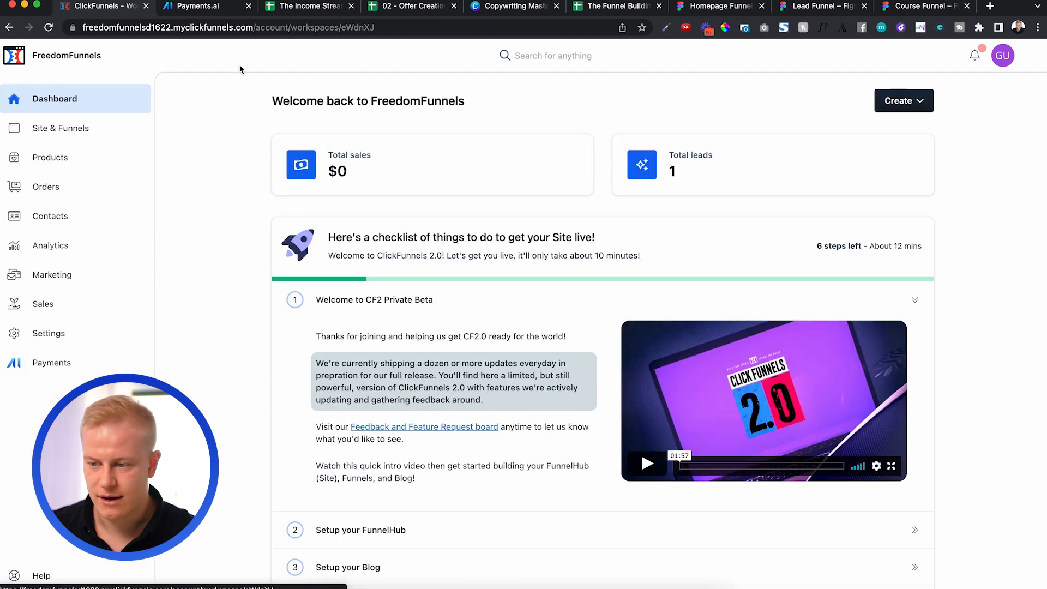
{"action": "left_click", "coordinate": [917, 101]}
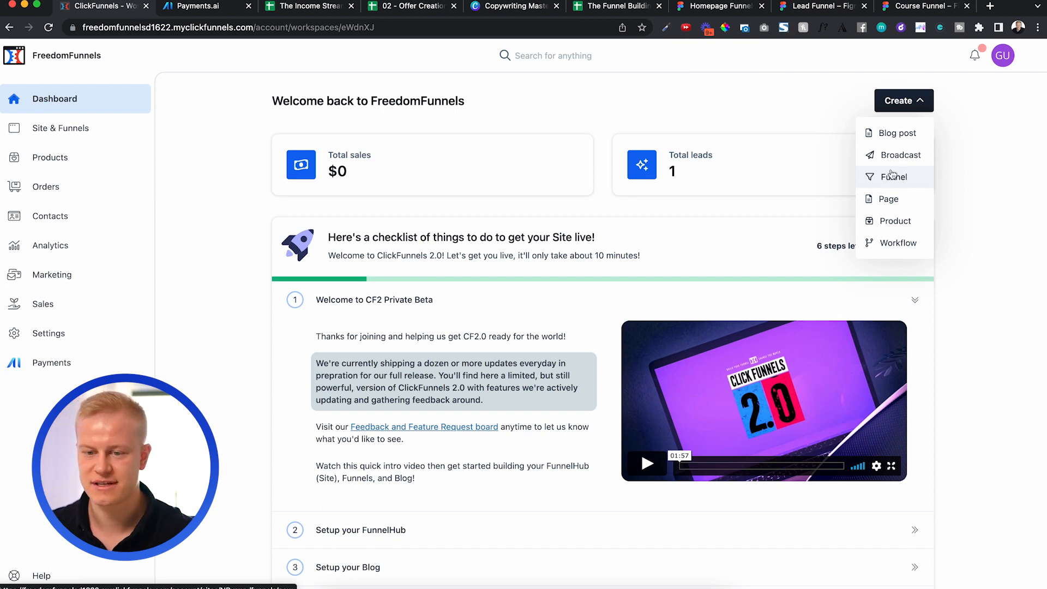
{"action": "left_click", "coordinate": [895, 178]}
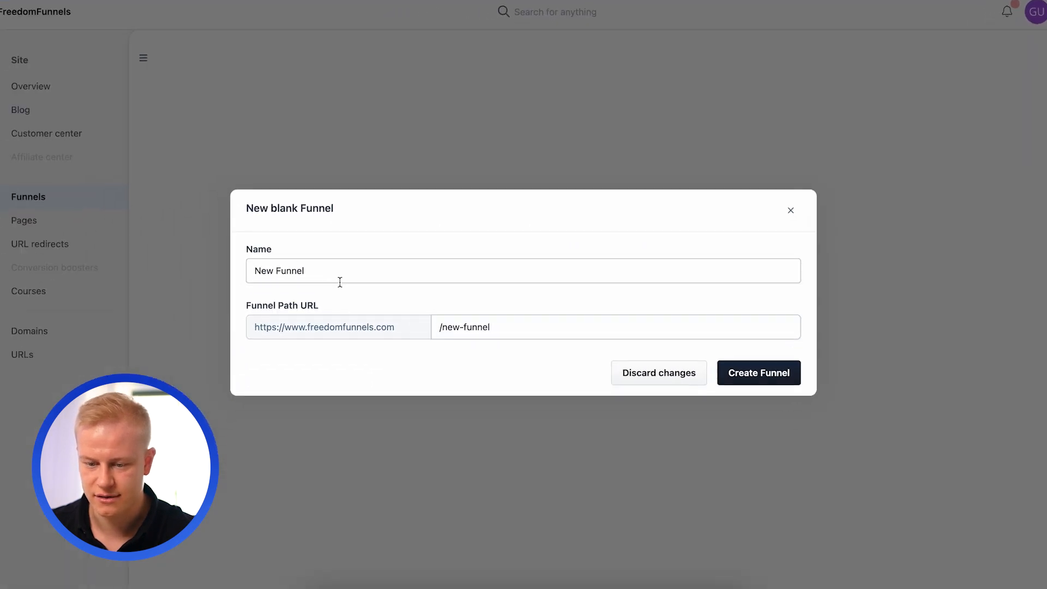
{"action": "left_click", "coordinate": [329, 278]}
{"action": "triple_click", "coordinate": [330, 277]}
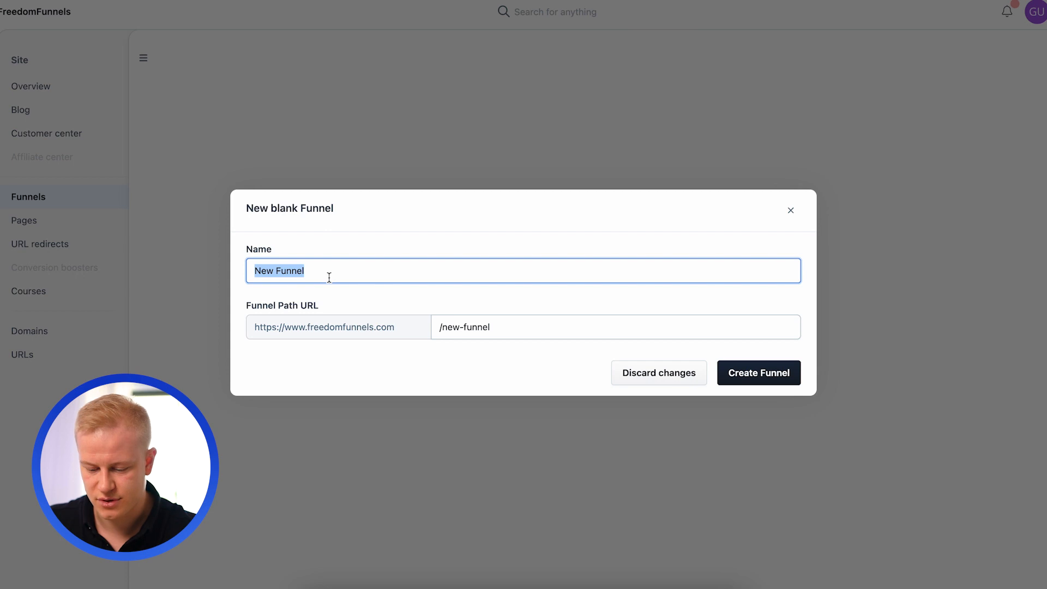
{"action": "type", "text": "Templates-Bonus"}
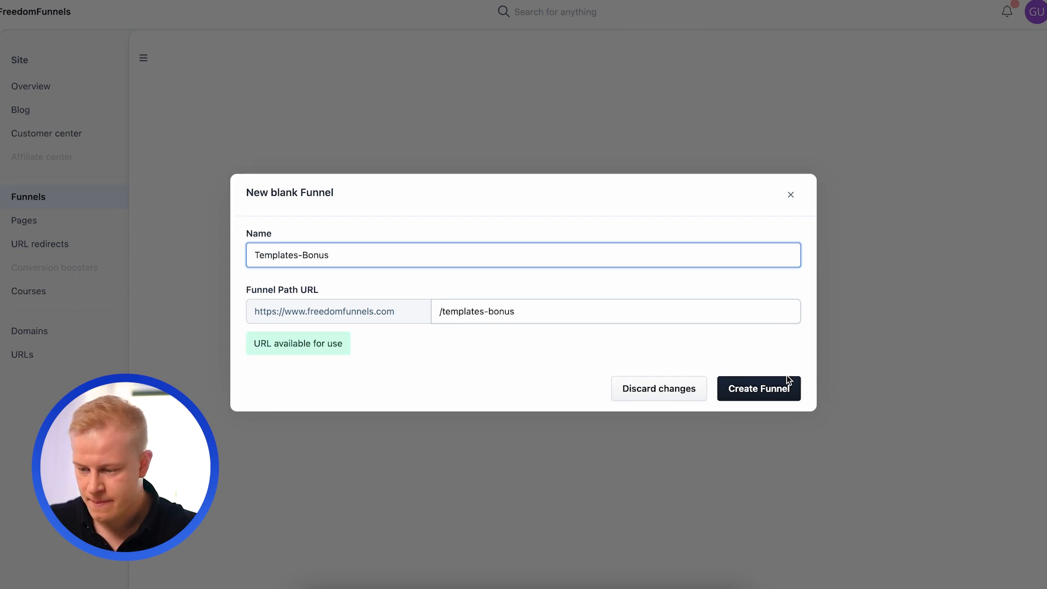
{"action": "left_click", "coordinate": [788, 382]}
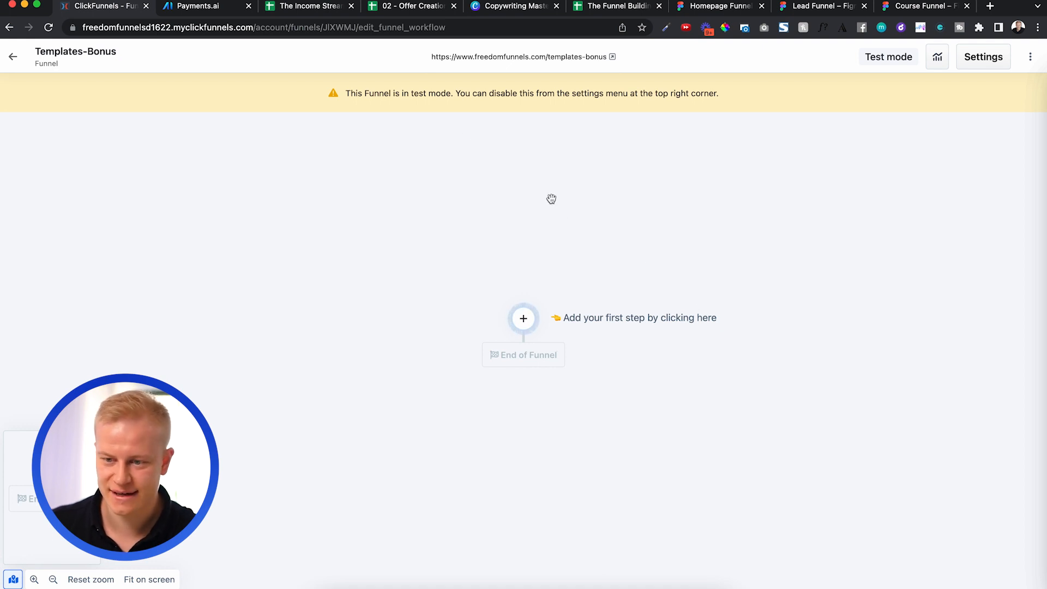
- Look over the Income Streams Calculator, Offer Creation and Copywriting Masterclass documents
{"action": "left_click", "coordinate": [322, 8]}
{"action": "left_click", "coordinate": [415, 7]}
{"action": "left_click", "coordinate": [505, 6]}
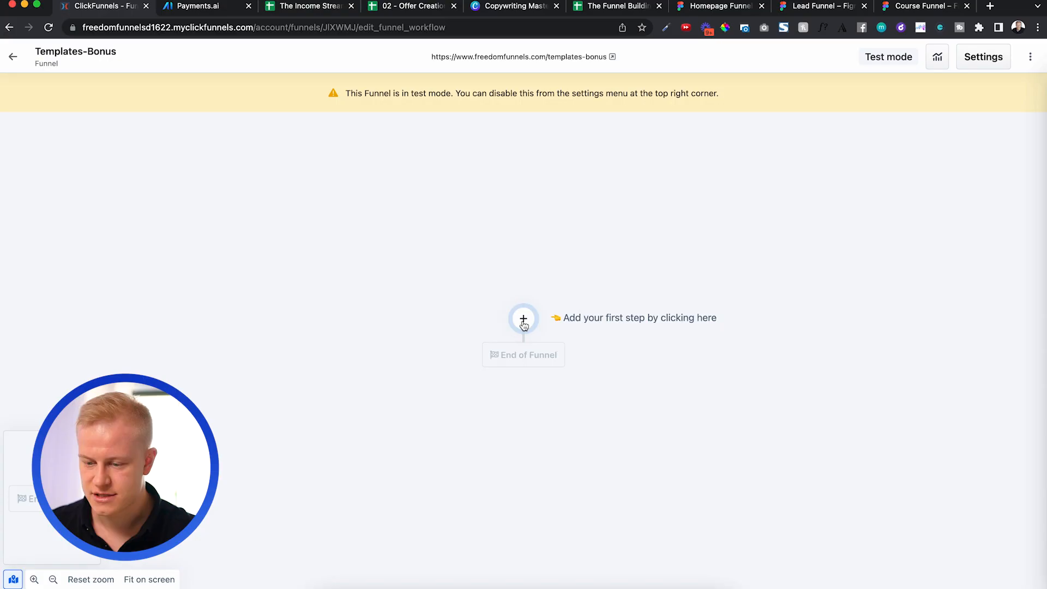
- Add a new page named Homepage as the first step of the Templates-Bonus funnel
{"action": "left_click", "coordinate": [523, 318]}
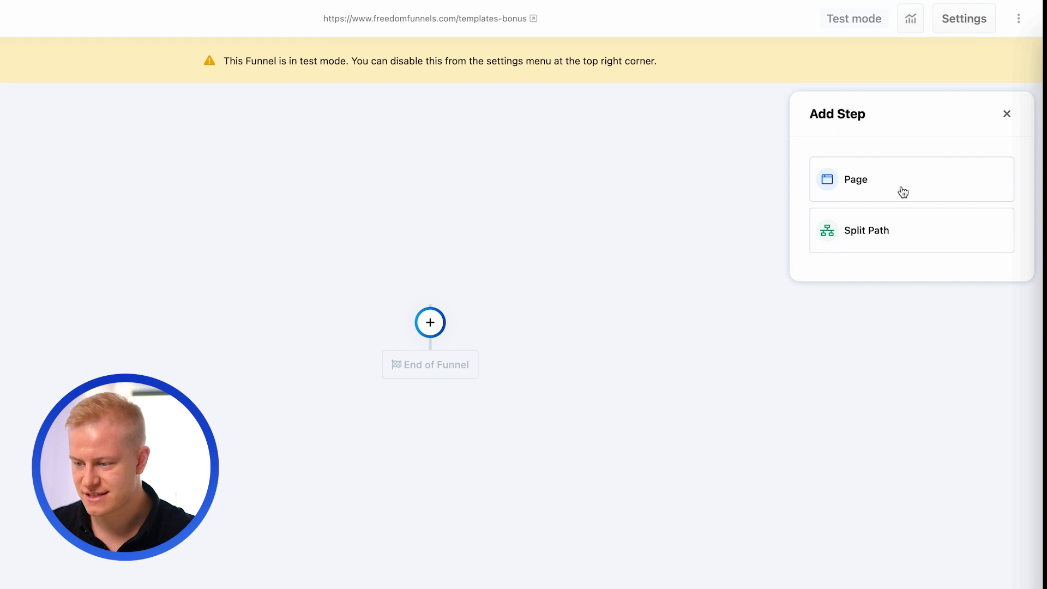
{"action": "left_click", "coordinate": [902, 192]}
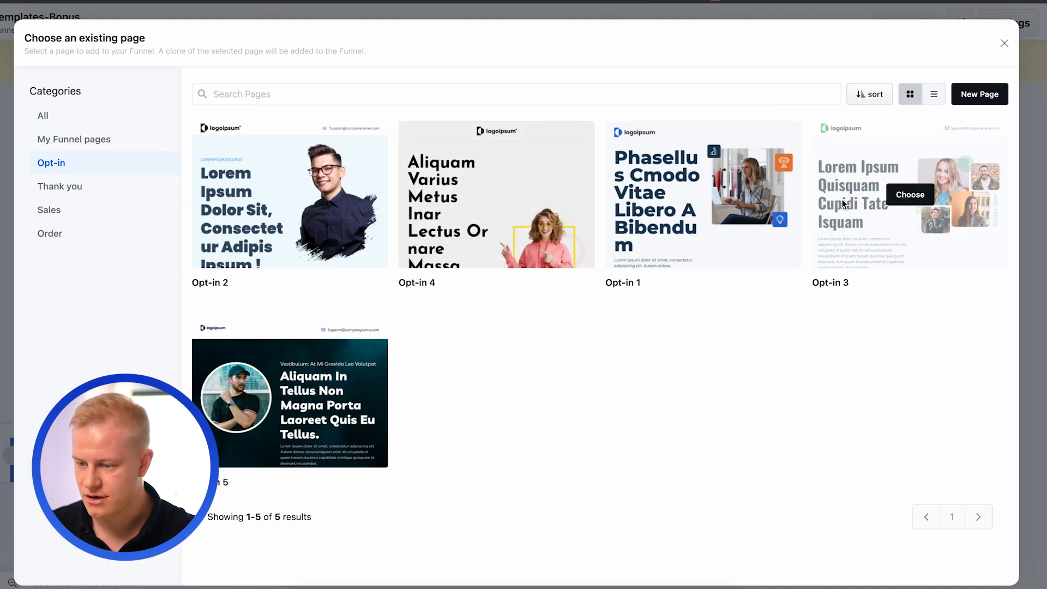
{"action": "left_click", "coordinate": [974, 93]}
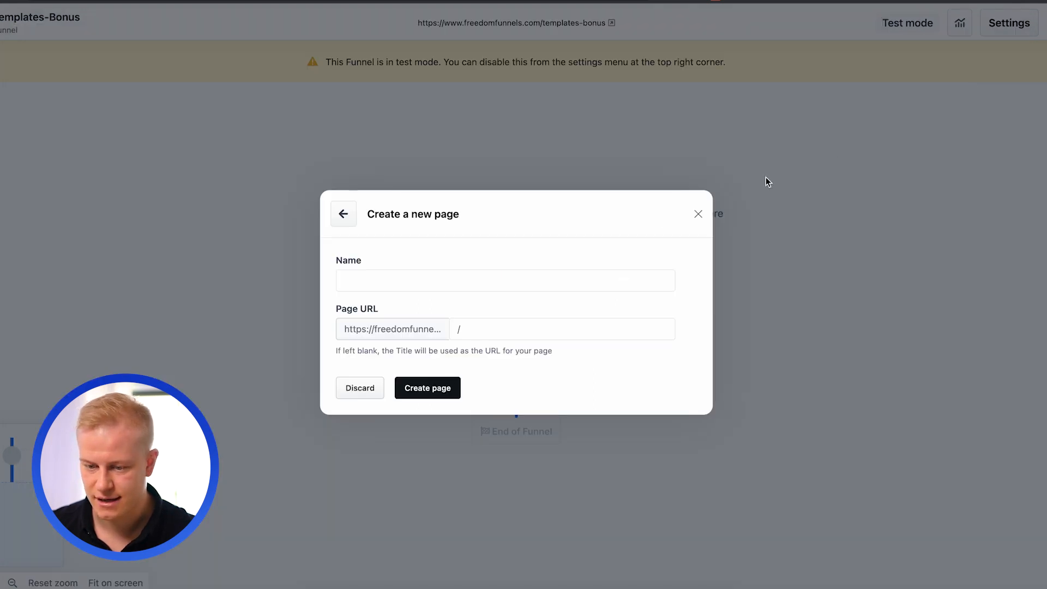
{"action": "left_click", "coordinate": [482, 281]}
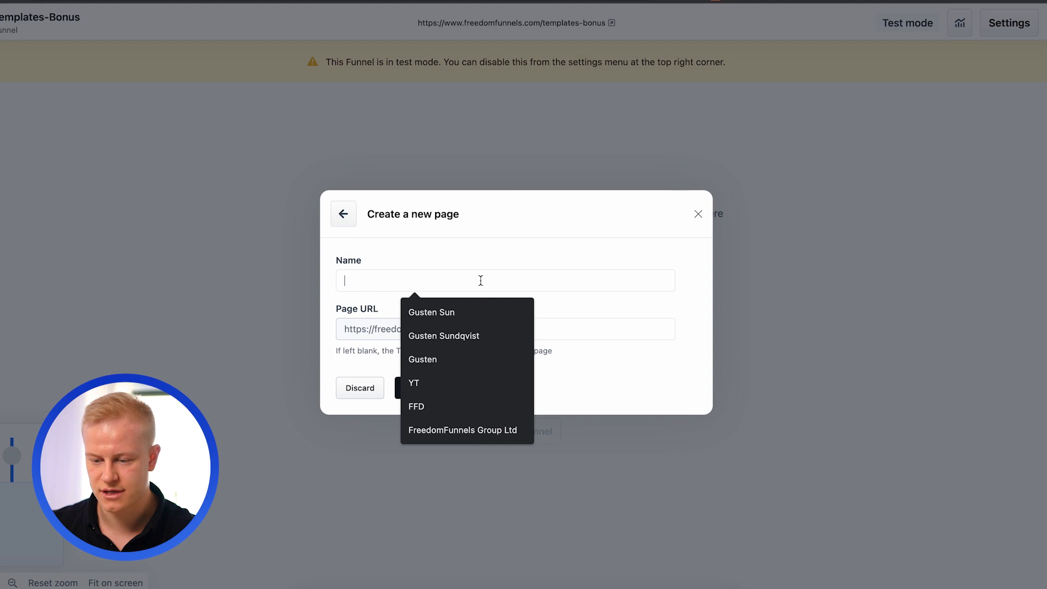
{"action": "type", "text": "Home"}
{"action": "key", "text": "Return"}
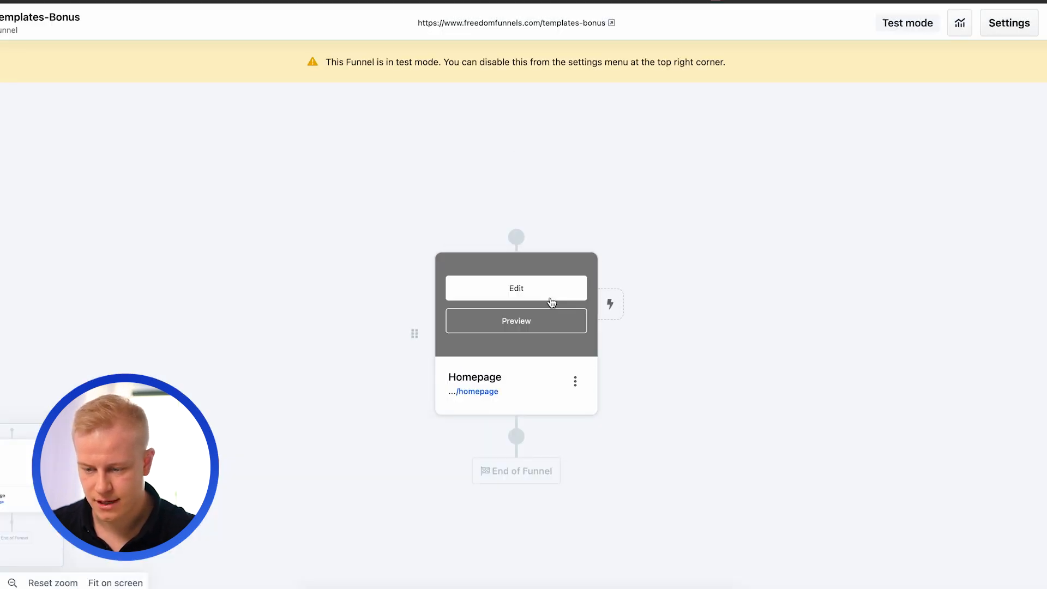
- Edit the Homepage and add a blank full page section containing a 2-column row
{"action": "left_click", "coordinate": [575, 288]}
{"action": "left_click", "coordinate": [274, 75]}
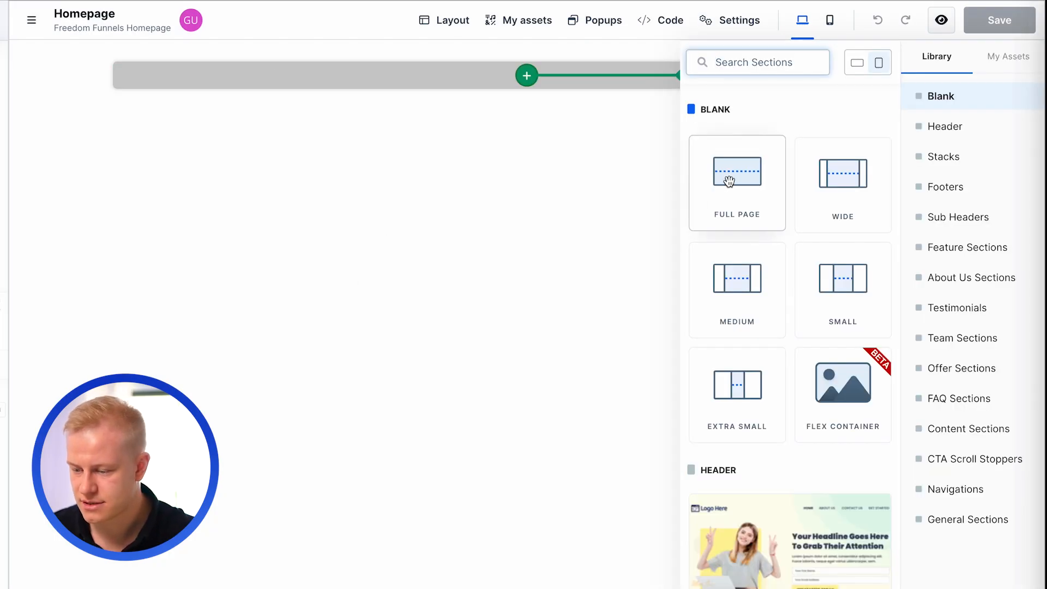
{"action": "left_click", "coordinate": [729, 181]}
{"action": "left_click", "coordinate": [526, 68]}
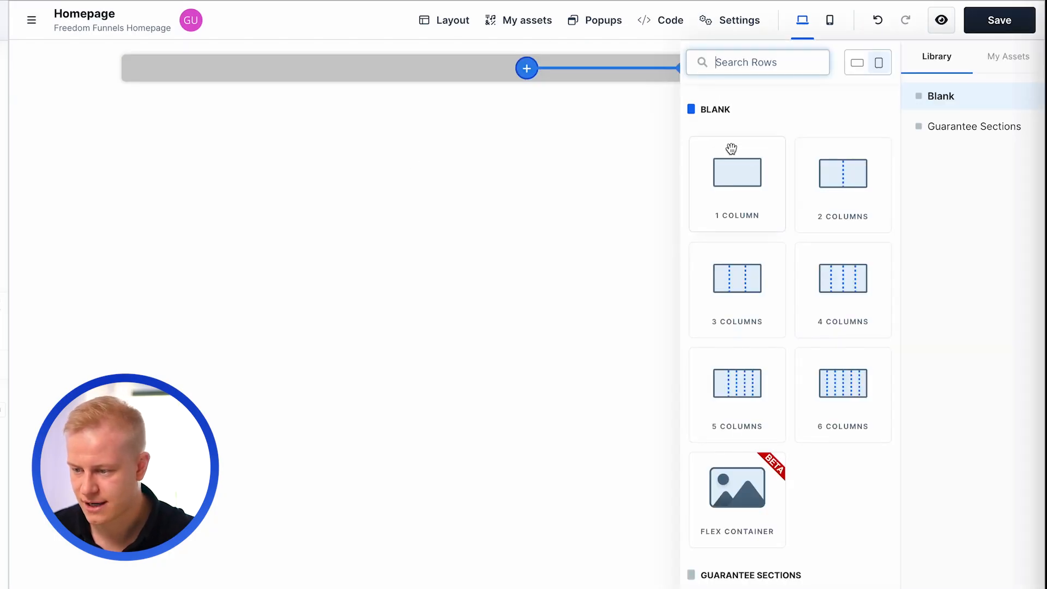
{"action": "left_click", "coordinate": [805, 175]}
- Add an Image element to the left column and a Sub Headline element to the right column
{"action": "left_click", "coordinate": [391, 100]}
{"action": "left_click", "coordinate": [385, 87]}
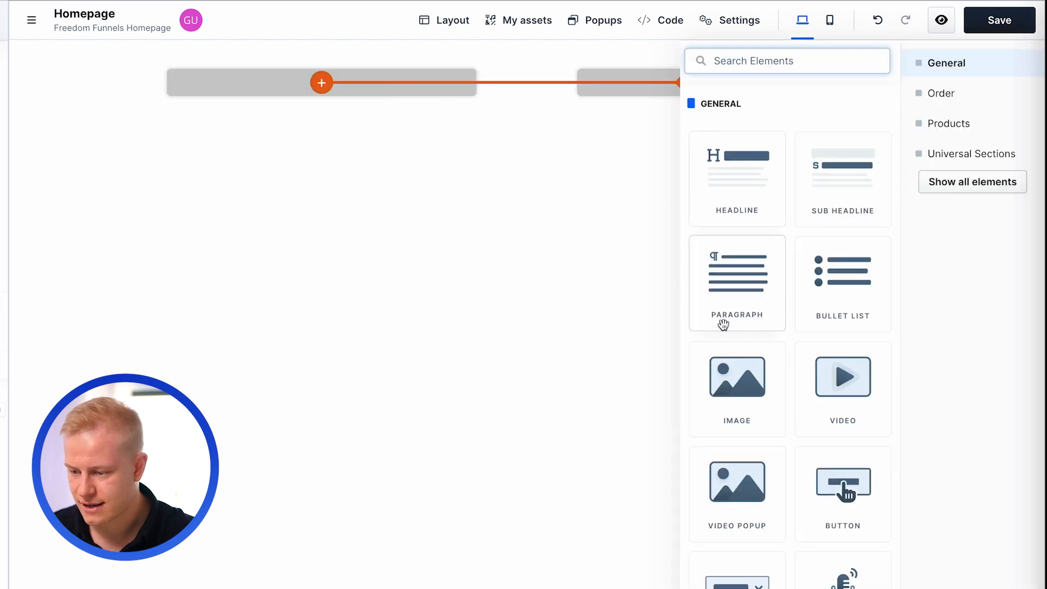
{"action": "left_click", "coordinate": [720, 362]}
{"action": "left_click", "coordinate": [635, 97]}
{"action": "left_click", "coordinate": [636, 81]}
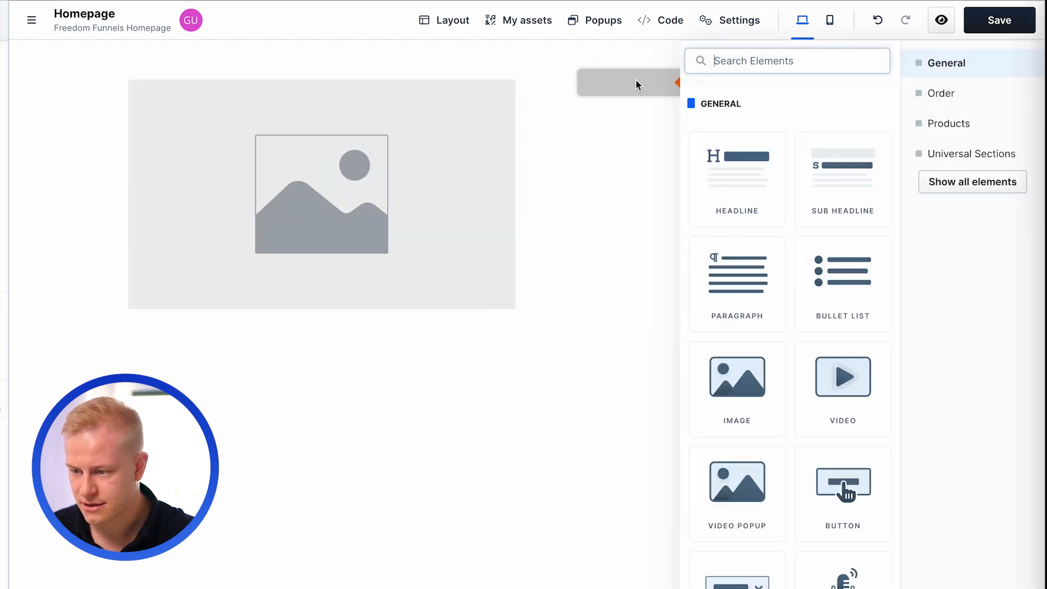
{"action": "left_click", "coordinate": [809, 196]}
- Set the sub headline's typography style to L
{"action": "left_click", "coordinate": [661, 108]}
{"action": "left_click", "coordinate": [815, 83]}
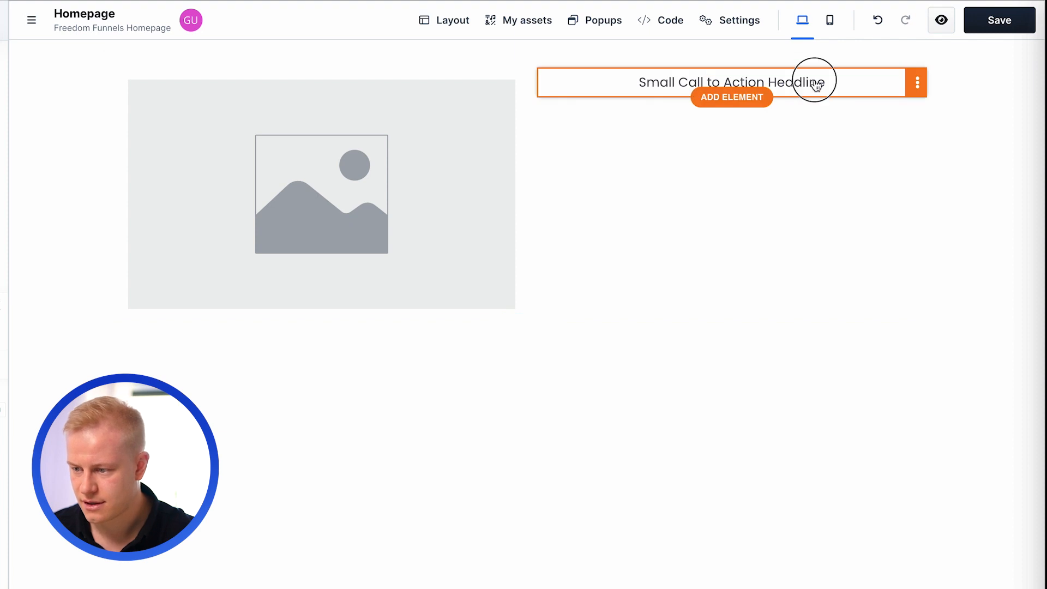
{"action": "left_click", "coordinate": [931, 44]}
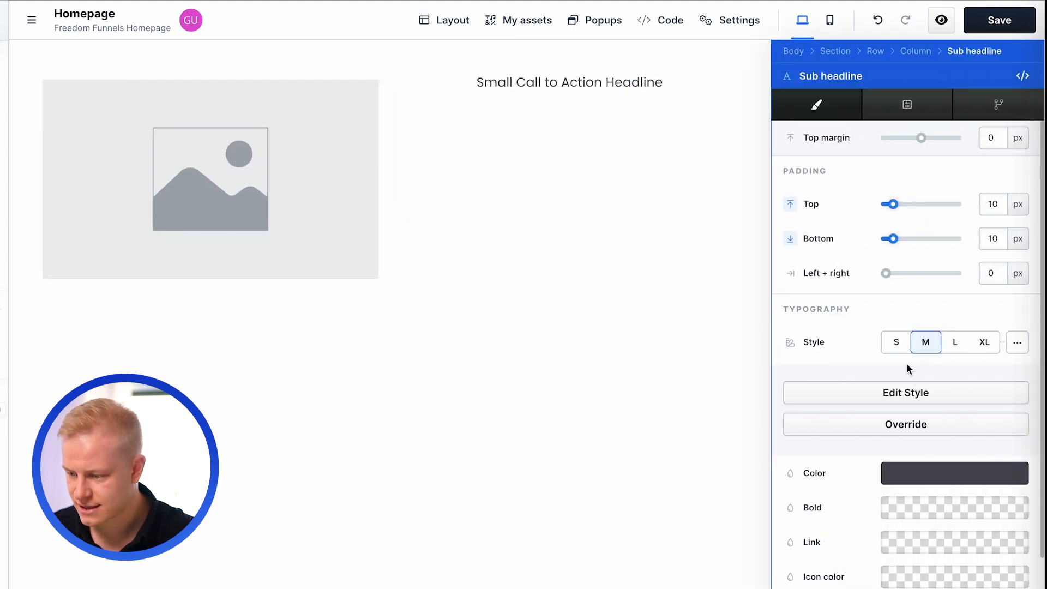
{"action": "left_click", "coordinate": [954, 348]}
{"action": "left_click", "coordinate": [687, 150]}
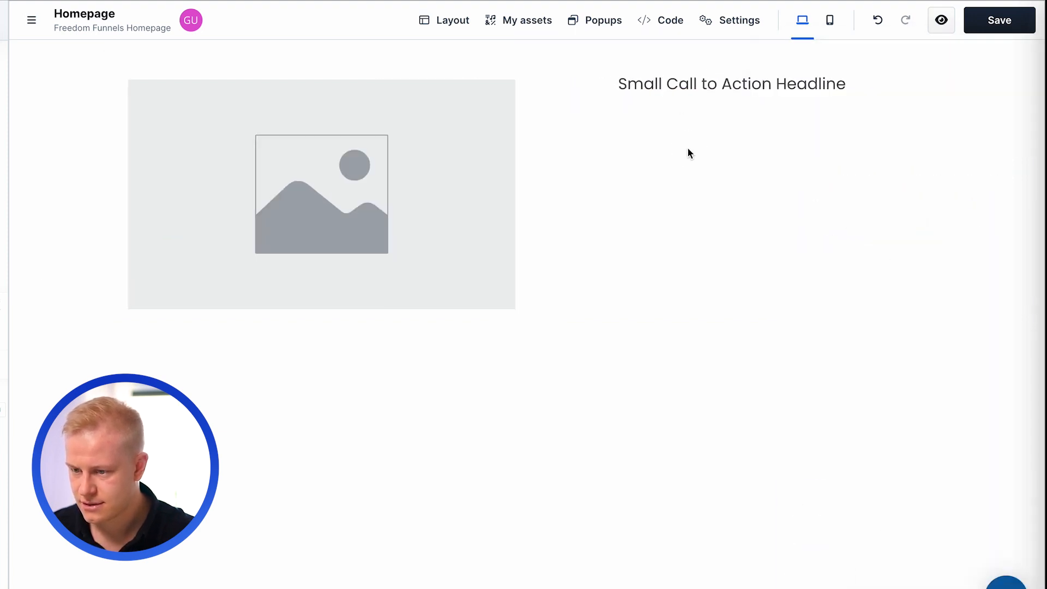
- Replace the sub headline's placeholder text with the support e-mail address
{"action": "left_click", "coordinate": [675, 83]}
{"action": "triple_click", "coordinate": [675, 83]}
{"action": "double_click", "coordinate": [675, 82]}
{"action": "triple_click", "coordinate": [675, 83]}
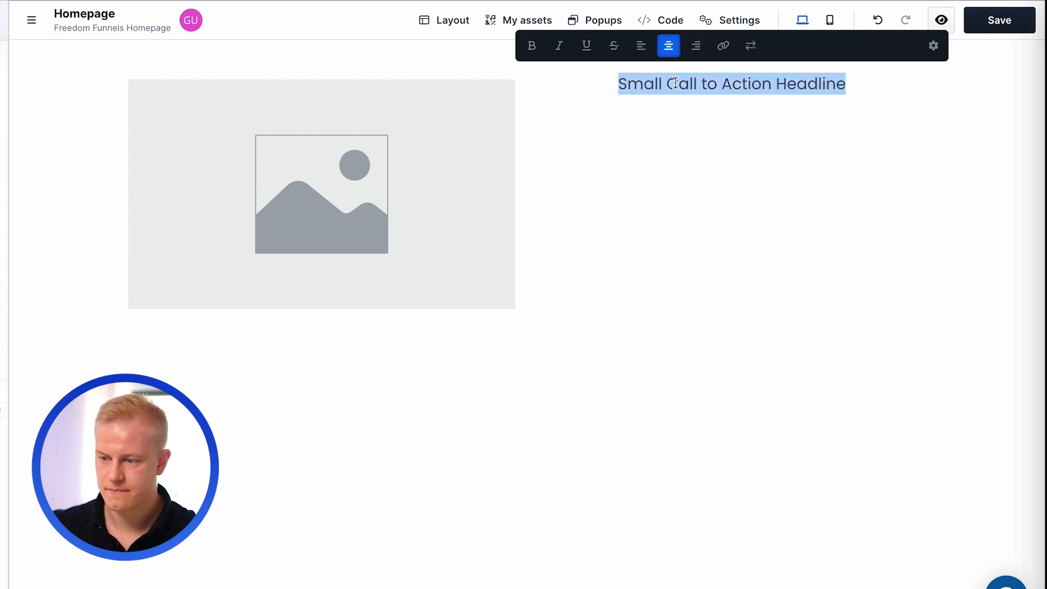
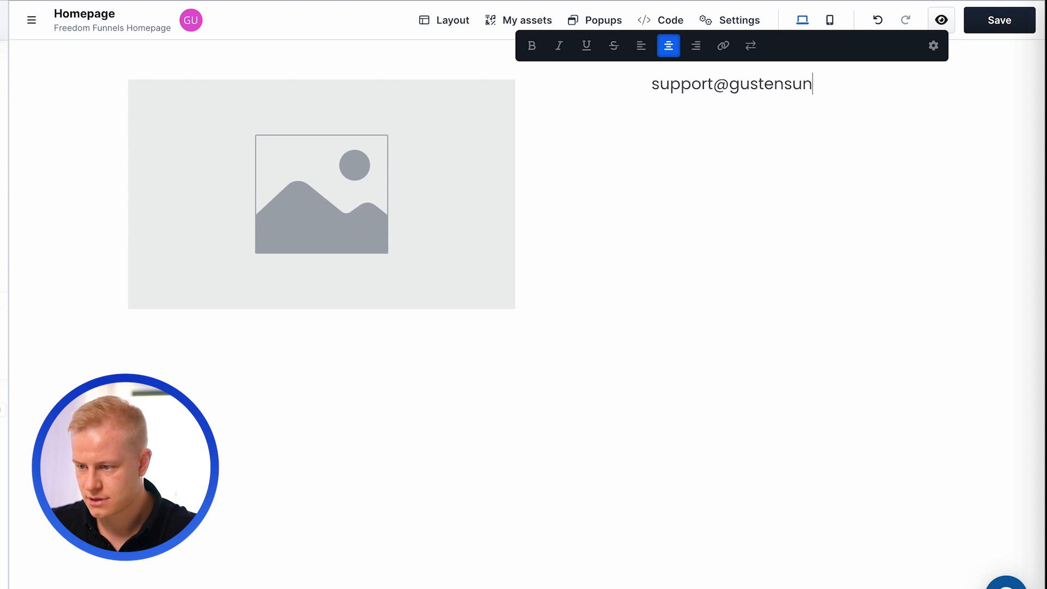
- Change the sub headline's text color to white
{"action": "left_click", "coordinate": [932, 47]}
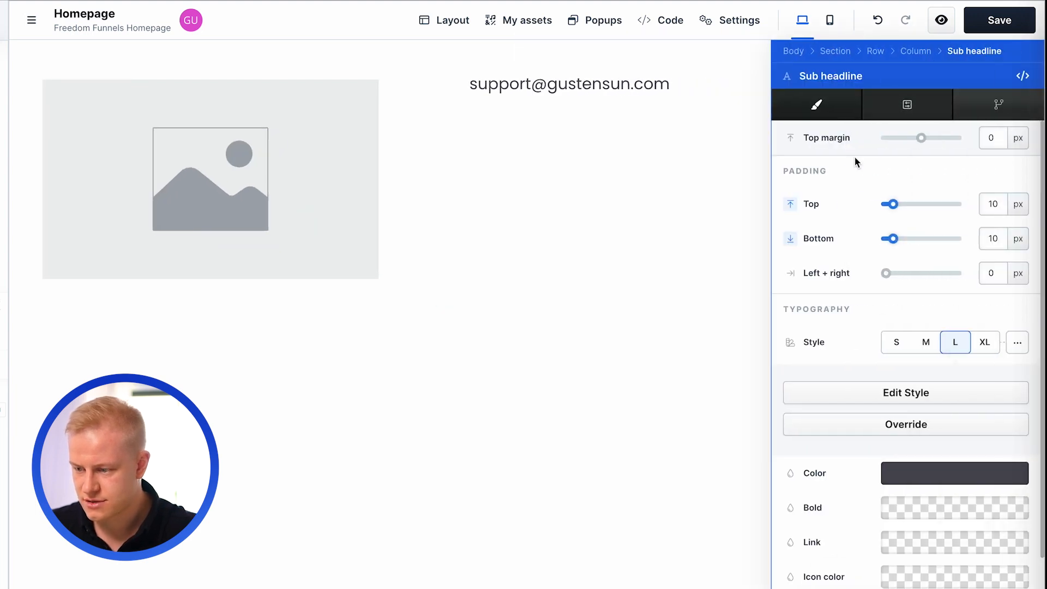
{"action": "left_click", "coordinate": [893, 471]}
{"action": "left_click", "coordinate": [540, 321]}
- Replace the header's placeholder image with the white signature logo from the image gallery
{"action": "left_click", "coordinate": [423, 115]}
{"action": "left_click", "coordinate": [384, 117]}
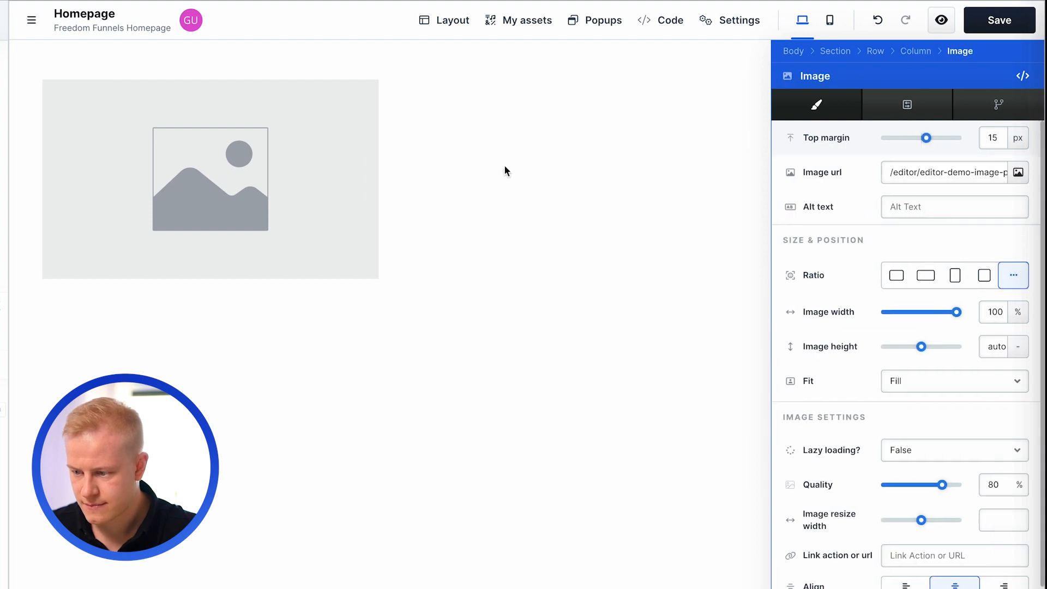
{"action": "left_click", "coordinate": [1017, 174]}
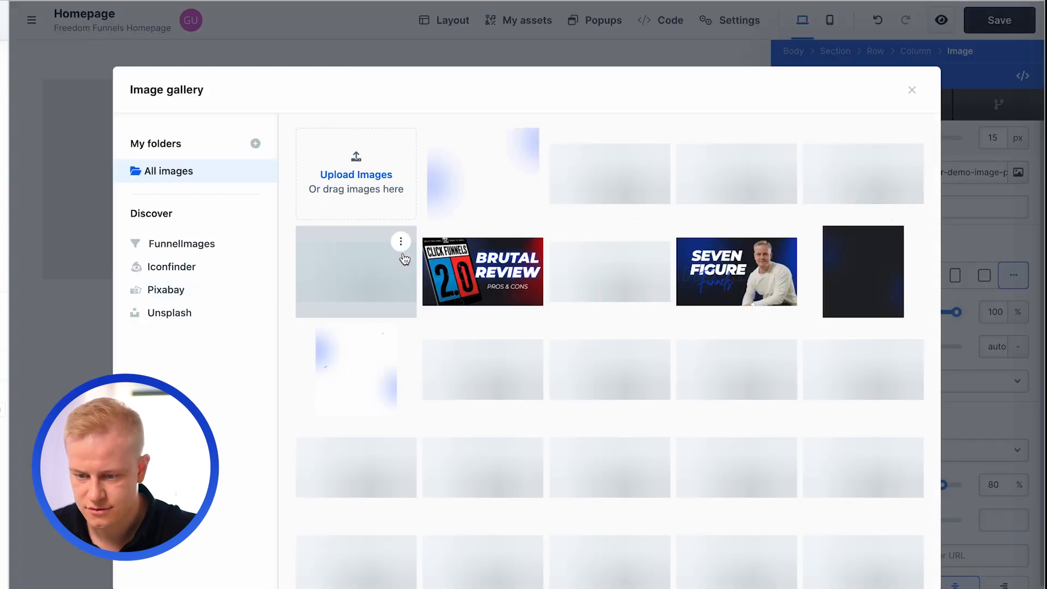
{"action": "scroll", "coordinate": [461, 418], "scroll_direction": "down", "scroll_amount": 3}
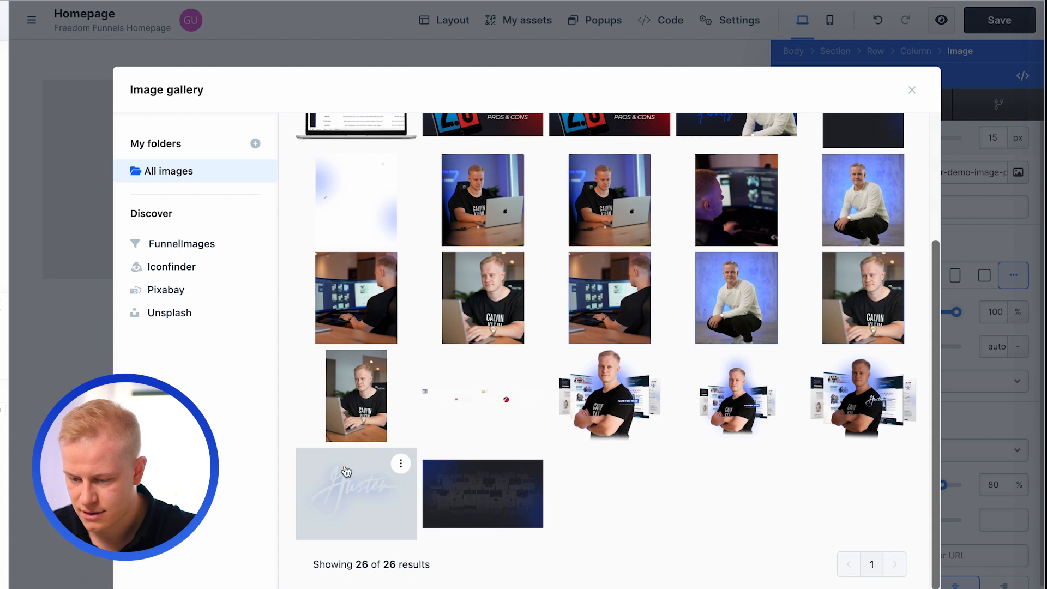
{"action": "left_click", "coordinate": [346, 471]}
- Set the header logo's image width to 27% and align it left
{"action": "left_click_drag", "start_coordinate": [955, 315], "coordinate": [921, 312]}
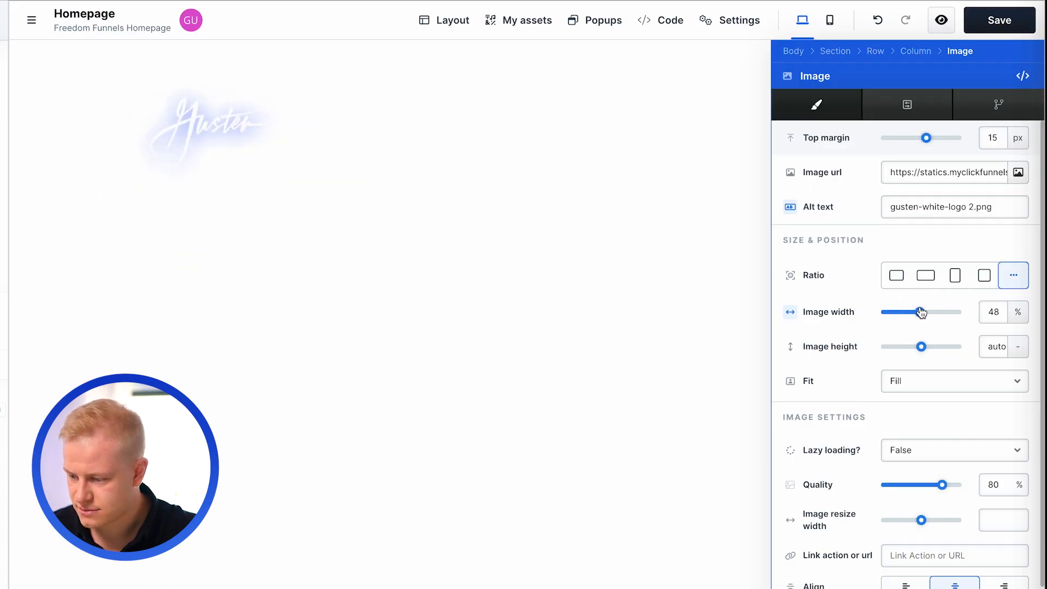
{"action": "left_click", "coordinate": [905, 583]}
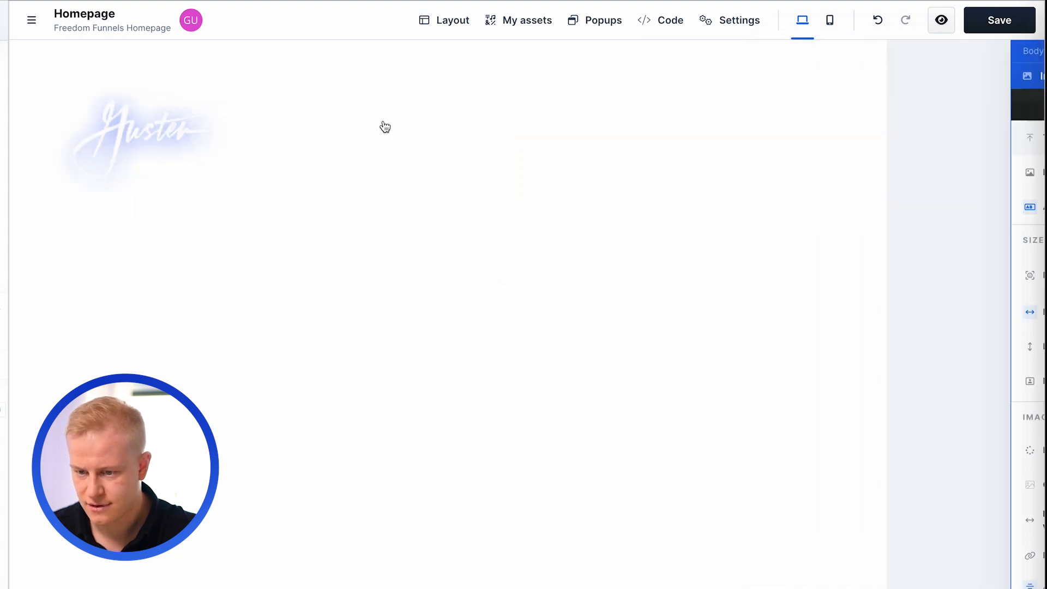
{"action": "left_click_drag", "start_coordinate": [920, 312], "coordinate": [906, 314]}
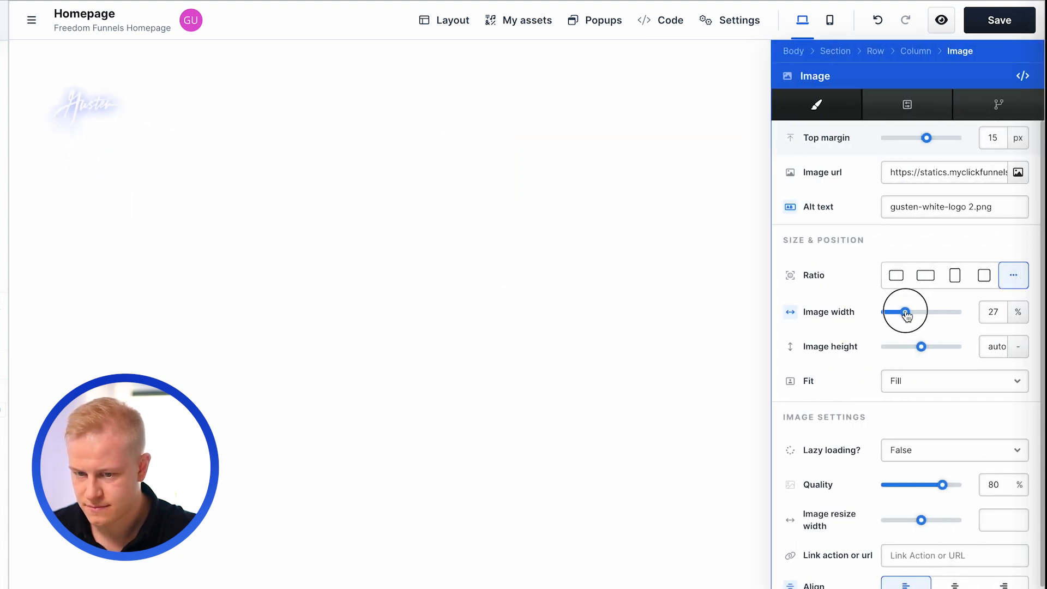
{"action": "left_click", "coordinate": [706, 310]}
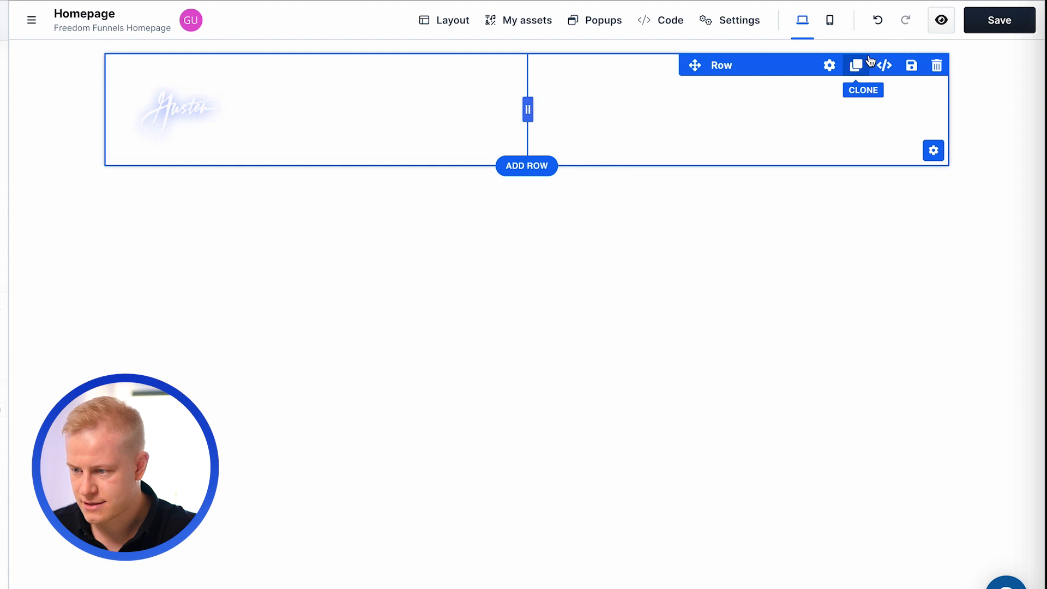
- Enable the header section's background and set its background color to a dark navy
{"action": "left_click", "coordinate": [925, 50]}
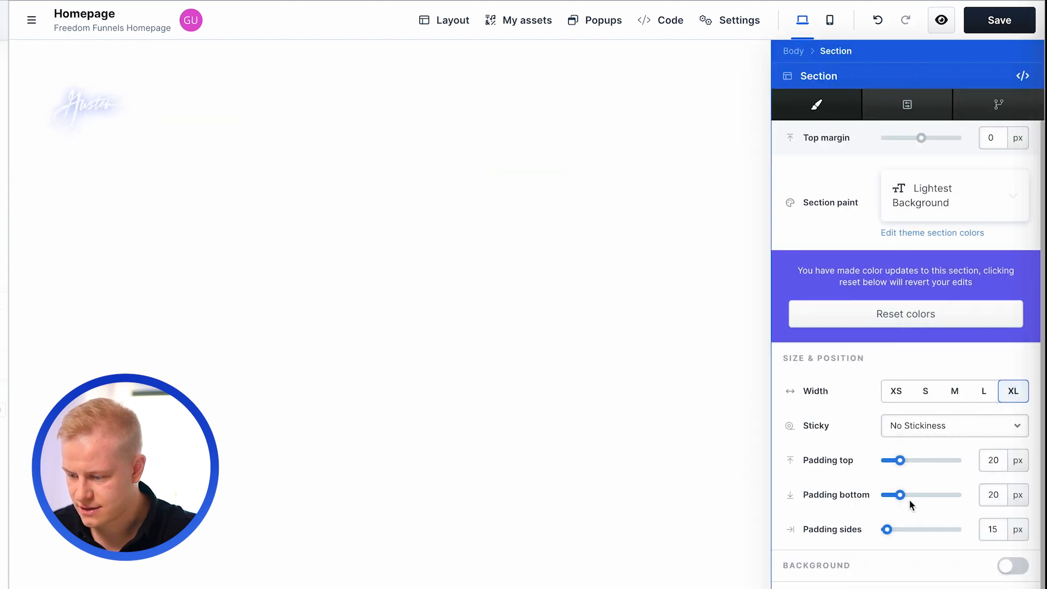
{"action": "scroll", "coordinate": [909, 502], "scroll_direction": "down", "scroll_amount": 1}
{"action": "left_click", "coordinate": [1003, 507]}
{"action": "scroll", "coordinate": [908, 542], "scroll_direction": "down", "scroll_amount": 3}
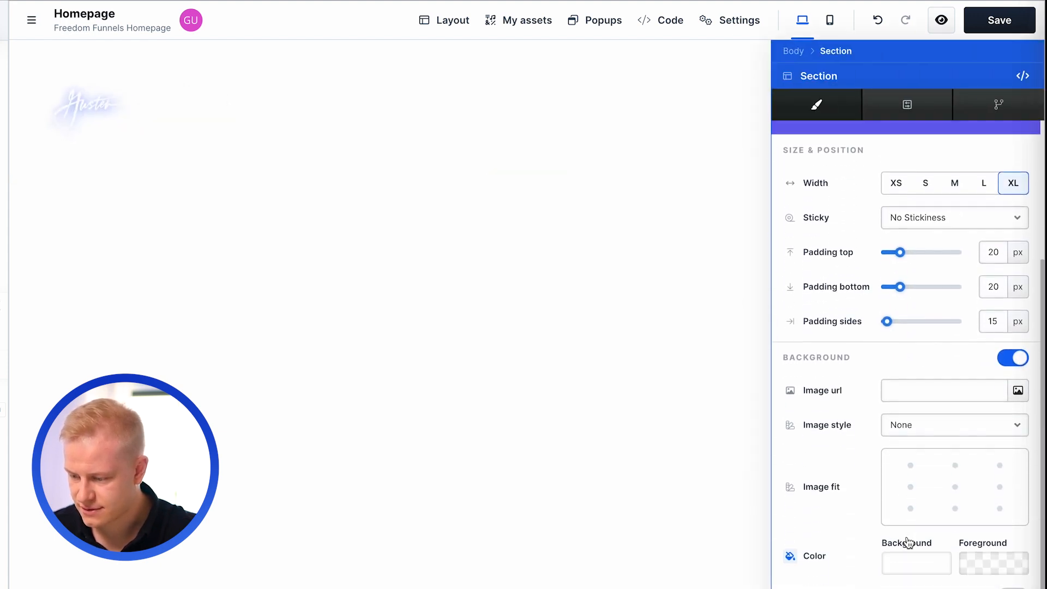
{"action": "scroll", "coordinate": [907, 542], "scroll_direction": "down", "scroll_amount": 2}
{"action": "left_click", "coordinate": [902, 493]}
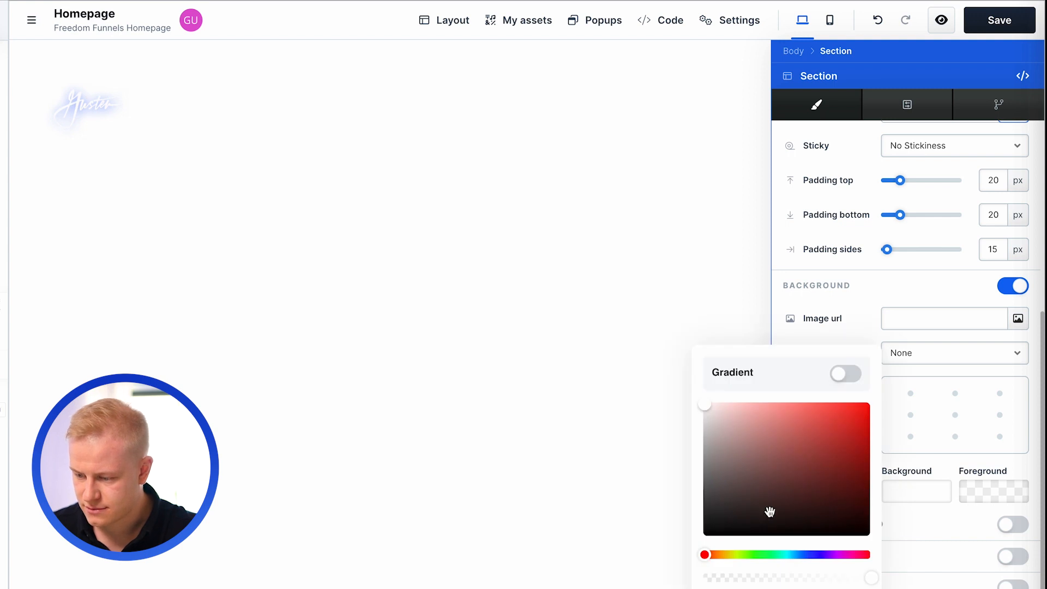
{"action": "left_click", "coordinate": [810, 554]}
{"action": "left_click_drag", "start_coordinate": [783, 502], "coordinate": [756, 507]}
{"action": "left_click", "coordinate": [519, 411]}
- Reduce the header logo's top margin to move it up level with the support e-mail
{"action": "left_click", "coordinate": [201, 93]}
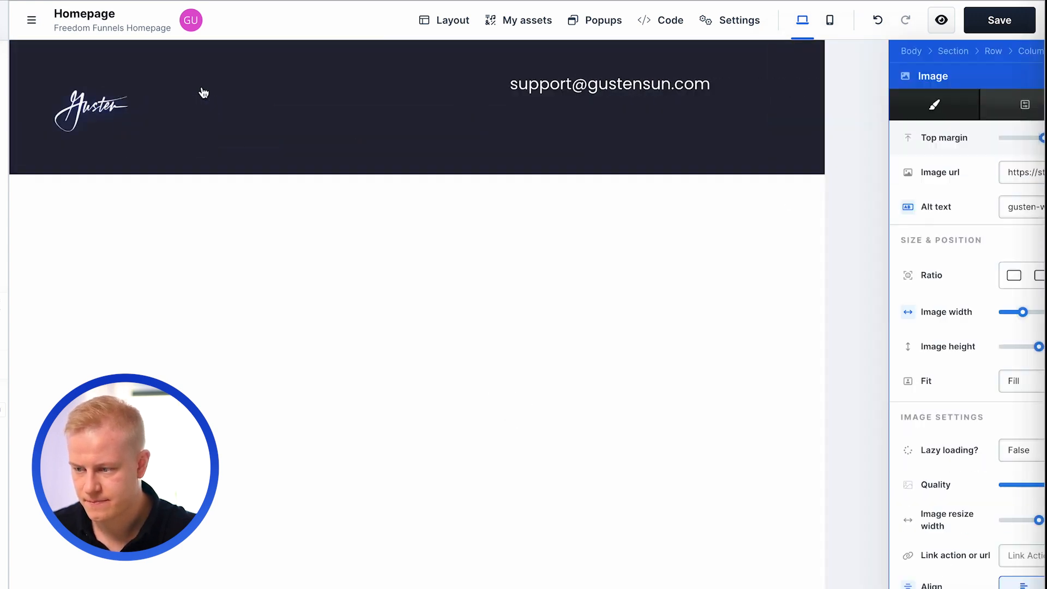
{"action": "left_click_drag", "start_coordinate": [926, 137], "coordinate": [917, 141]}
{"action": "left_click", "coordinate": [622, 154]}
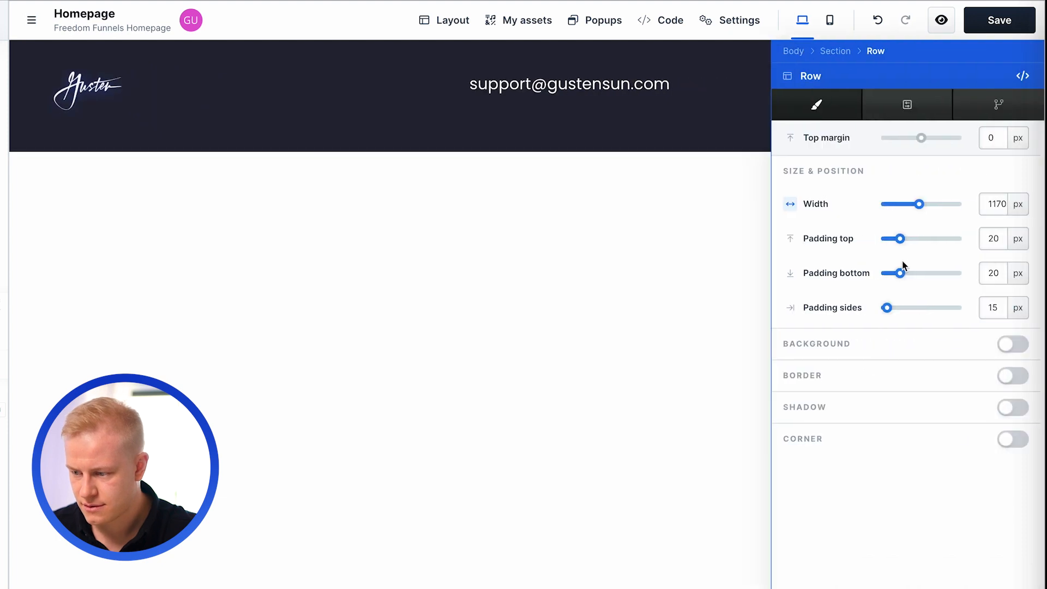
- Set the header row's top and bottom padding and the header section's bottom padding to 0 px
{"action": "left_click_drag", "start_coordinate": [901, 273], "coordinate": [870, 243]}
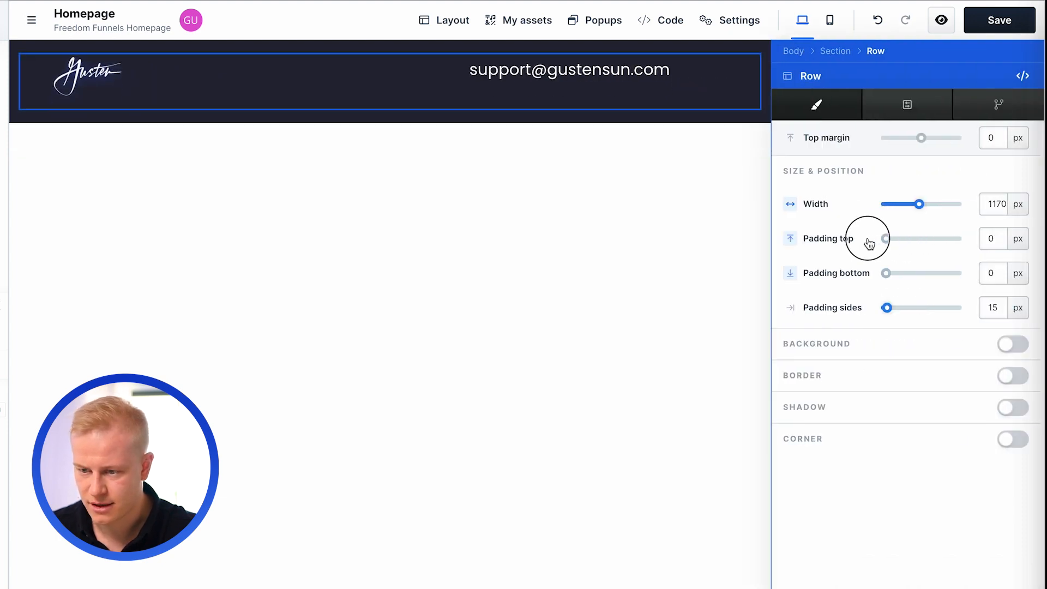
{"action": "left_click", "coordinate": [525, 204]}
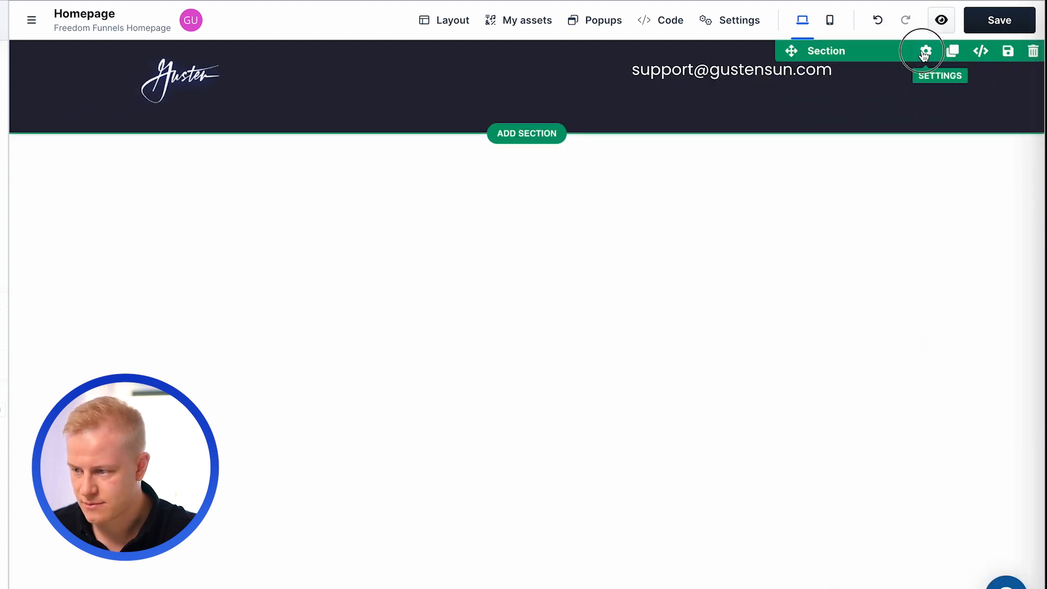
{"action": "left_click", "coordinate": [923, 50]}
{"action": "left_click_drag", "start_coordinate": [899, 497], "coordinate": [867, 500]}
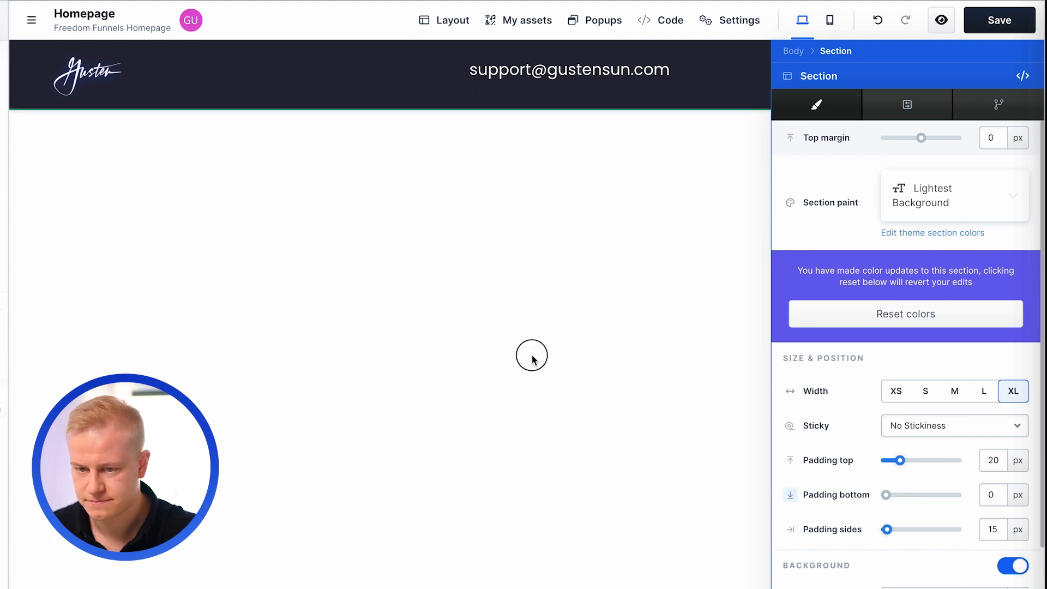
{"action": "left_click", "coordinate": [532, 355]}
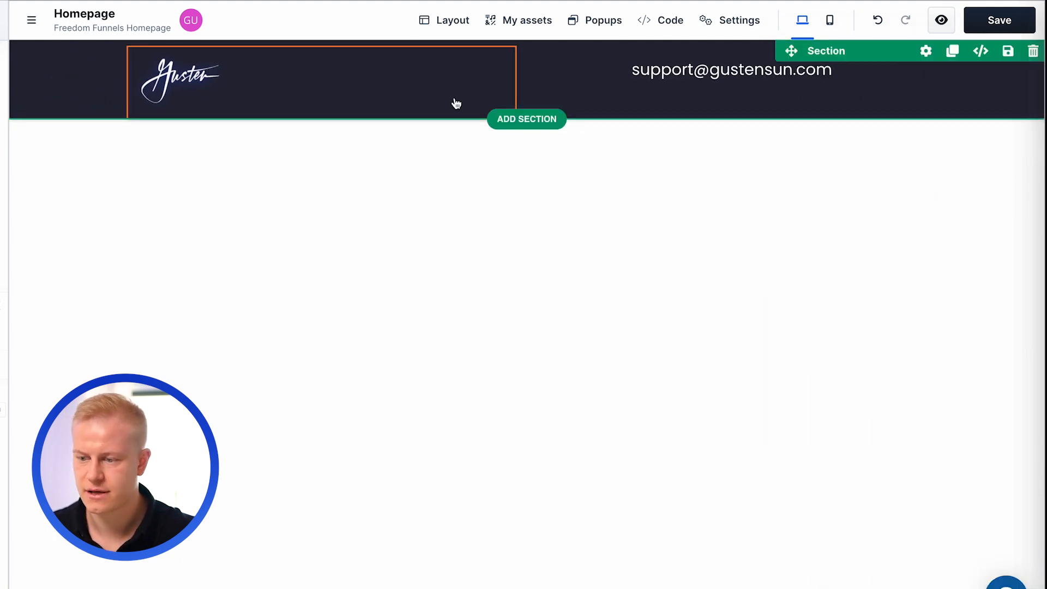
- Clone the header section and give the copy a slightly lighter dark navy background color
{"action": "left_click", "coordinate": [952, 50]}
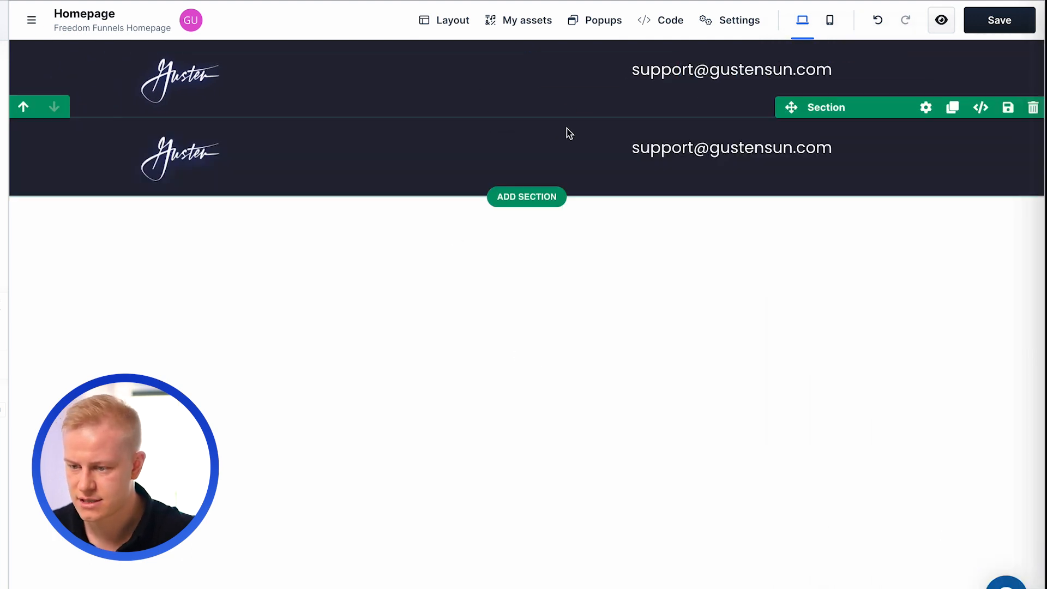
{"action": "left_click", "coordinate": [925, 107]}
{"action": "scroll", "coordinate": [918, 468], "scroll_direction": "down", "scroll_amount": 3}
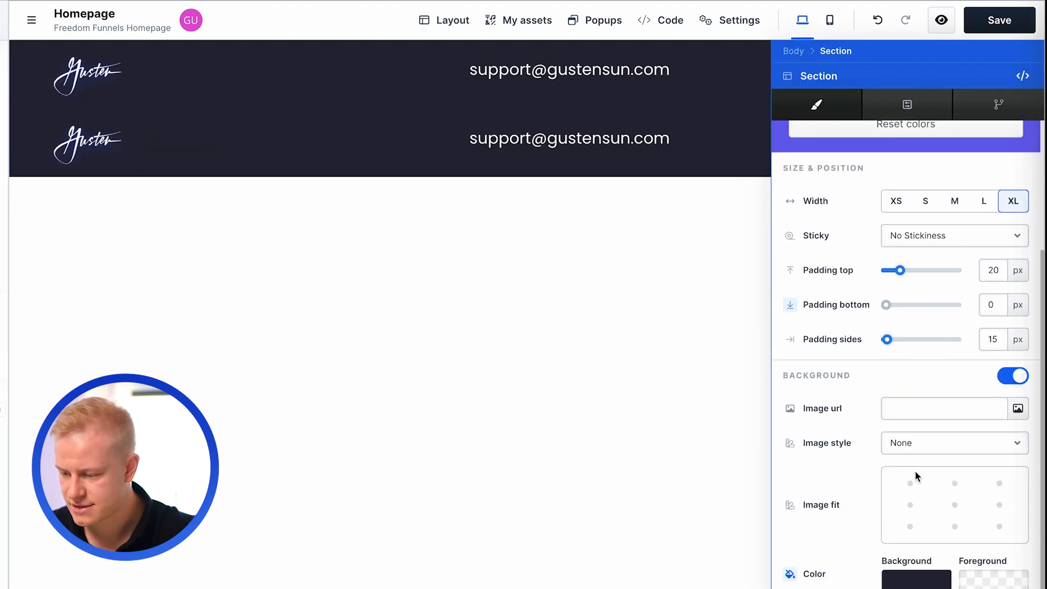
{"action": "left_click", "coordinate": [899, 581]}
{"action": "left_click", "coordinate": [460, 213]}
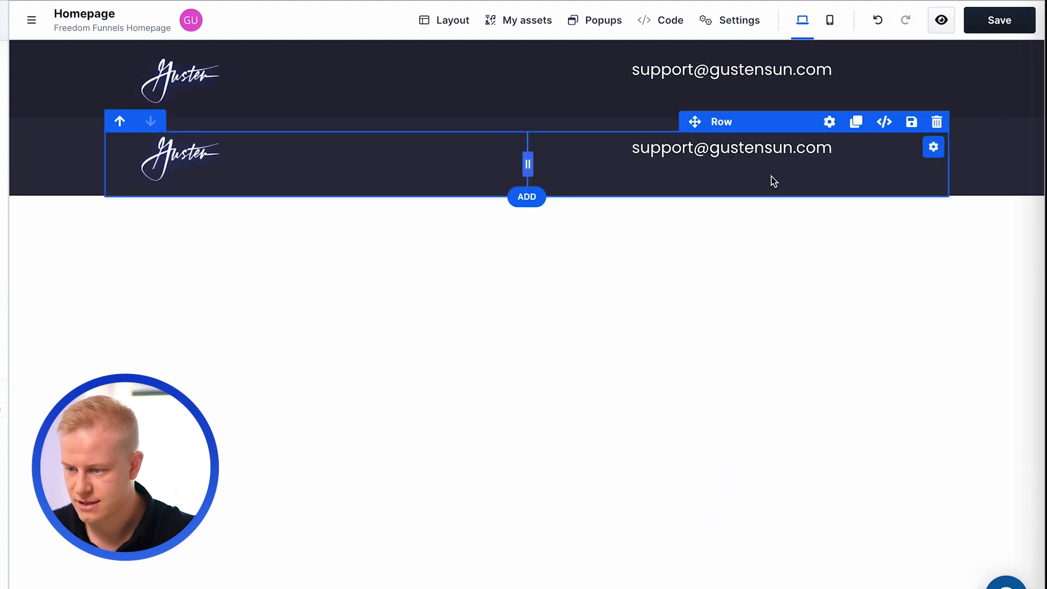
- Add a one-column row to the cloned section and delete its row containing the logo and support e-mail
{"action": "left_click", "coordinate": [534, 194]}
{"action": "left_click", "coordinate": [535, 197]}
{"action": "left_click", "coordinate": [759, 180]}
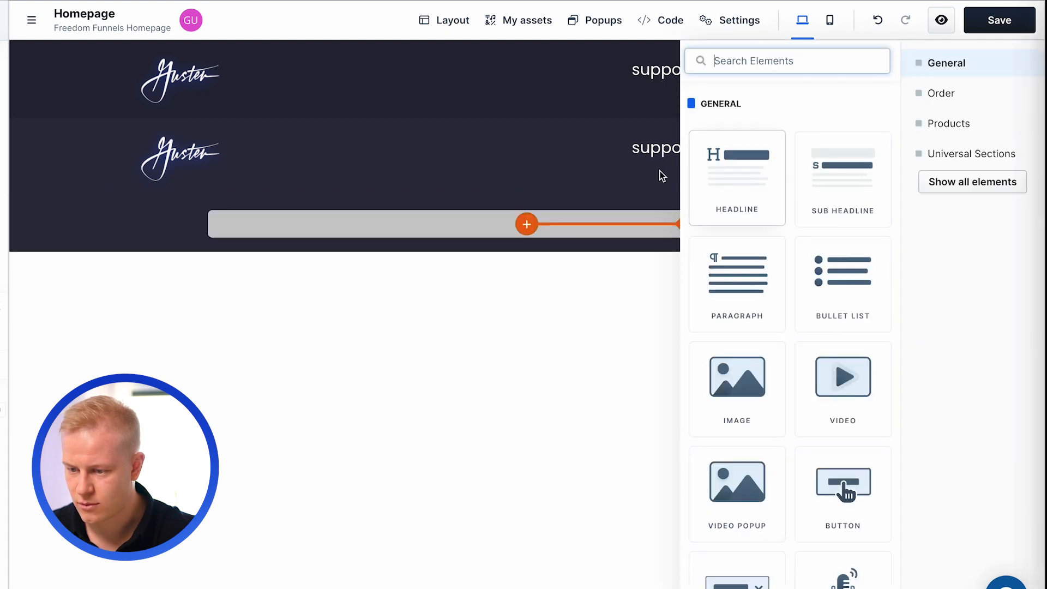
{"action": "left_click", "coordinate": [685, 131]}
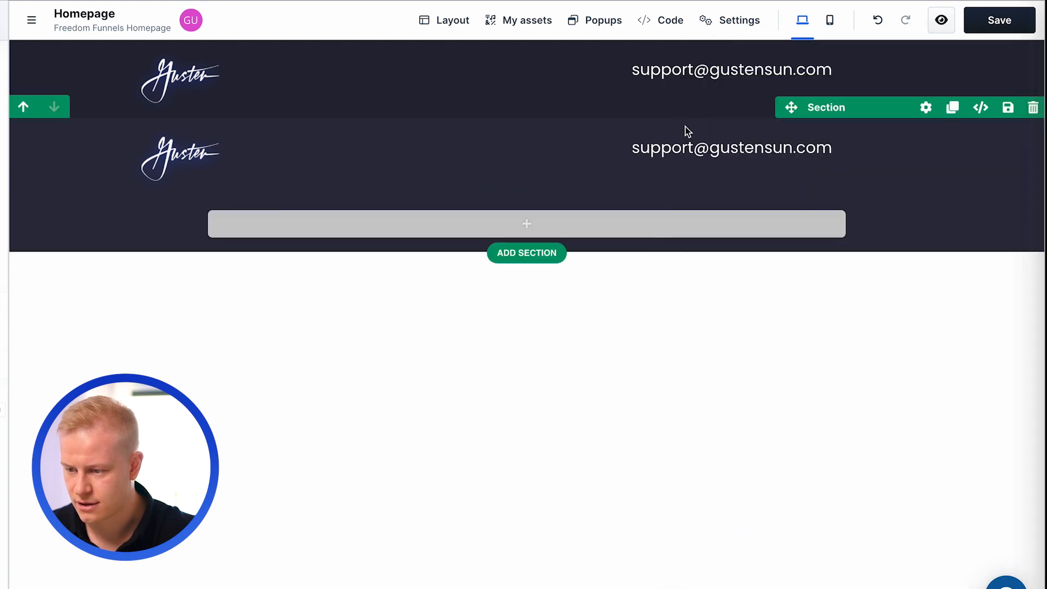
{"action": "left_click", "coordinate": [938, 120]}
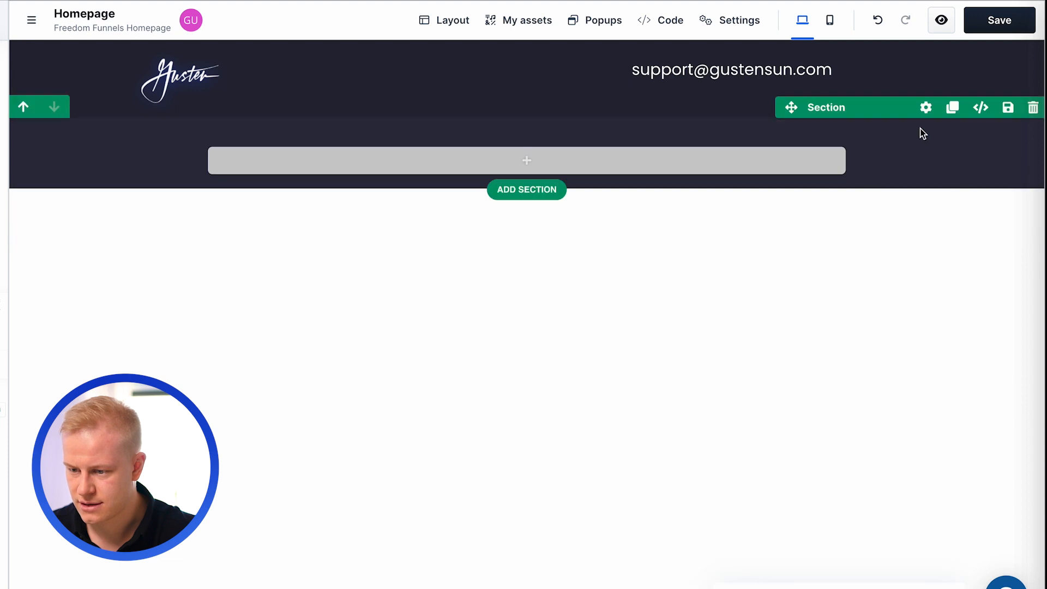
- Add a Headline element to the empty row of the second section and set its text color to white
{"action": "left_click", "coordinate": [697, 162]}
{"action": "left_click", "coordinate": [761, 189]}
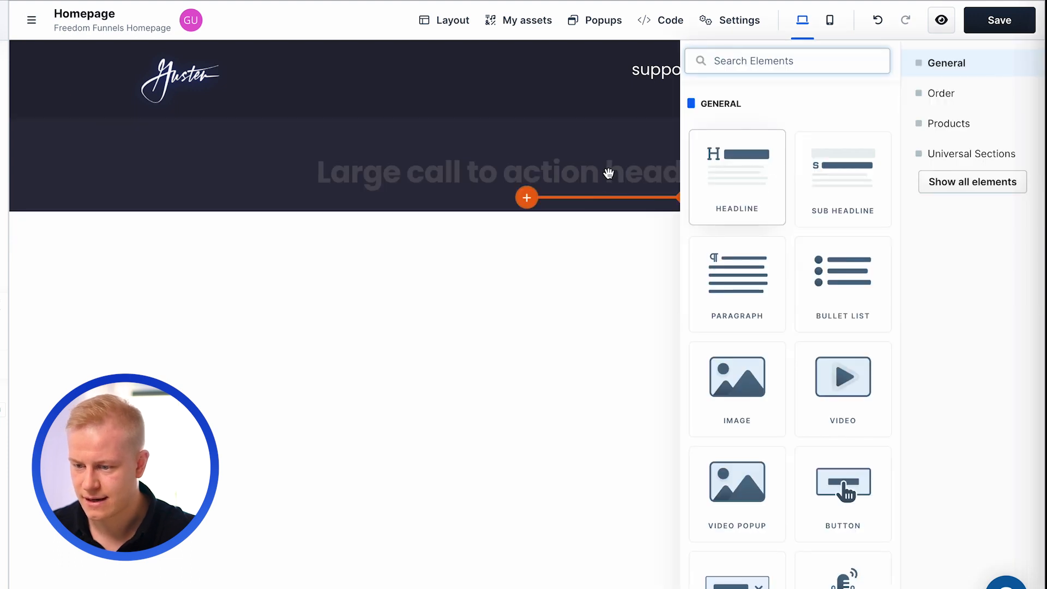
{"action": "left_click", "coordinate": [832, 136]}
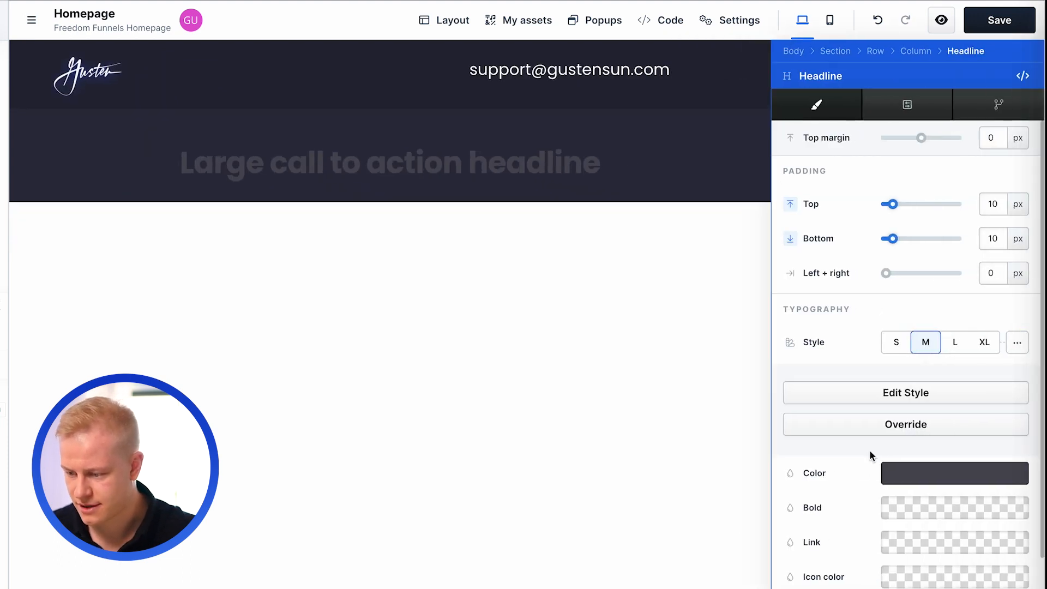
{"action": "left_click", "coordinate": [905, 483]}
{"action": "left_click_drag", "start_coordinate": [827, 474], "coordinate": [696, 402]}
{"action": "left_click", "coordinate": [459, 304]}
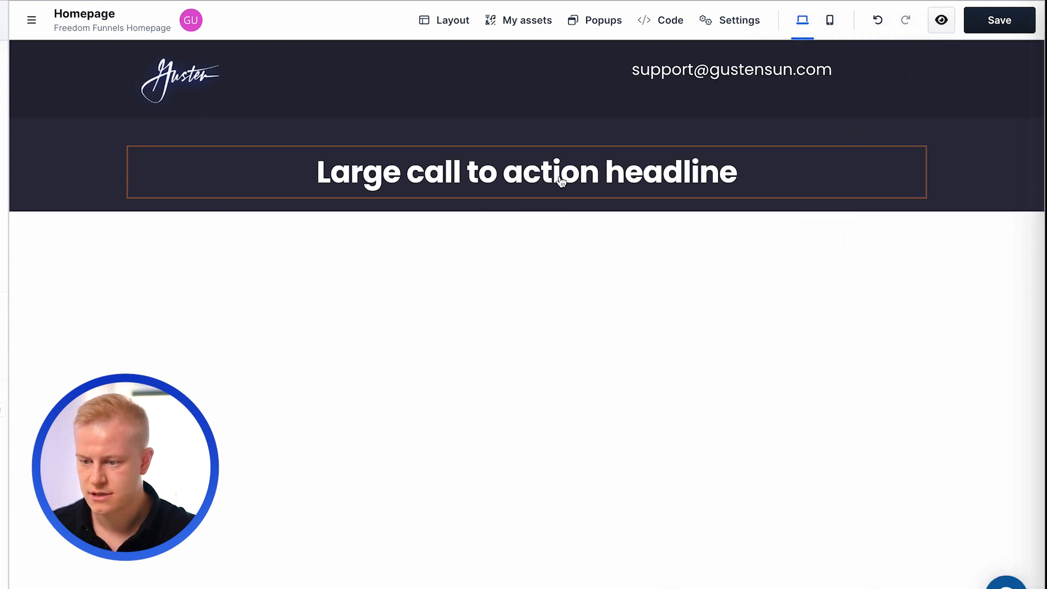
- Replace the headline text with "Get a Free Funnel Building Starterkit to Help You Succeed Faster With Clickfunnels + Tons of Other Bonuses for Funnel Design + Copywriting"
{"action": "double_click", "coordinate": [560, 177]}
{"action": "triple_click", "coordinate": [560, 176]}
{"action": "type", "text": "Get a F"}
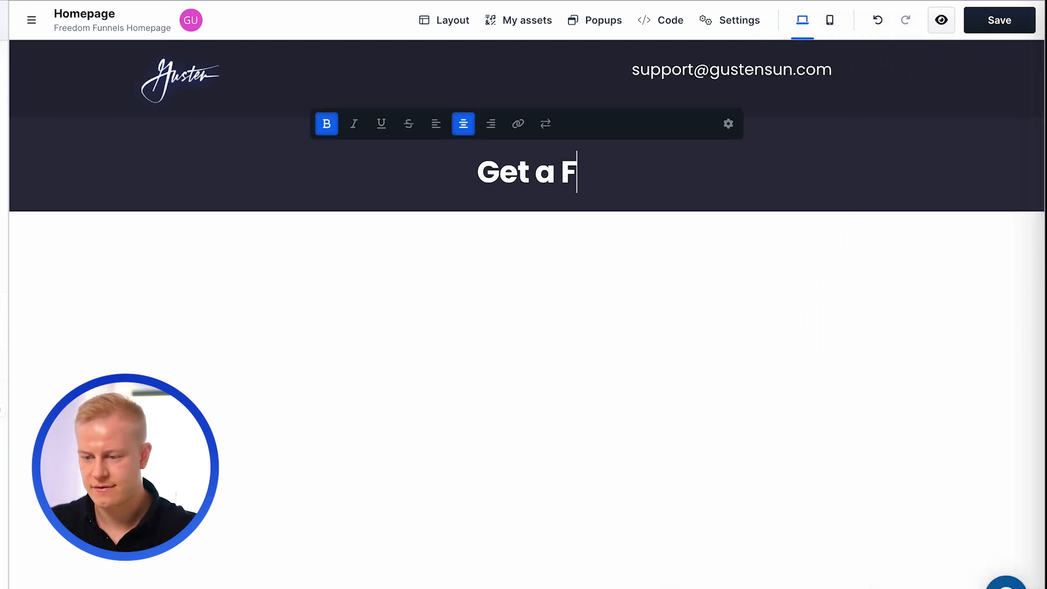
{"action": "type", "text": "ree Funnel Buil"}
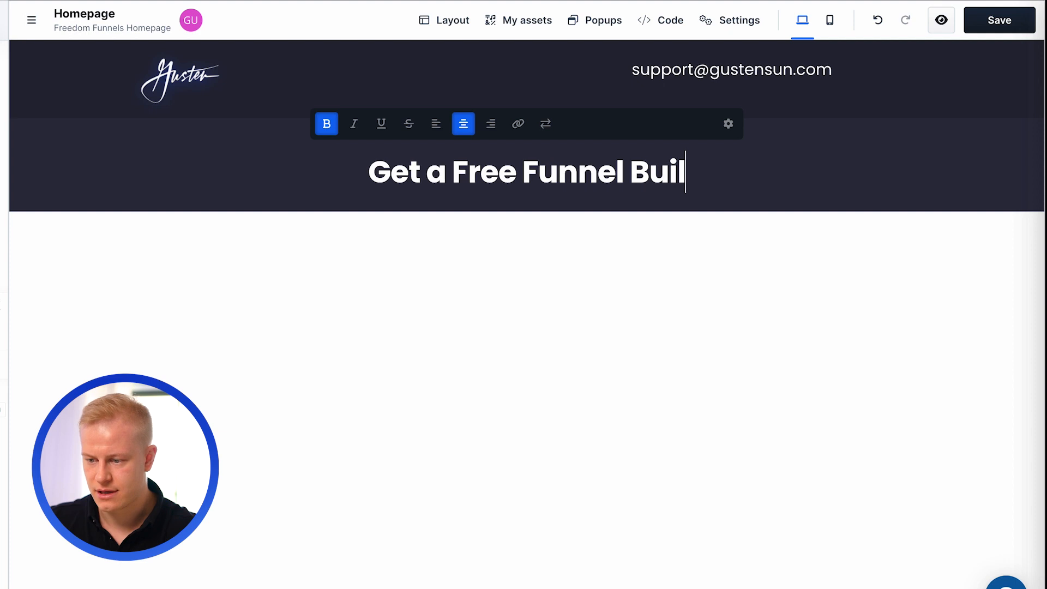
{"action": "type", "text": "ding Starterkit to Hel"}
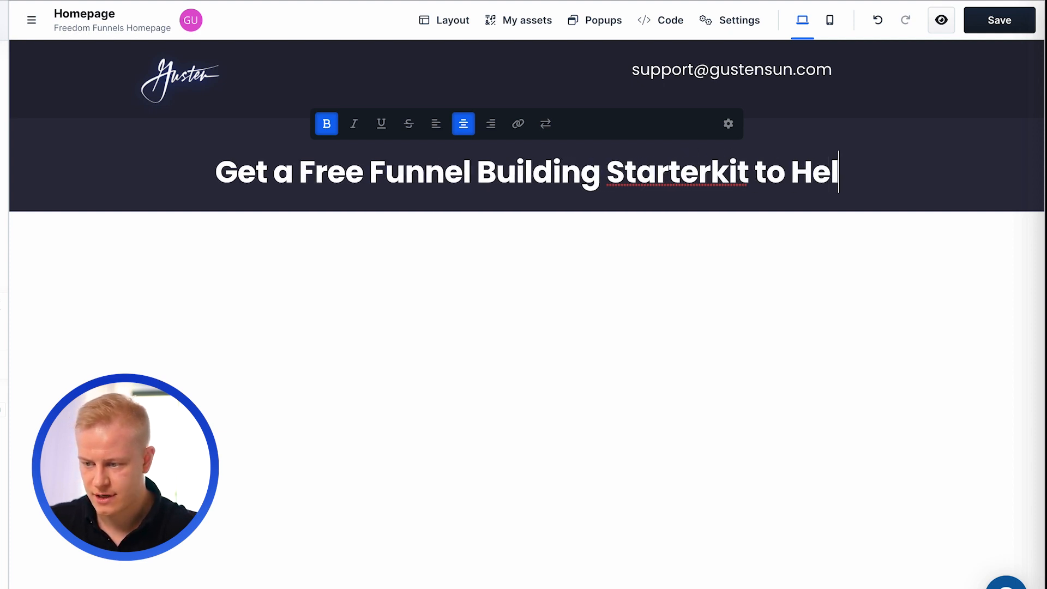
{"action": "type", "text": "p You Succeed F"}
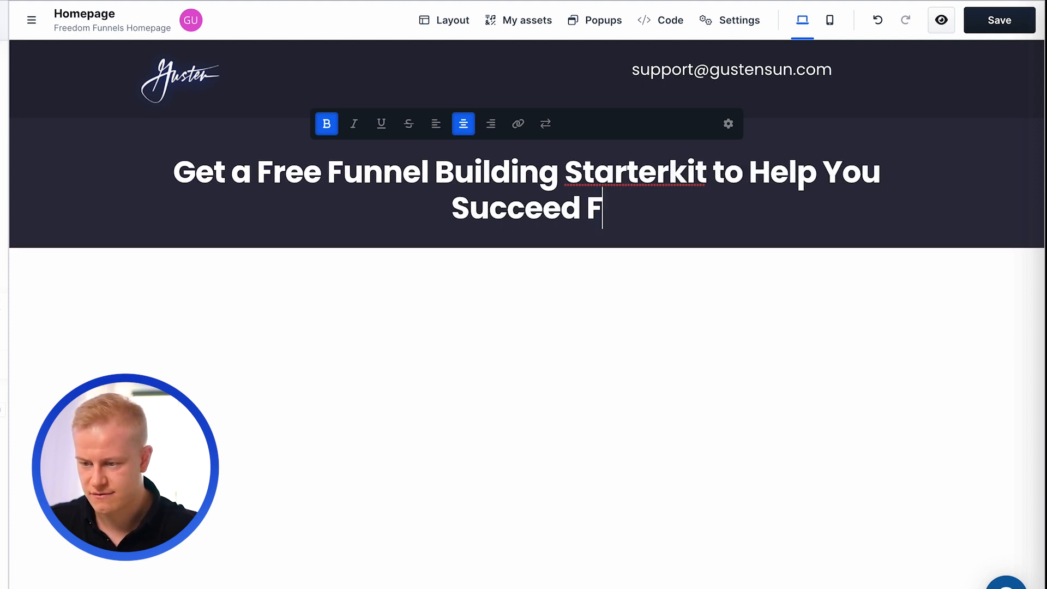
{"action": "type", "text": "aster With Cli"}
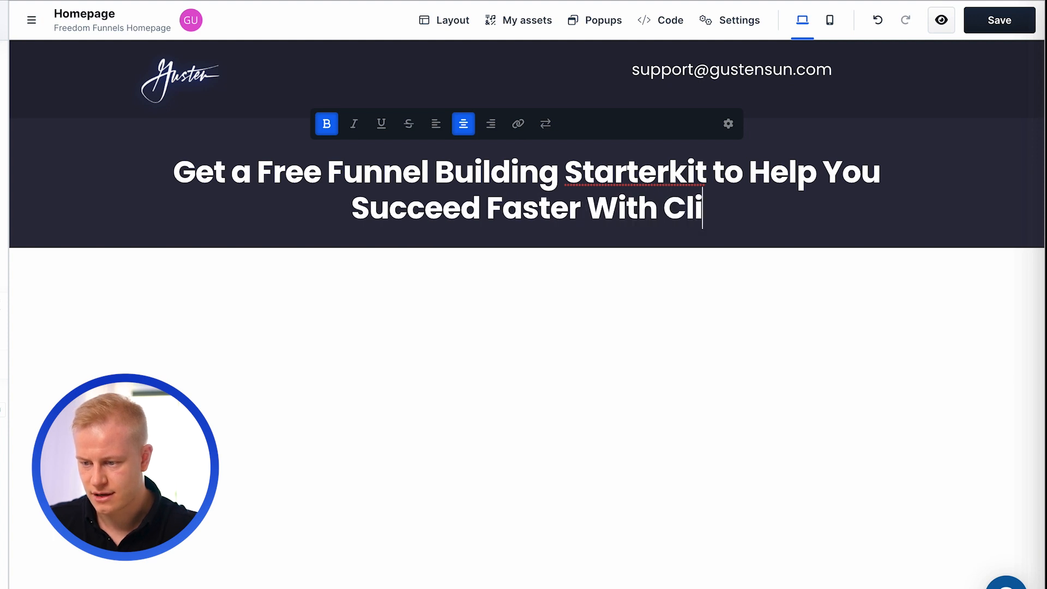
{"action": "type", "text": "ckfunnels + Tons of Other "}
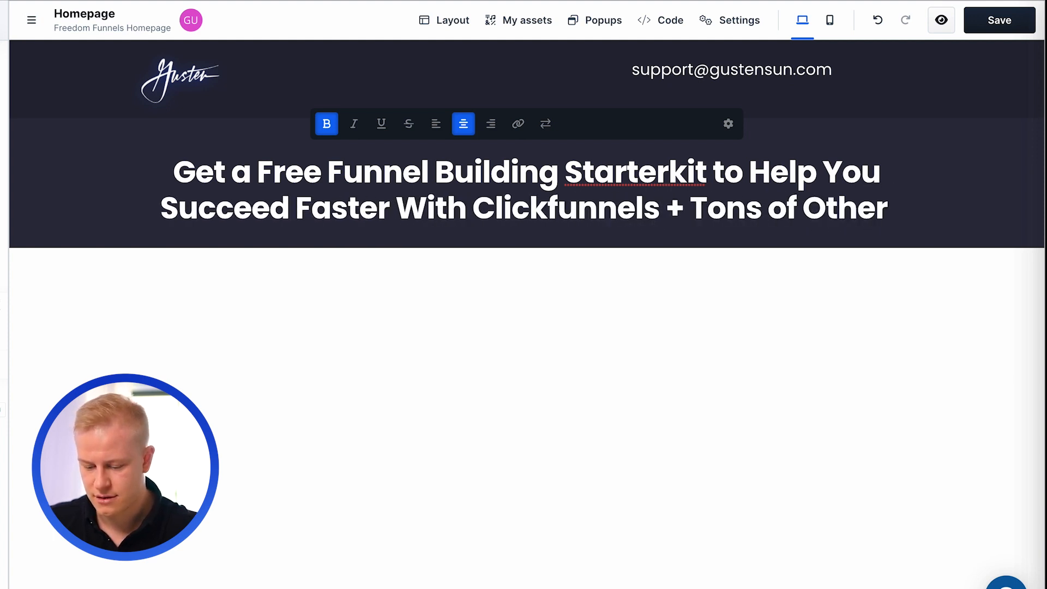
{"action": "type", "text": "Bonuses f"}
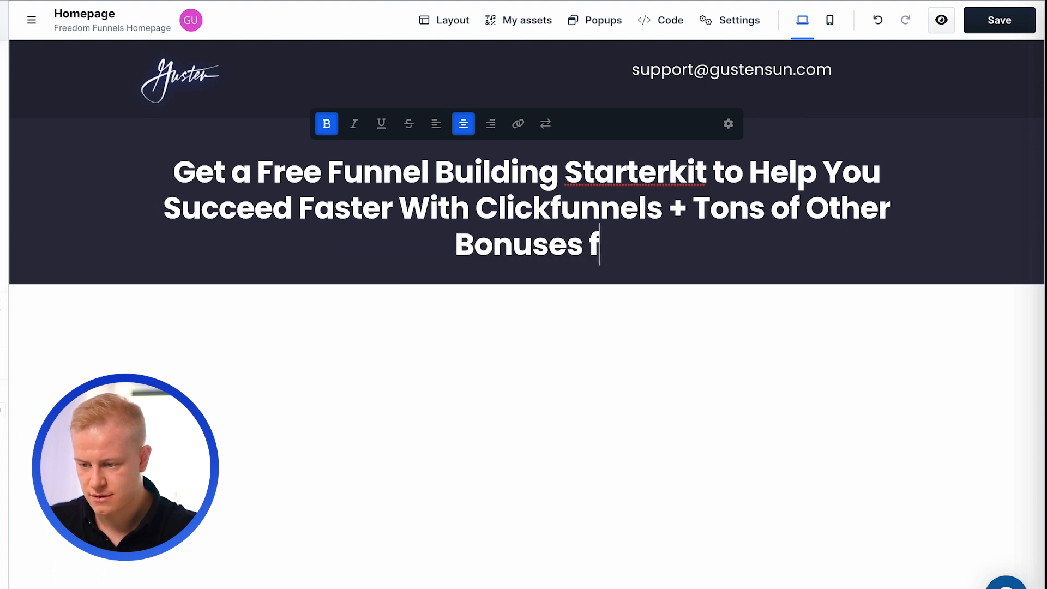
{"action": "type", "text": "or Funnel De"}
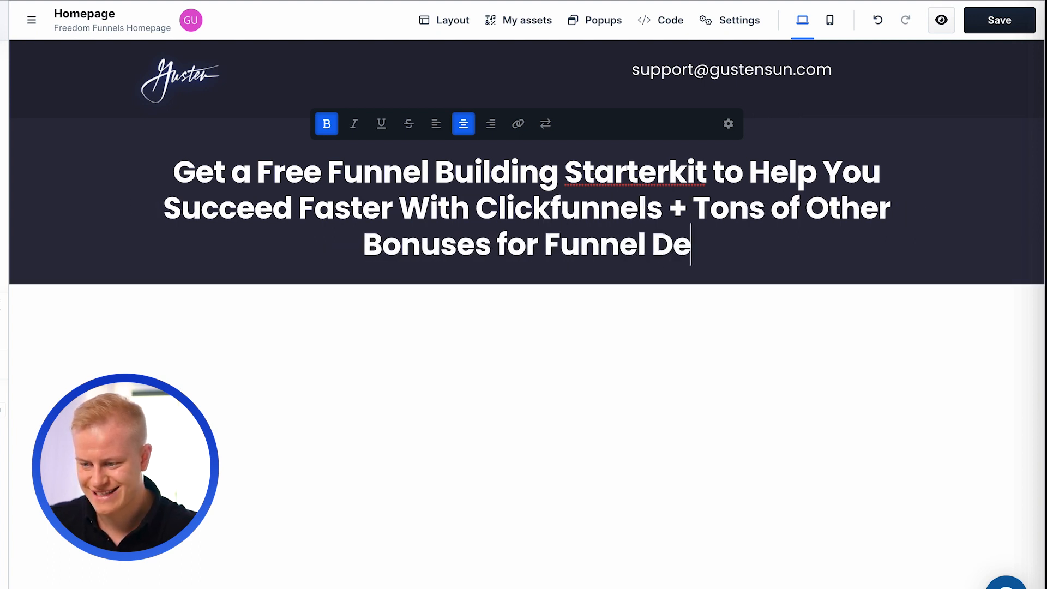
{"action": "type", "text": "sign + Copywriting"}
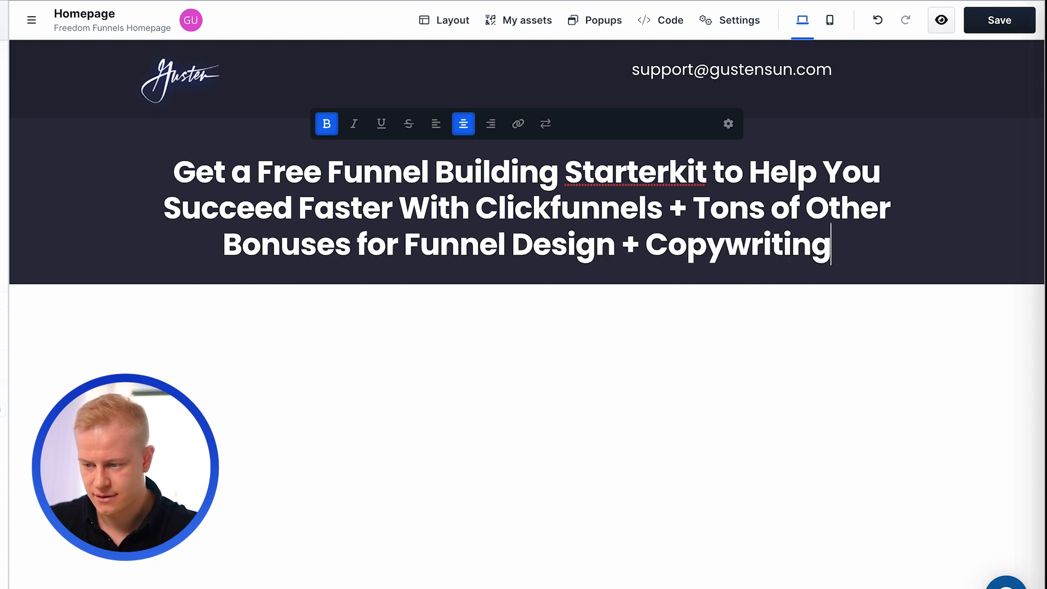
{"action": "left_click", "coordinate": [762, 311]}
- Set the typography style of the starter kit headline to L
{"action": "left_click", "coordinate": [832, 137]}
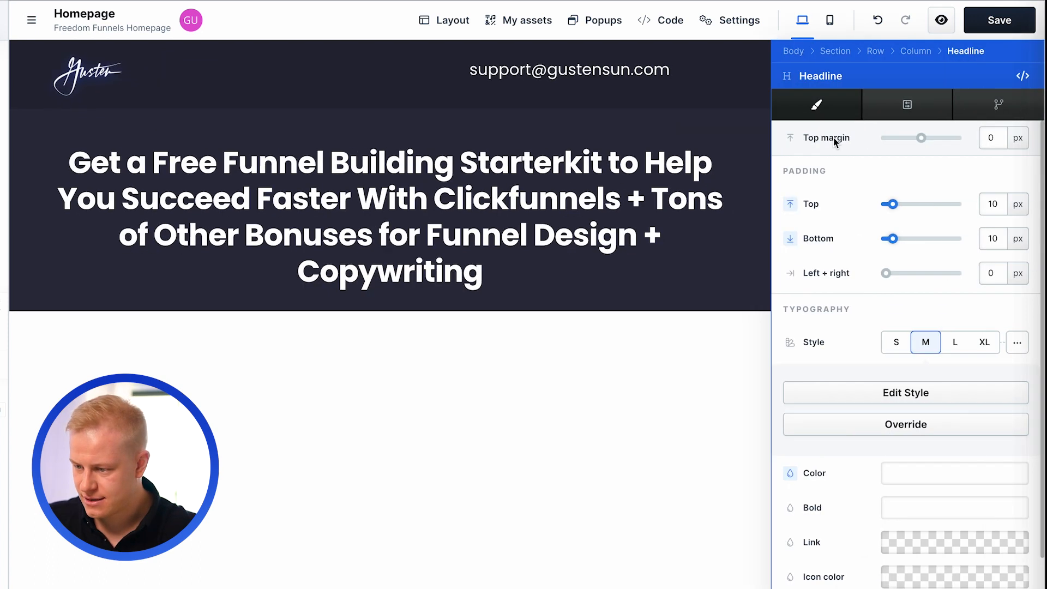
{"action": "left_click", "coordinate": [974, 343]}
{"action": "left_click", "coordinate": [955, 345]}
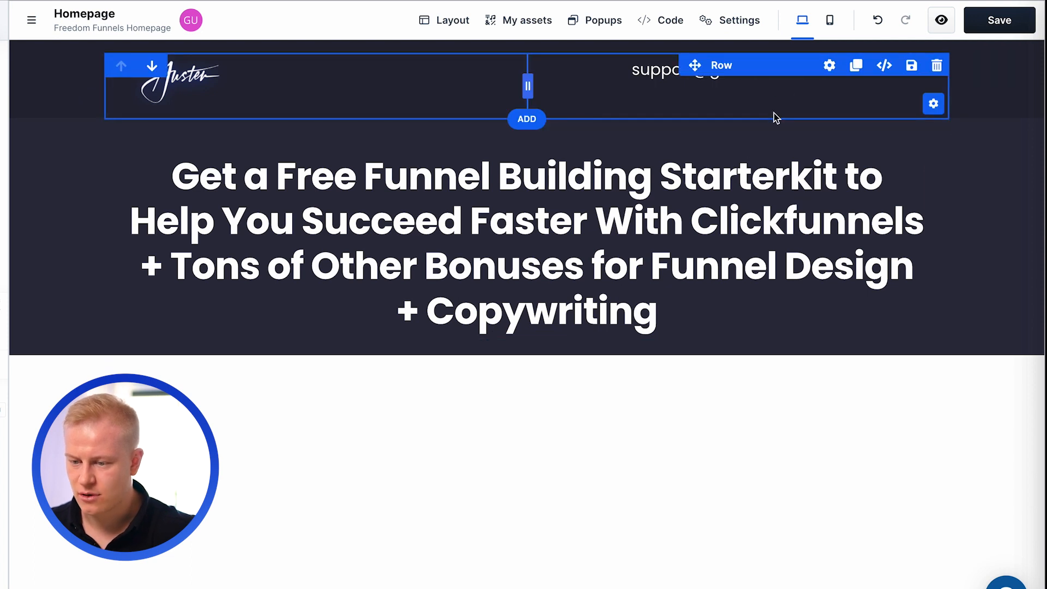
- Set the headline row's width to 1020 px and its bottom padding to 70 px
{"action": "left_click", "coordinate": [830, 66]}
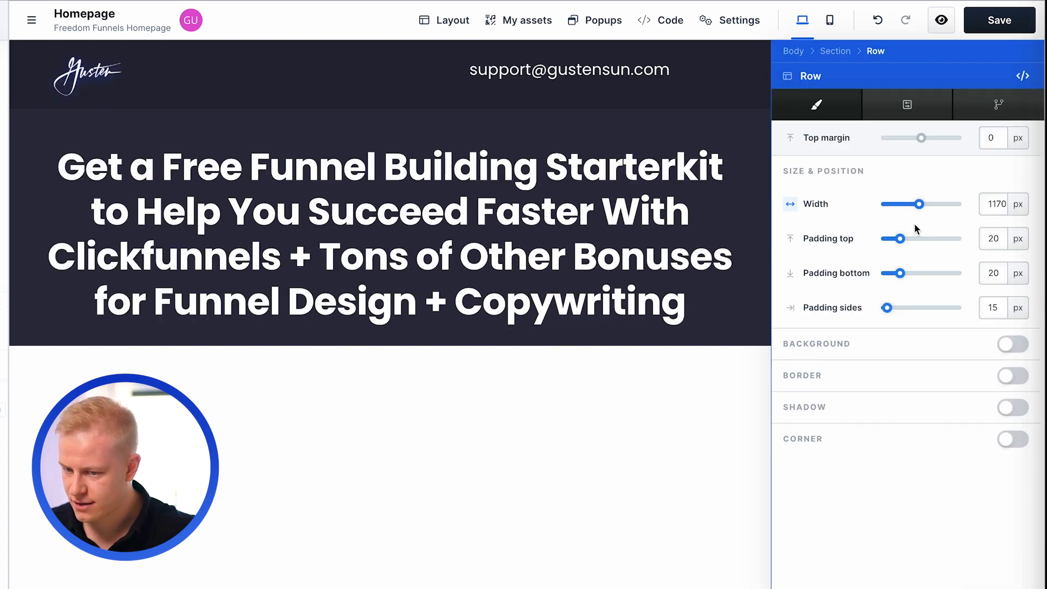
{"action": "left_click_drag", "start_coordinate": [919, 204], "coordinate": [955, 204]}
{"action": "left_click", "coordinate": [1018, 204]}
{"action": "left_click", "coordinate": [1019, 190]}
{"action": "left_click", "coordinate": [956, 205]}
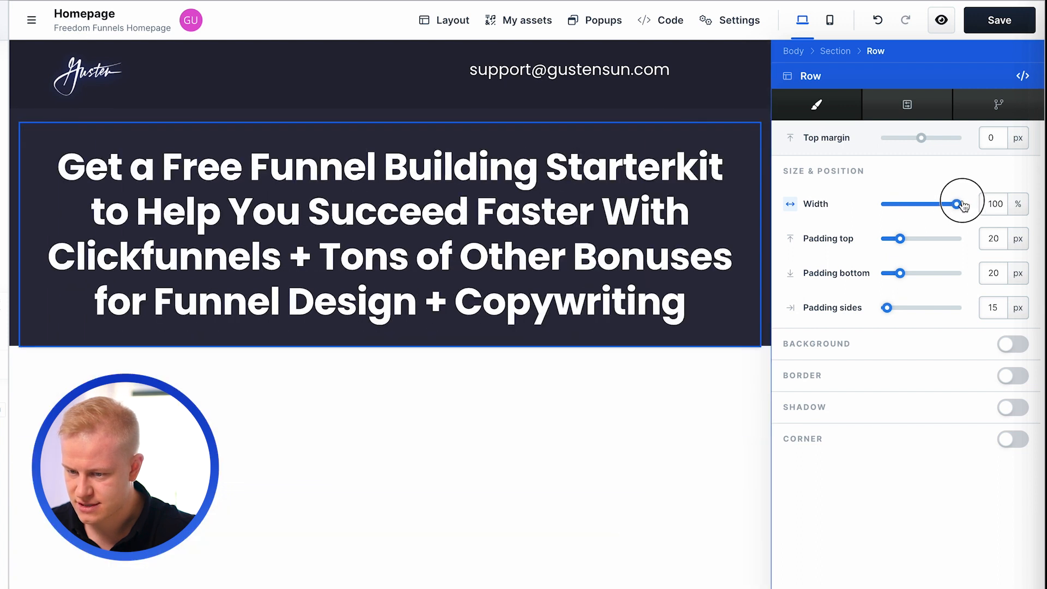
{"action": "left_click", "coordinate": [1018, 203]}
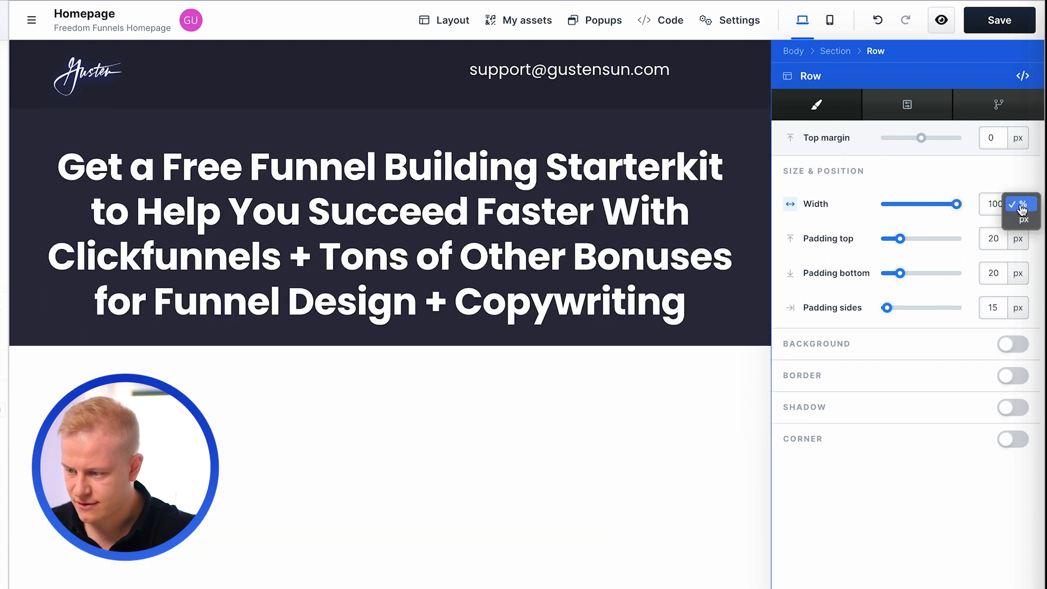
{"action": "left_click", "coordinate": [1023, 219]}
{"action": "double_click", "coordinate": [995, 203]}
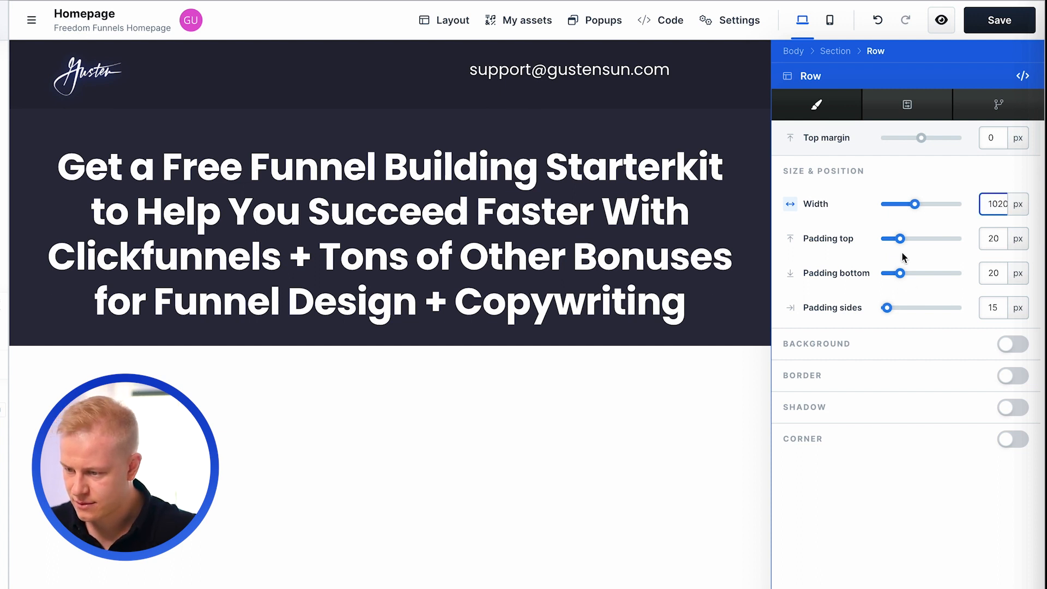
{"action": "left_click_drag", "start_coordinate": [906, 273], "coordinate": [935, 275]}
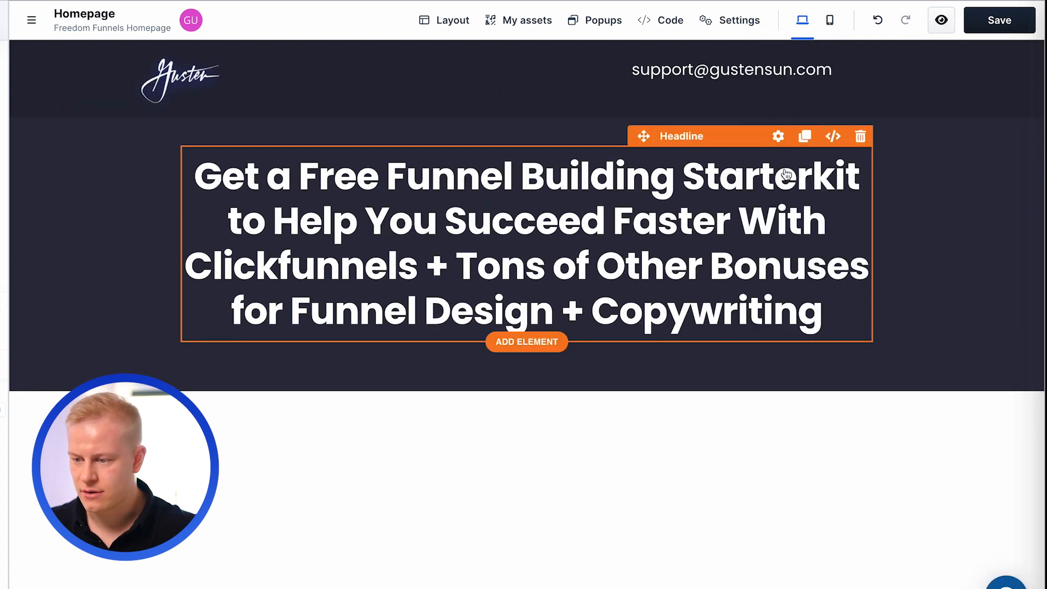
- Edit the headline's style guide font sizes, setting Extra large to 56 px, Large to 46 px and Medium to 36 px
{"action": "left_click", "coordinate": [776, 134]}
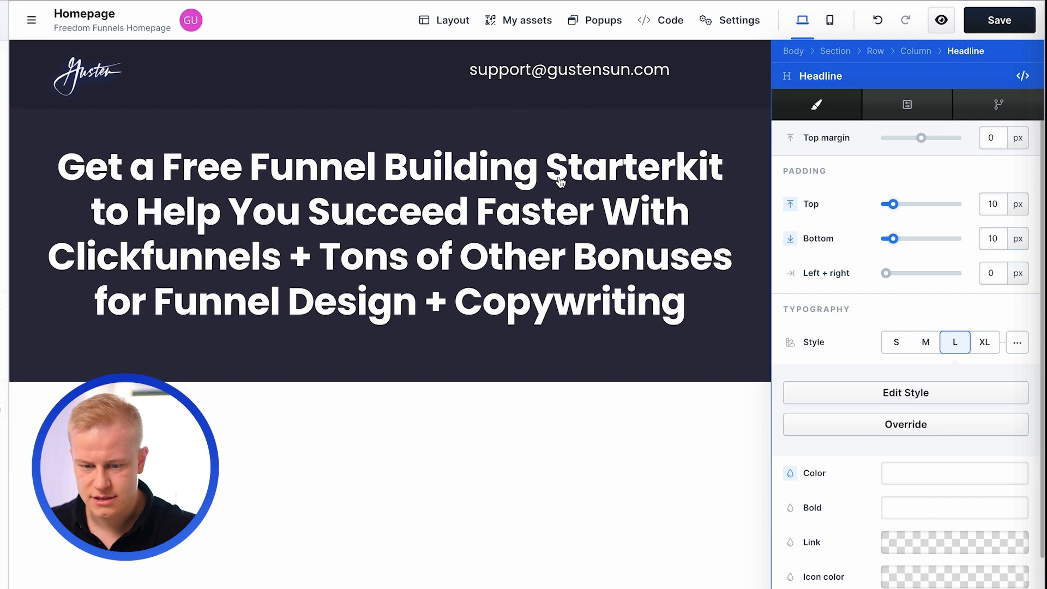
{"action": "scroll", "coordinate": [931, 493], "scroll_direction": "down", "scroll_amount": 3}
{"action": "scroll", "coordinate": [931, 492], "scroll_direction": "up", "scroll_amount": 3}
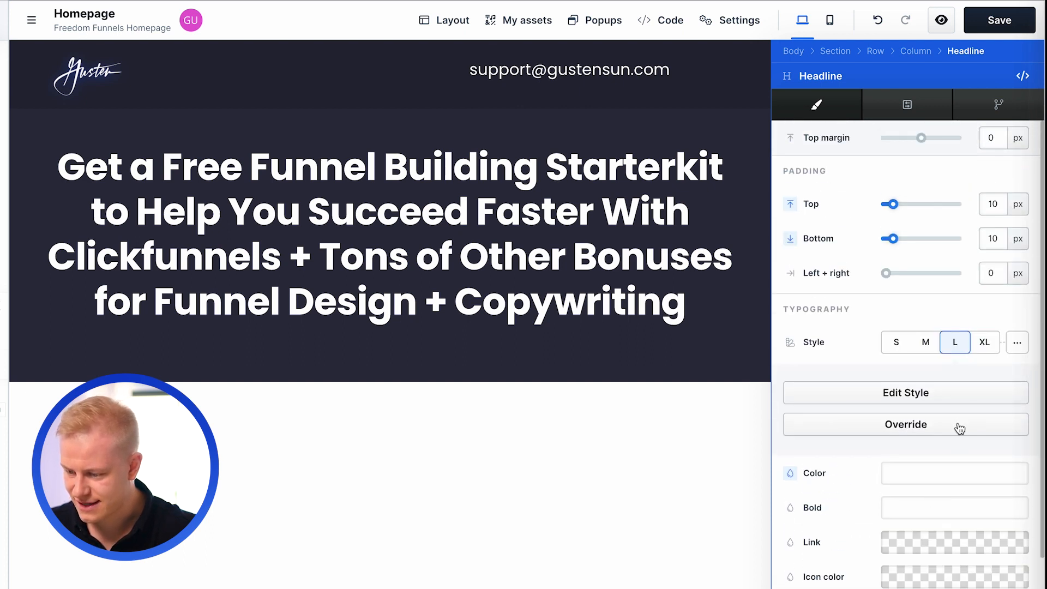
{"action": "left_click", "coordinate": [944, 394]}
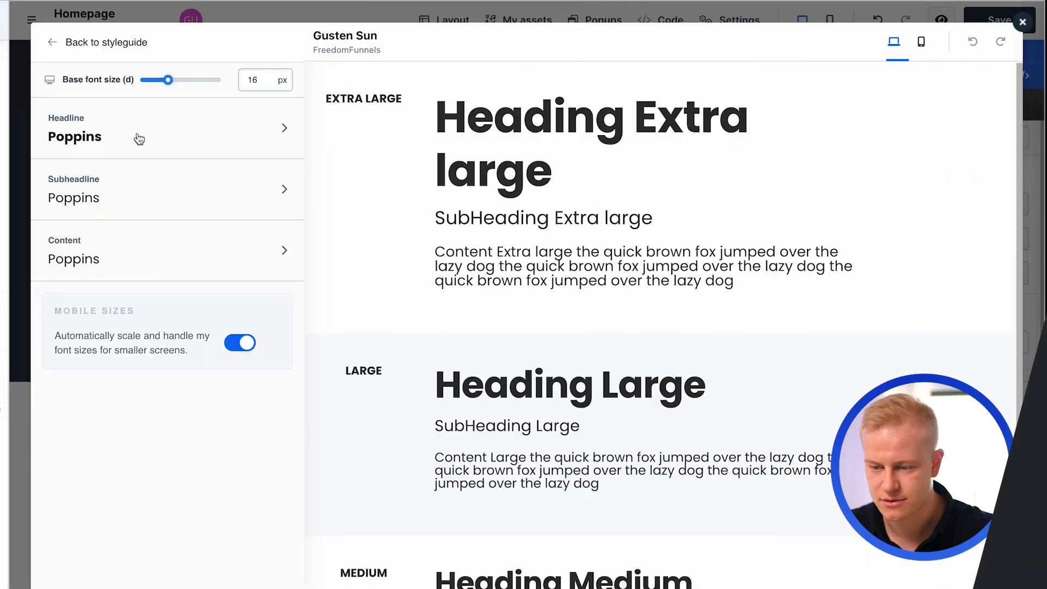
{"action": "left_click", "coordinate": [136, 136]}
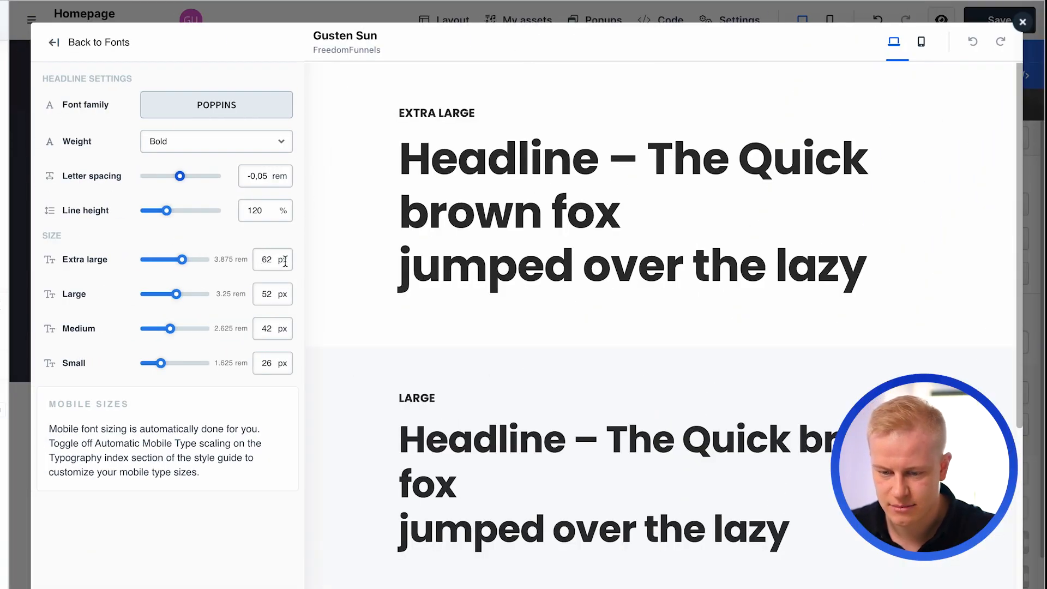
{"action": "left_click_drag", "start_coordinate": [183, 264], "coordinate": [161, 254]}
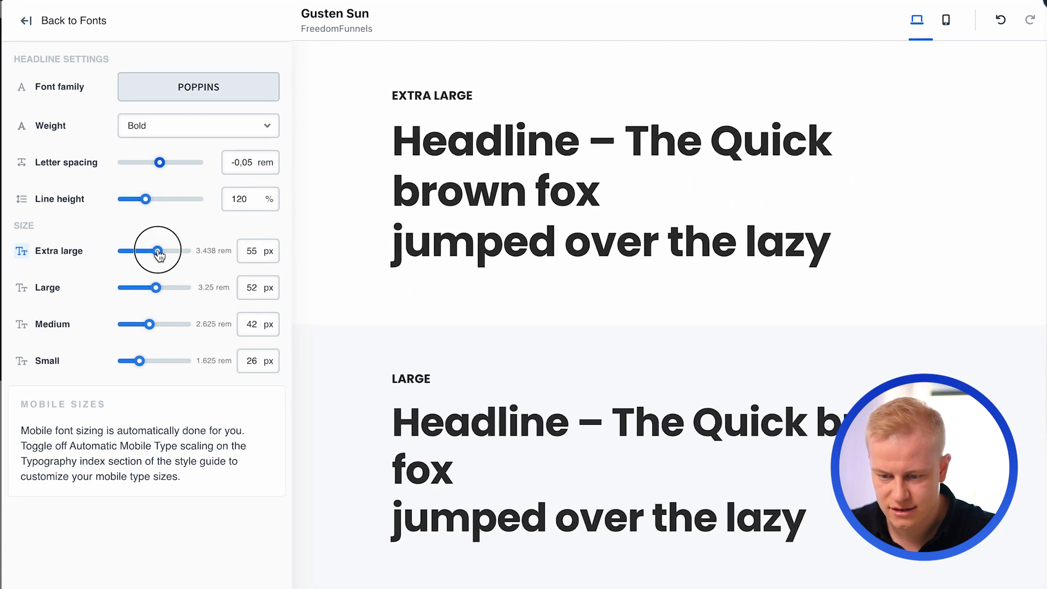
{"action": "left_click_drag", "start_coordinate": [155, 292], "coordinate": [153, 292]}
{"action": "left_click_drag", "start_coordinate": [154, 329], "coordinate": [147, 329]}
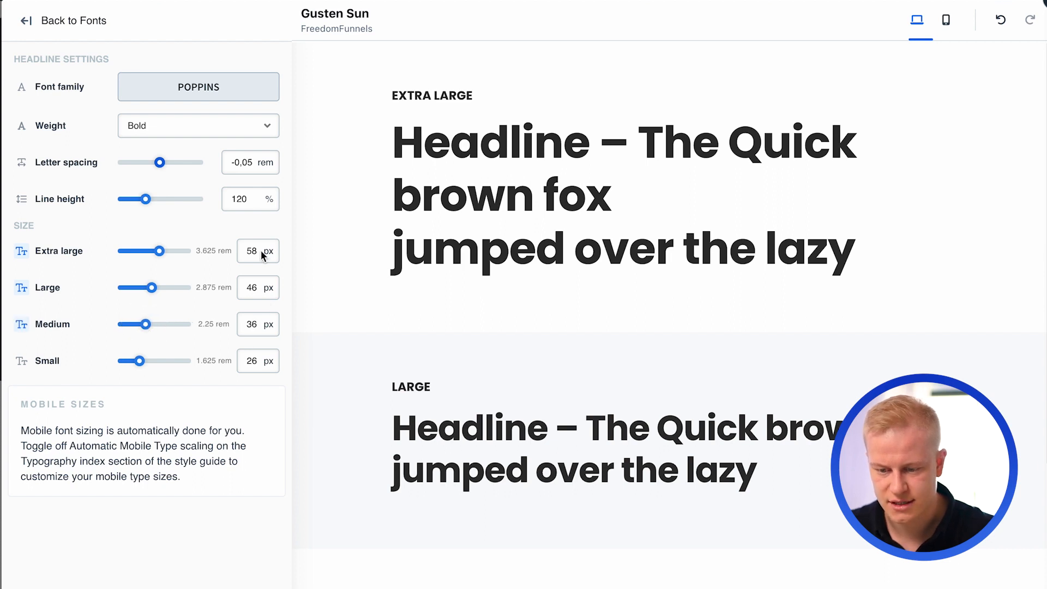
{"action": "left_click_drag", "start_coordinate": [161, 252], "coordinate": [157, 254]}
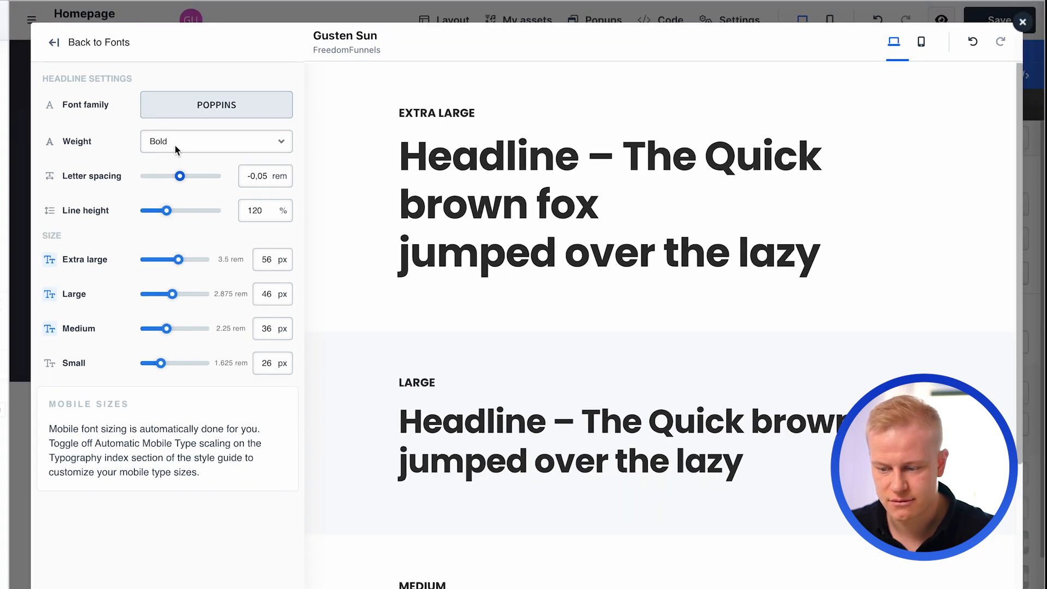
- Try the Black weight on the style guide's headline font and return it to Bold
{"action": "left_click", "coordinate": [174, 144]}
{"action": "left_click", "coordinate": [173, 171]}
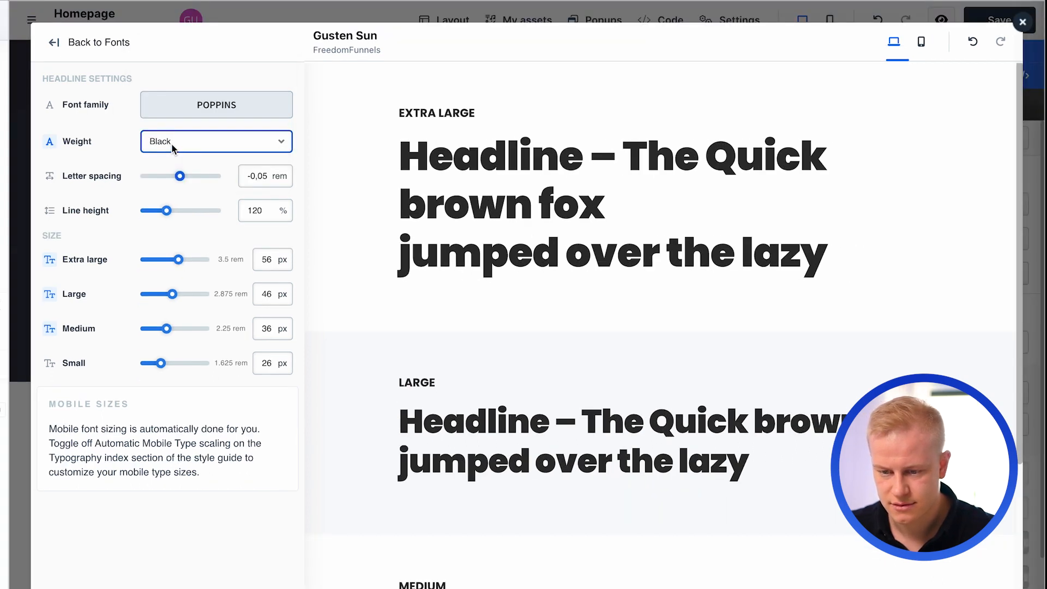
{"action": "left_click", "coordinate": [172, 144]}
{"action": "left_click", "coordinate": [173, 111]}
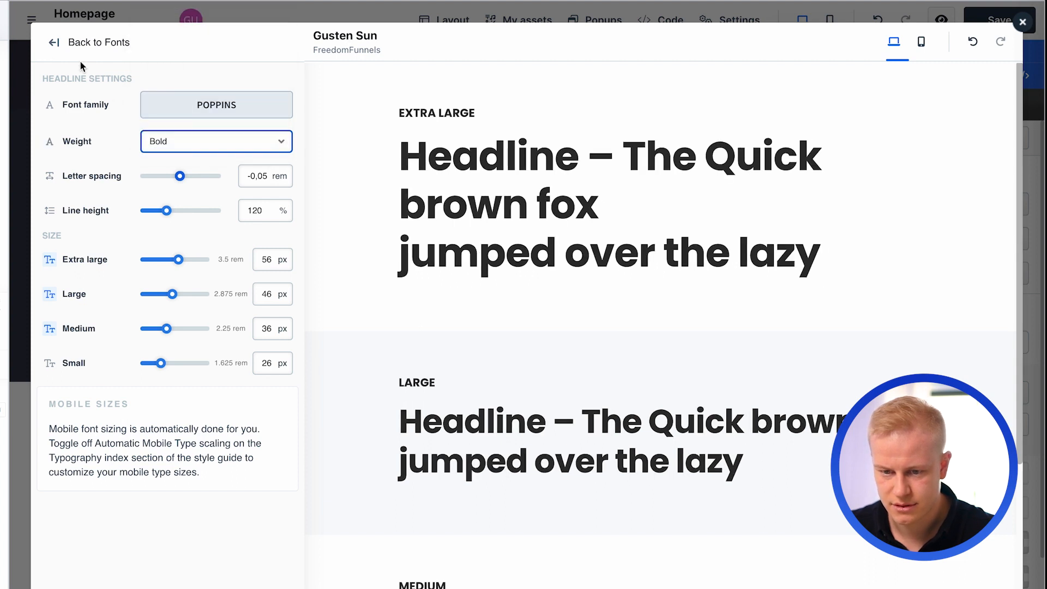
- Save the changed headline typography to the style guide
{"action": "left_click", "coordinate": [54, 44]}
{"action": "left_click", "coordinate": [156, 48]}
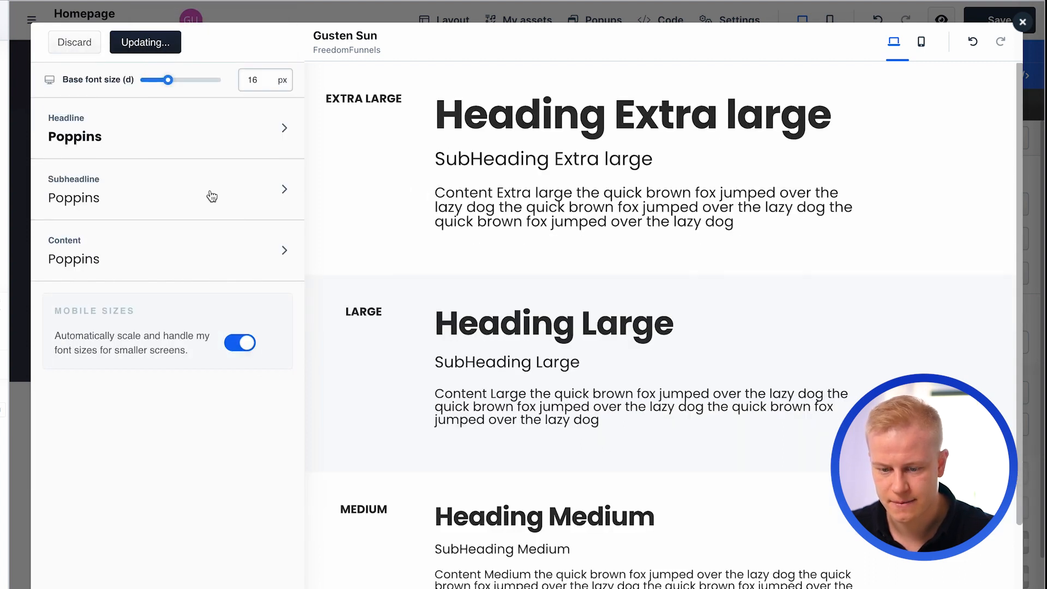
- Look at the subheadline font settings and the list of available font families
{"action": "left_click", "coordinate": [175, 193]}
{"action": "left_click", "coordinate": [217, 117]}
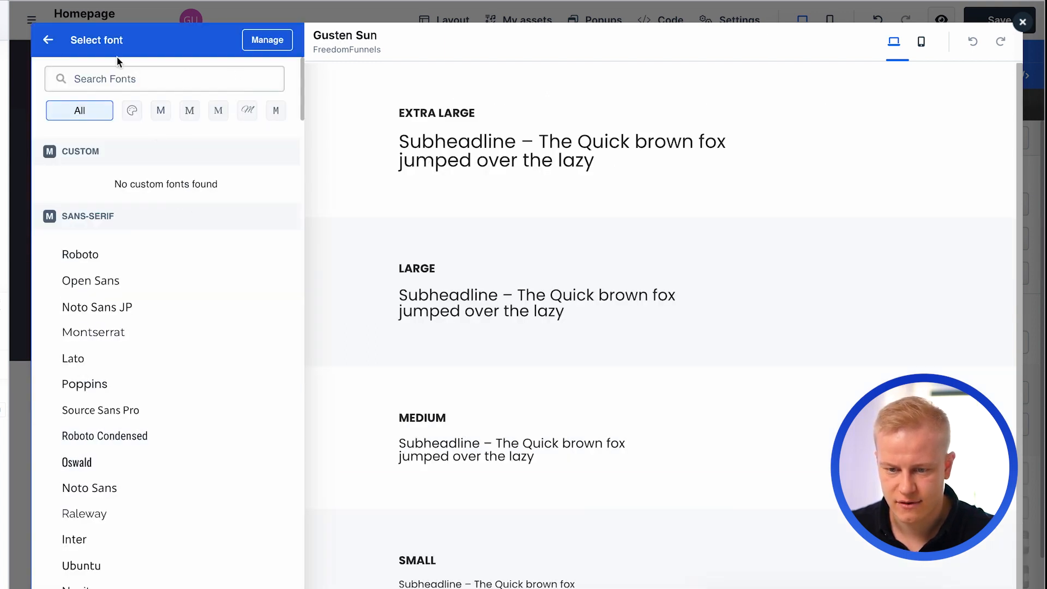
{"action": "left_click", "coordinate": [42, 39]}
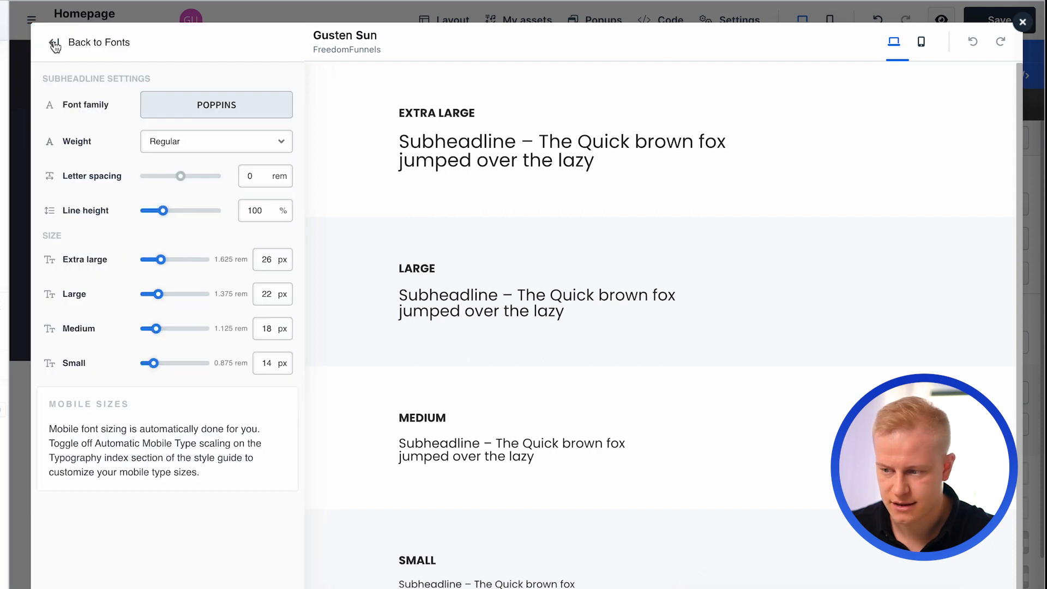
{"action": "left_click", "coordinate": [54, 43]}
- Change the blue theme color in the style guide to the lighter blue #1276ff
{"action": "left_click", "coordinate": [52, 42]}
{"action": "left_click", "coordinate": [152, 130]}
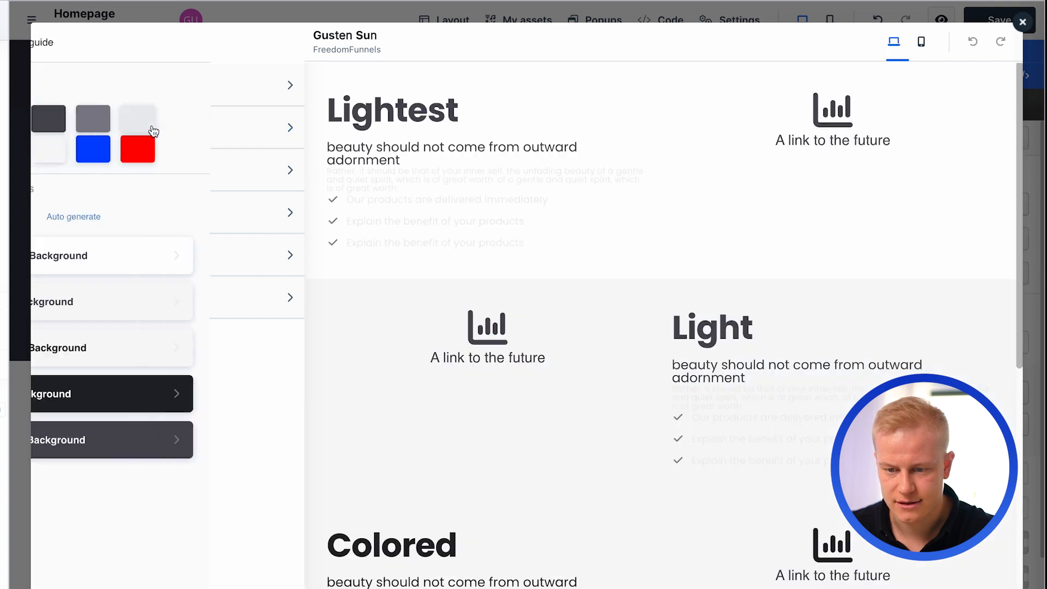
{"action": "left_click", "coordinate": [189, 157]}
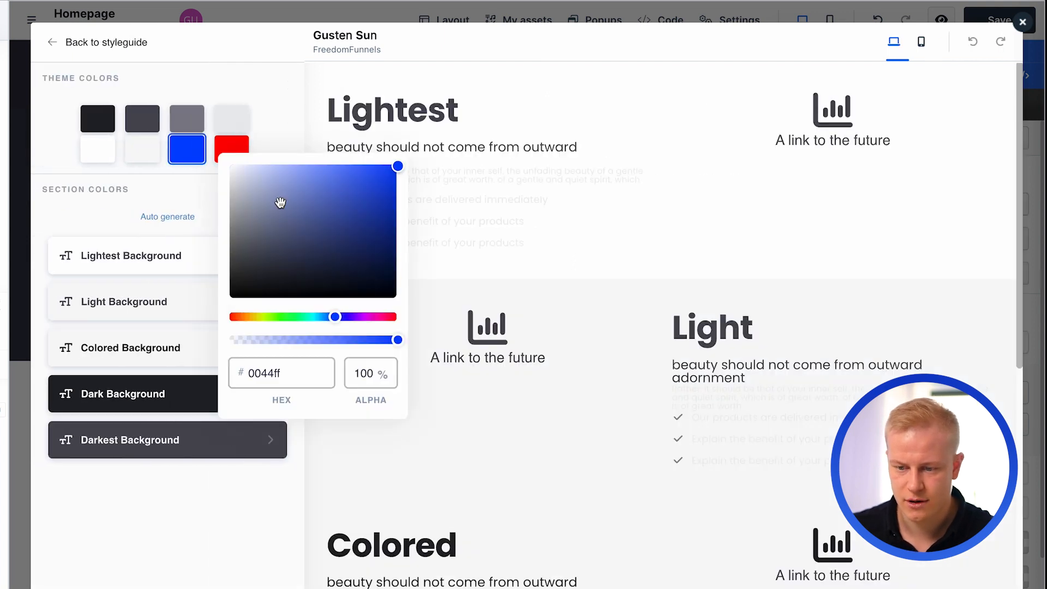
{"action": "left_click_drag", "start_coordinate": [335, 316], "coordinate": [330, 316]}
{"action": "left_click_drag", "start_coordinate": [396, 167], "coordinate": [385, 152]}
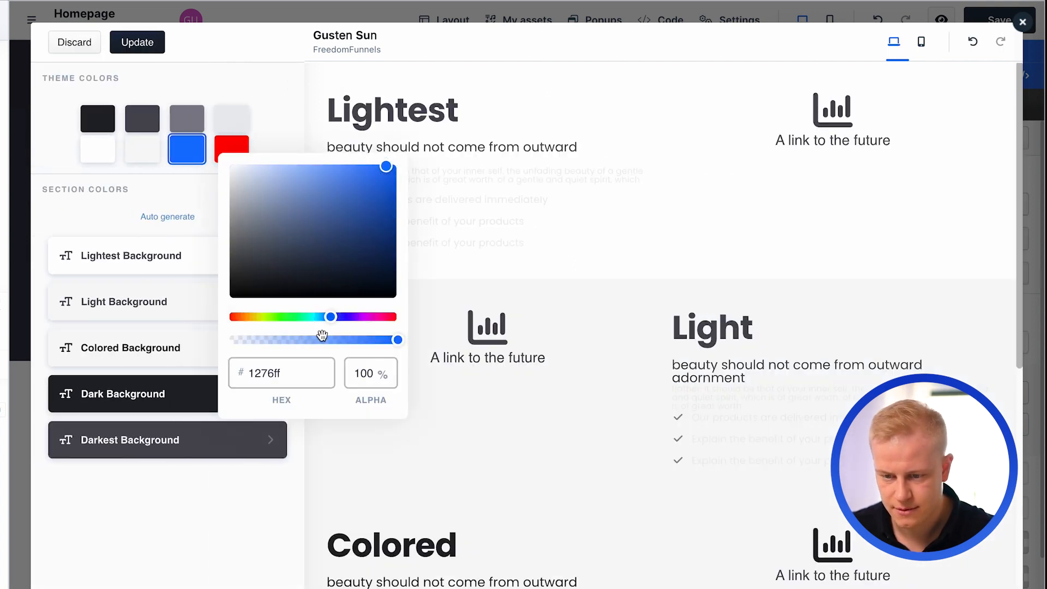
- Change the red theme color to the orange #fa6437
{"action": "left_click", "coordinate": [239, 146]}
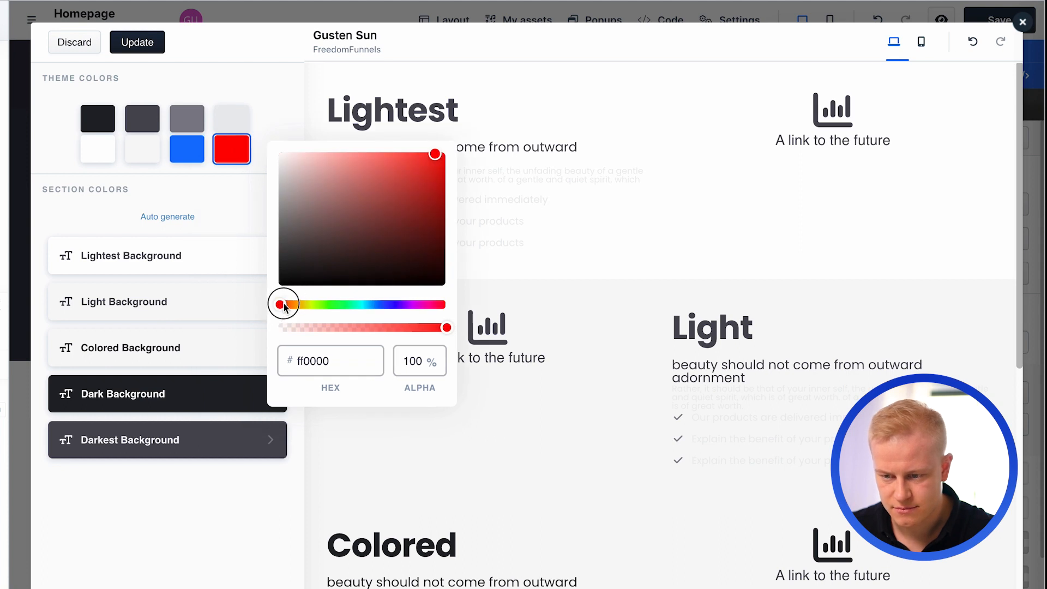
{"action": "left_click_drag", "start_coordinate": [283, 303], "coordinate": [286, 304]}
{"action": "left_click_drag", "start_coordinate": [353, 168], "coordinate": [411, 156]}
{"action": "left_click", "coordinate": [202, 216]}
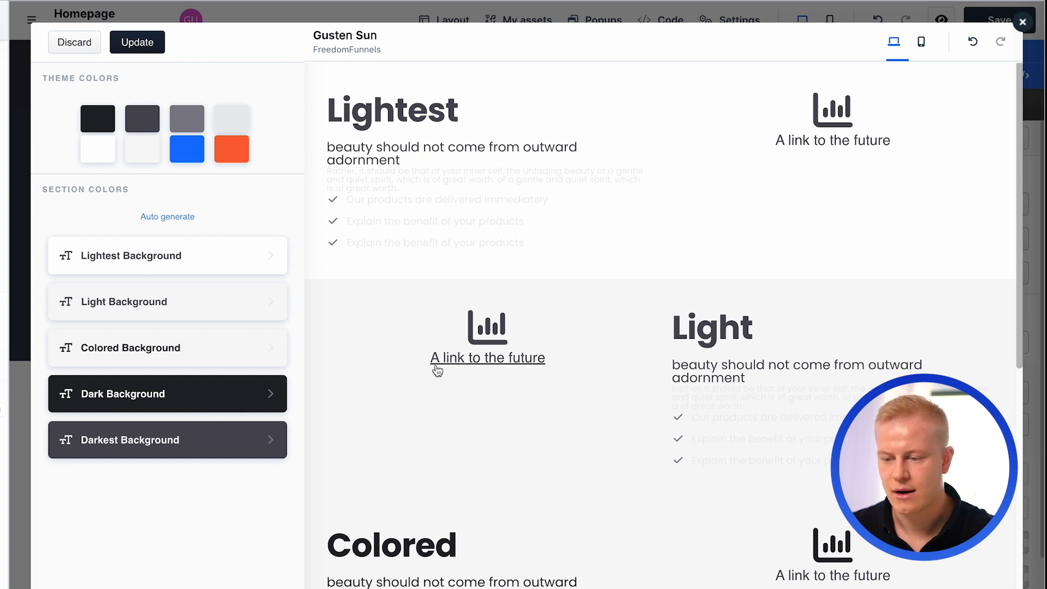
- Review the section color previews and save the changed theme colors to the style guide
{"action": "scroll", "coordinate": [435, 364], "scroll_direction": "down", "scroll_amount": 9}
{"action": "scroll", "coordinate": [447, 501], "scroll_direction": "up", "scroll_amount": 4}
{"action": "scroll", "coordinate": [444, 503], "scroll_direction": "down", "scroll_amount": 3}
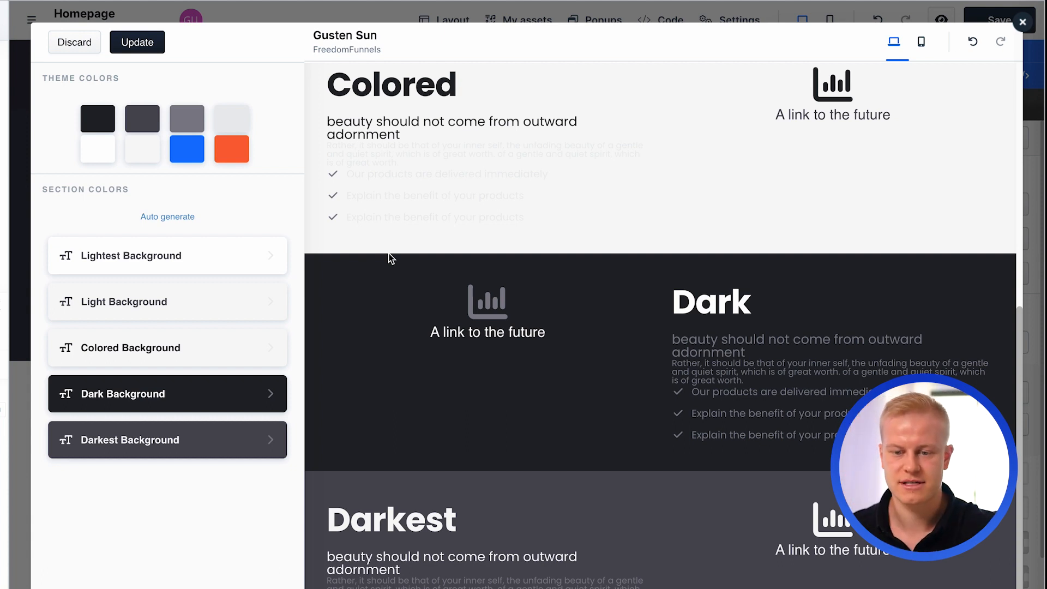
{"action": "left_click", "coordinate": [137, 42]}
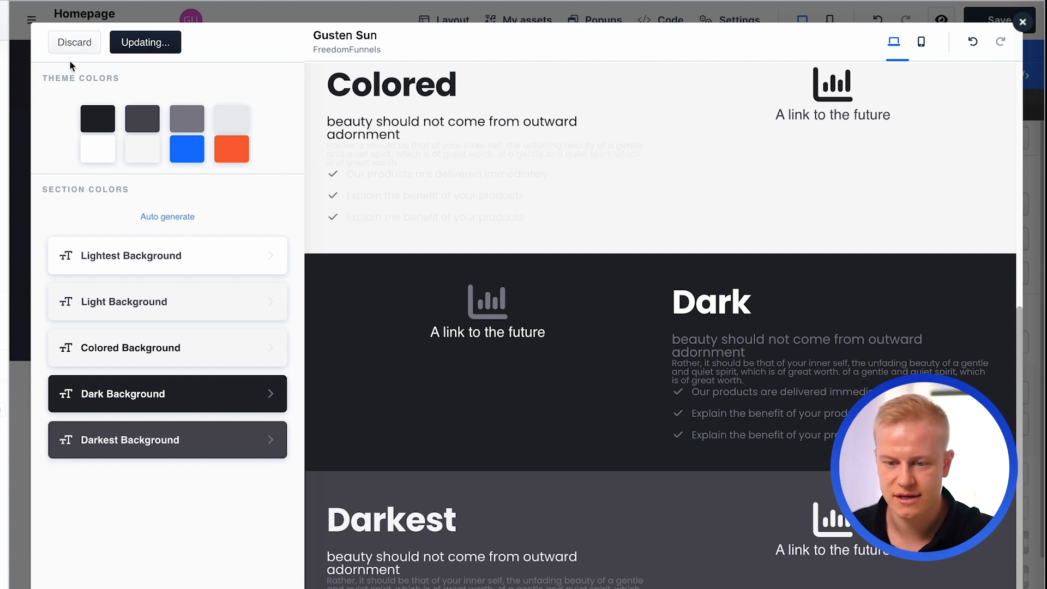
- Set the background of Button Style 1 to the blue theme color #1276ff
{"action": "left_click", "coordinate": [71, 43]}
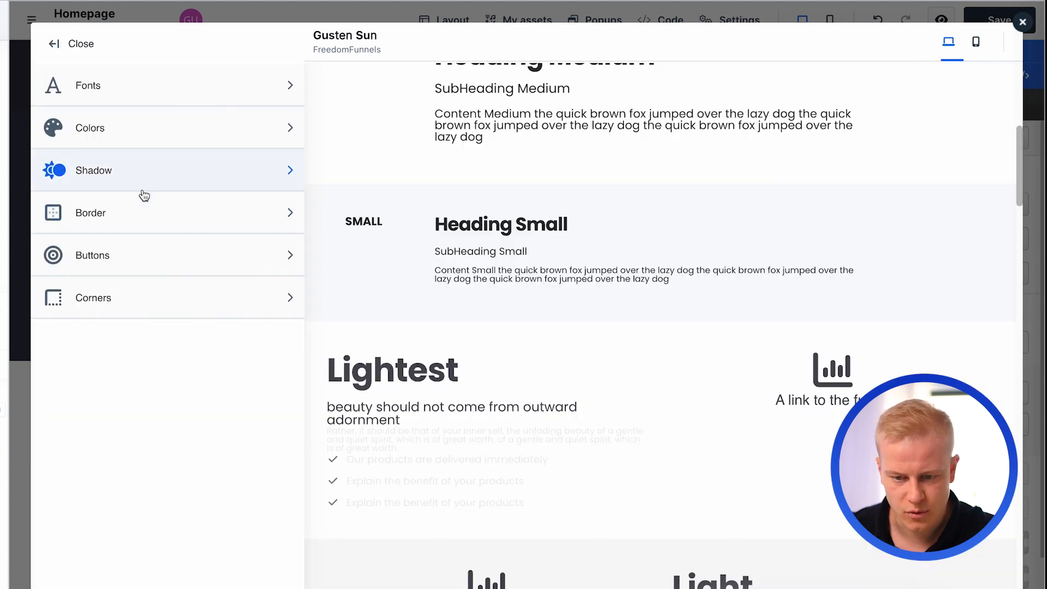
{"action": "left_click", "coordinate": [144, 254]}
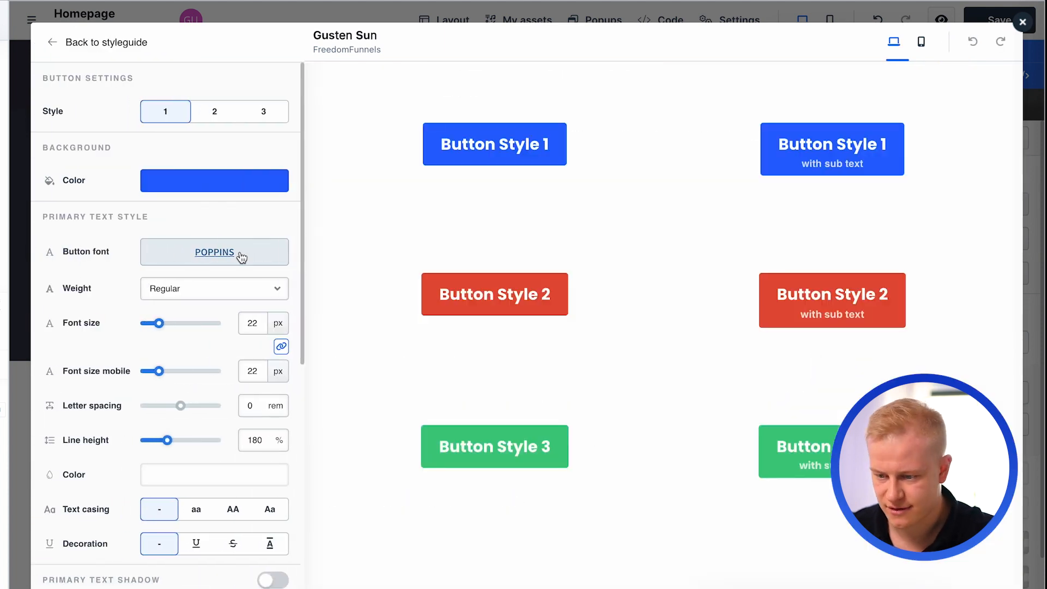
{"action": "left_click", "coordinate": [186, 189]}
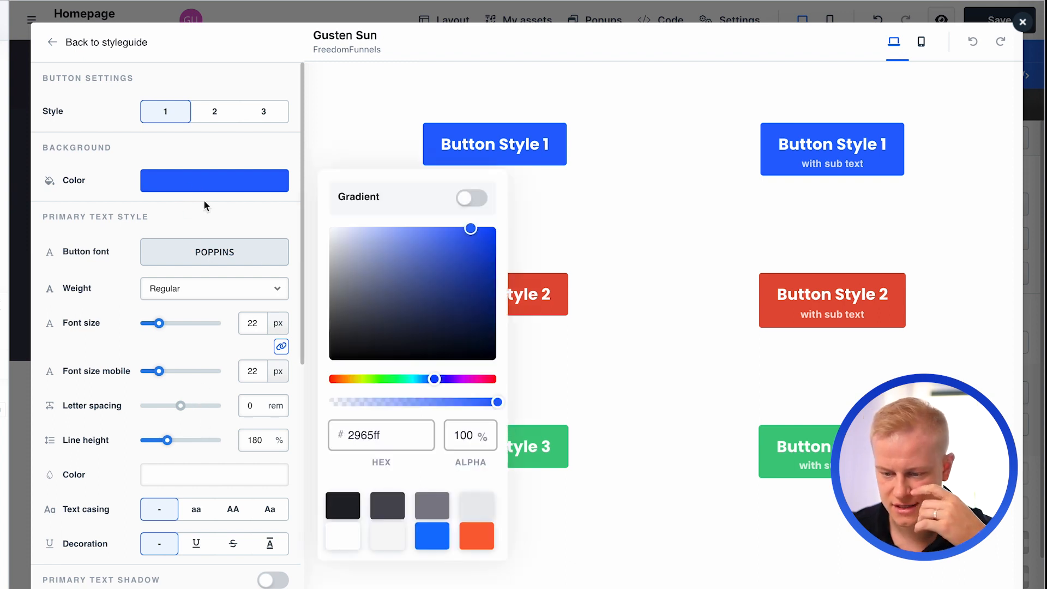
{"action": "left_click", "coordinate": [427, 539]}
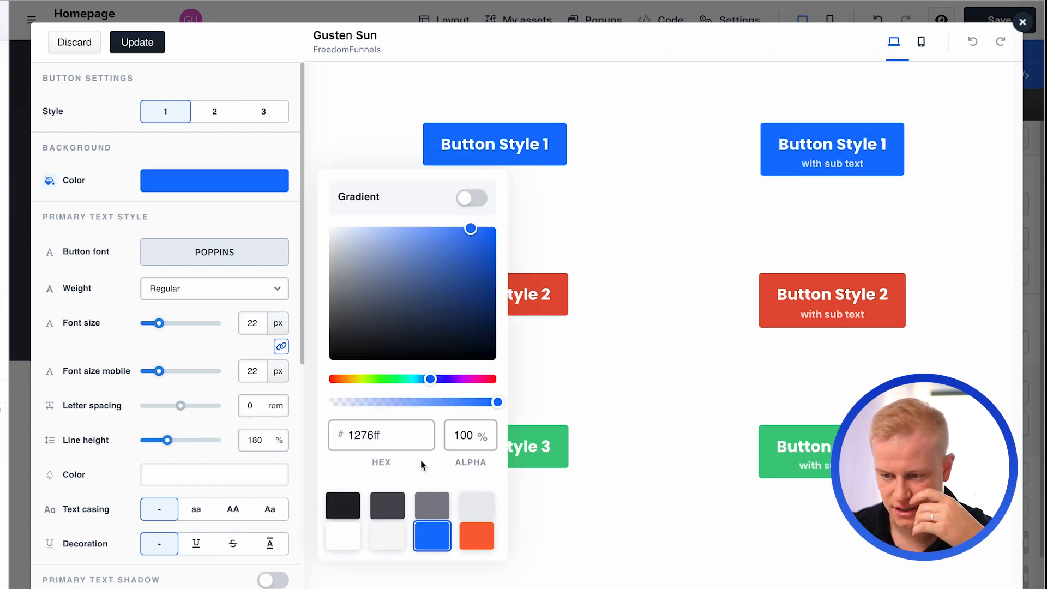
{"action": "left_click", "coordinate": [255, 209]}
- Set the background of Button Style 2 to the orange theme color #fa6437
{"action": "left_click", "coordinate": [214, 111]}
{"action": "left_click", "coordinate": [226, 189]}
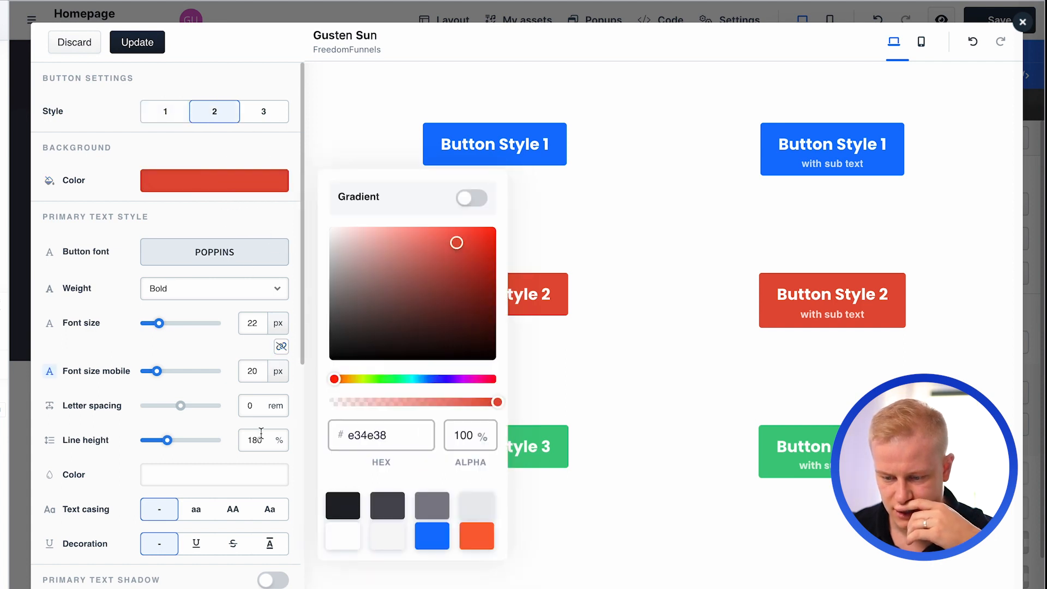
{"action": "left_click", "coordinate": [481, 533]}
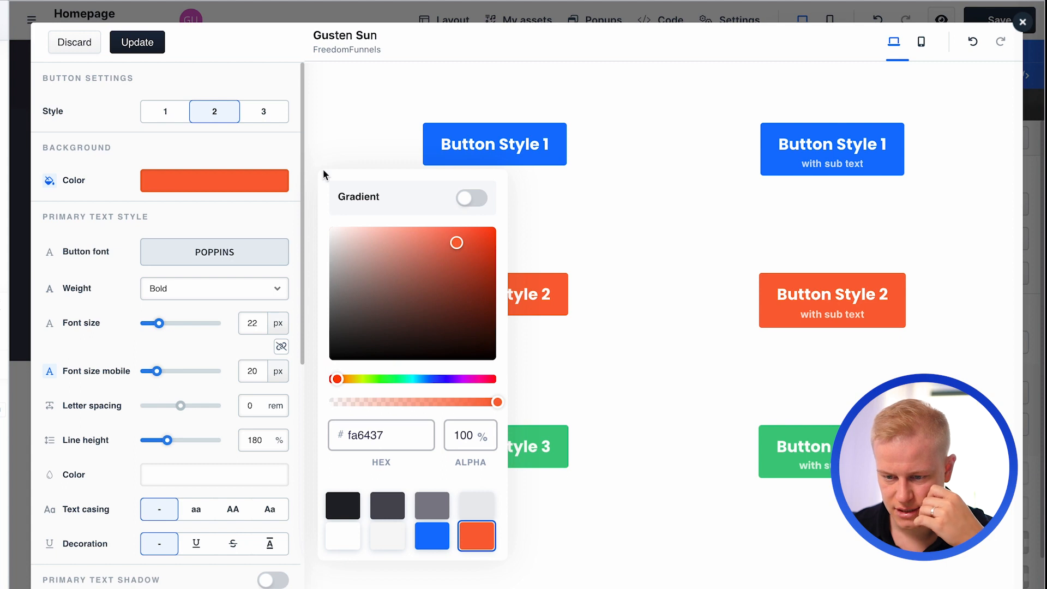
- Set the background of Button Style 3 to the more saturated green #23c86d
{"action": "left_click", "coordinate": [263, 112]}
{"action": "left_click", "coordinate": [275, 188]}
{"action": "left_click_drag", "start_coordinate": [444, 257], "coordinate": [468, 257]}
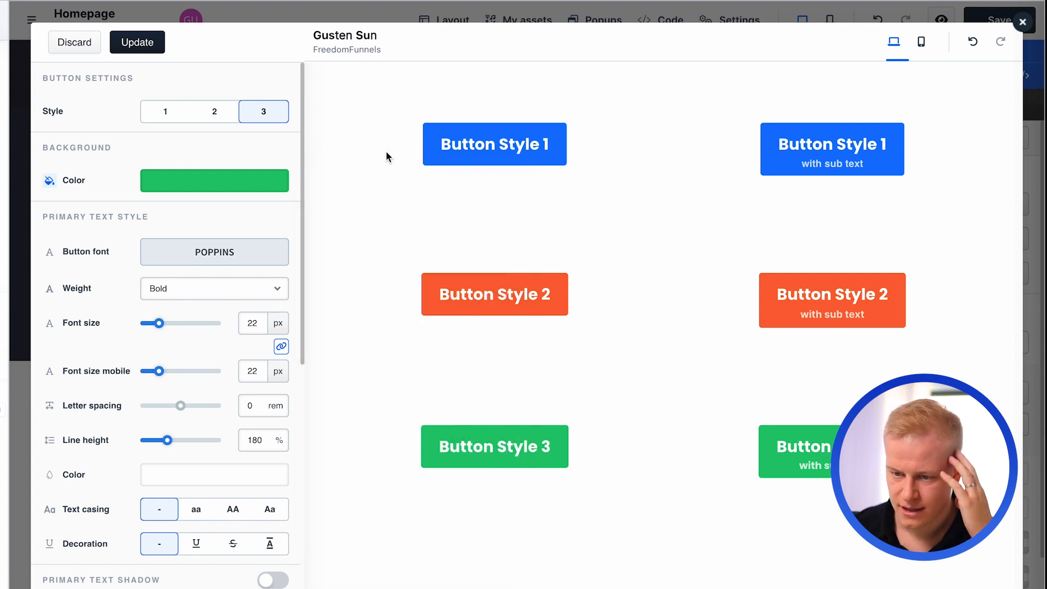
- Give Button Style 3 a vertical gradient starting from light green #95dda2 and save the button styles to the style guide
{"action": "left_click", "coordinate": [217, 183]}
{"action": "left_click", "coordinate": [467, 197]}
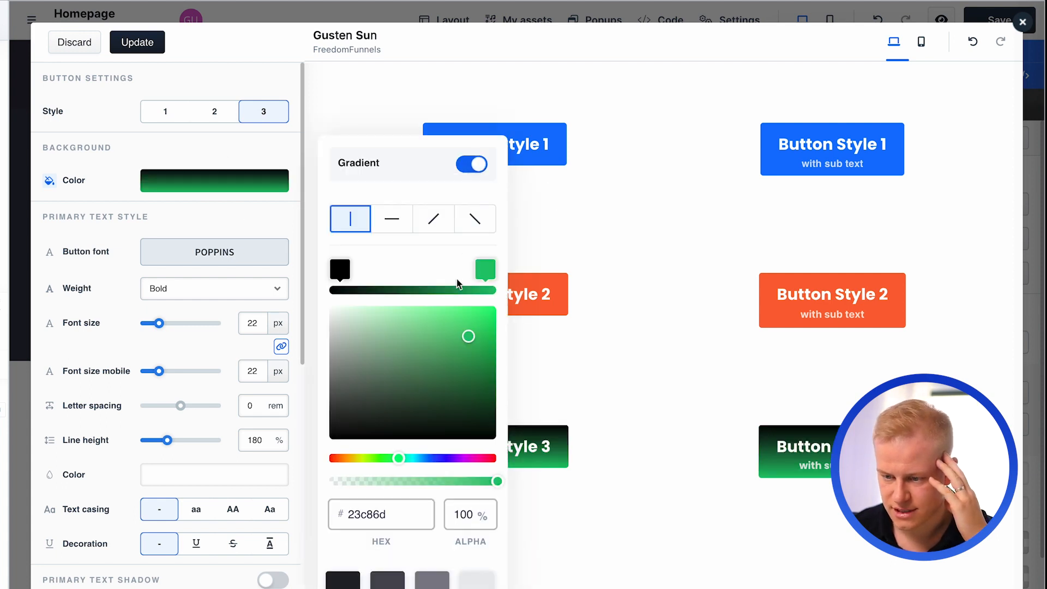
{"action": "left_click", "coordinate": [353, 269]}
{"action": "left_click_drag", "start_coordinate": [417, 455], "coordinate": [391, 458]}
{"action": "left_click_drag", "start_coordinate": [446, 342], "coordinate": [384, 324]}
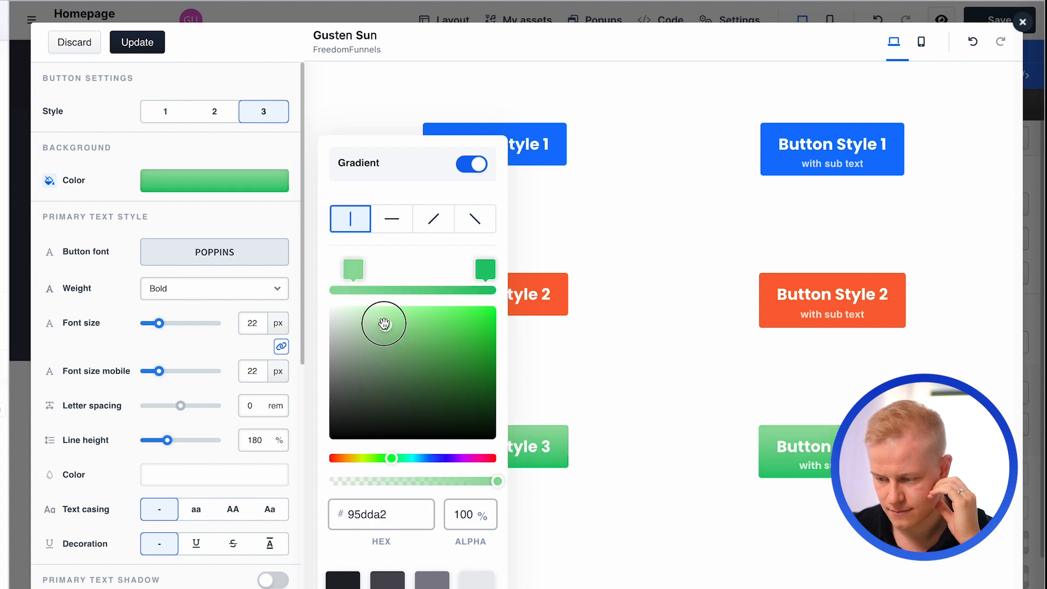
{"action": "left_click", "coordinate": [588, 324]}
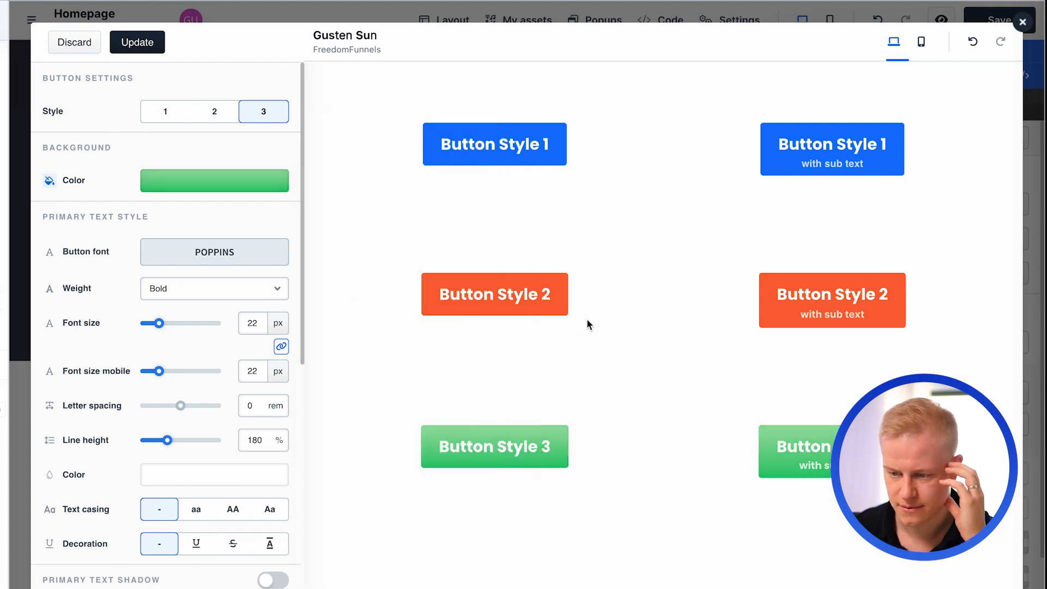
{"action": "left_click", "coordinate": [161, 38]}
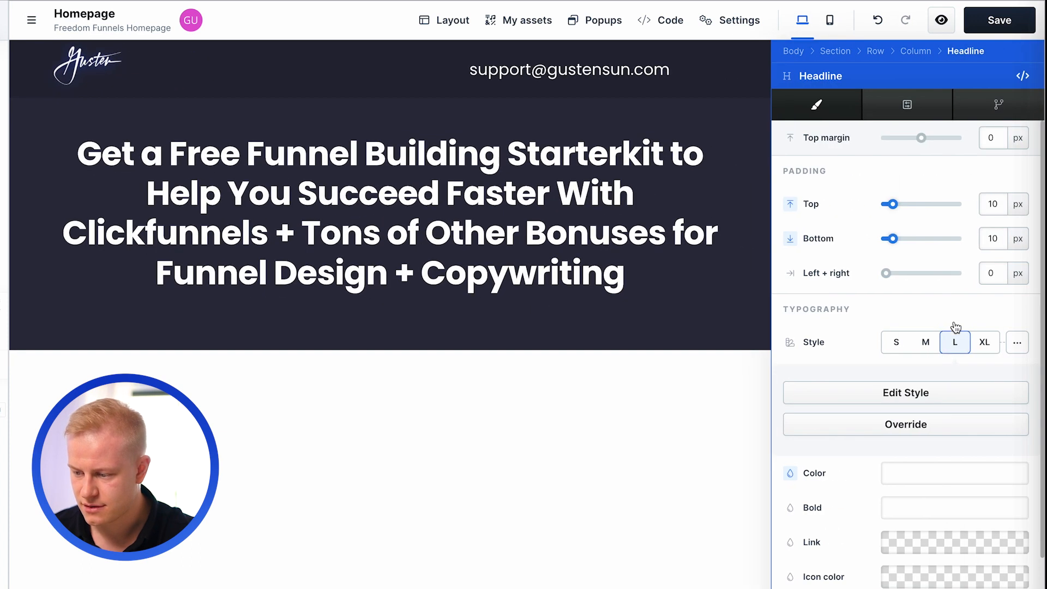
- Widen the headline's row to 1280 px and set the headline's typography style to L after trying M
{"action": "left_click", "coordinate": [927, 347]}
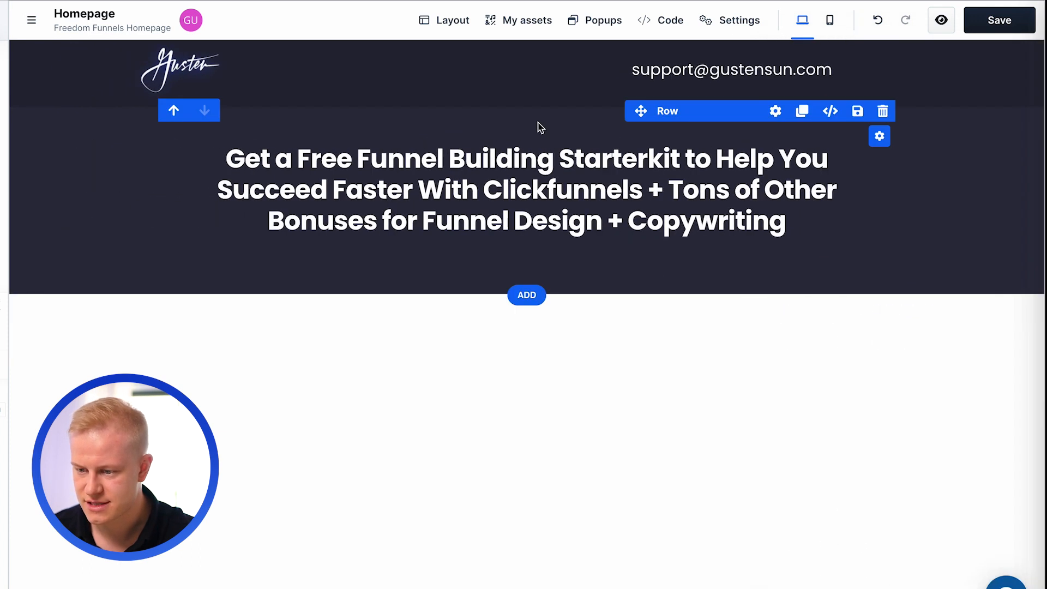
{"action": "left_click", "coordinate": [776, 109]}
{"action": "left_click", "coordinate": [1002, 205]}
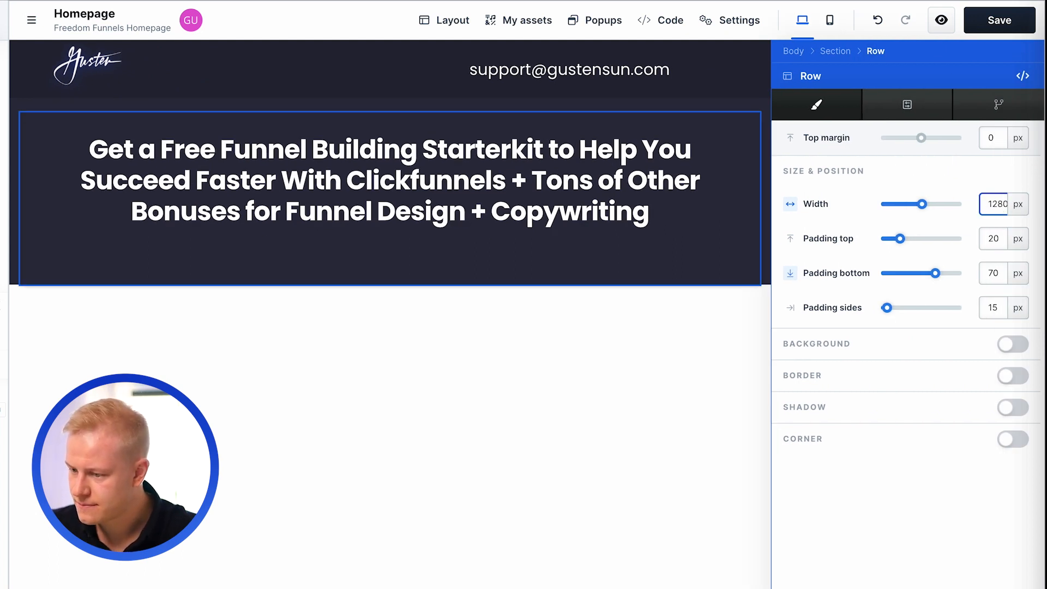
{"action": "left_click", "coordinate": [595, 268]}
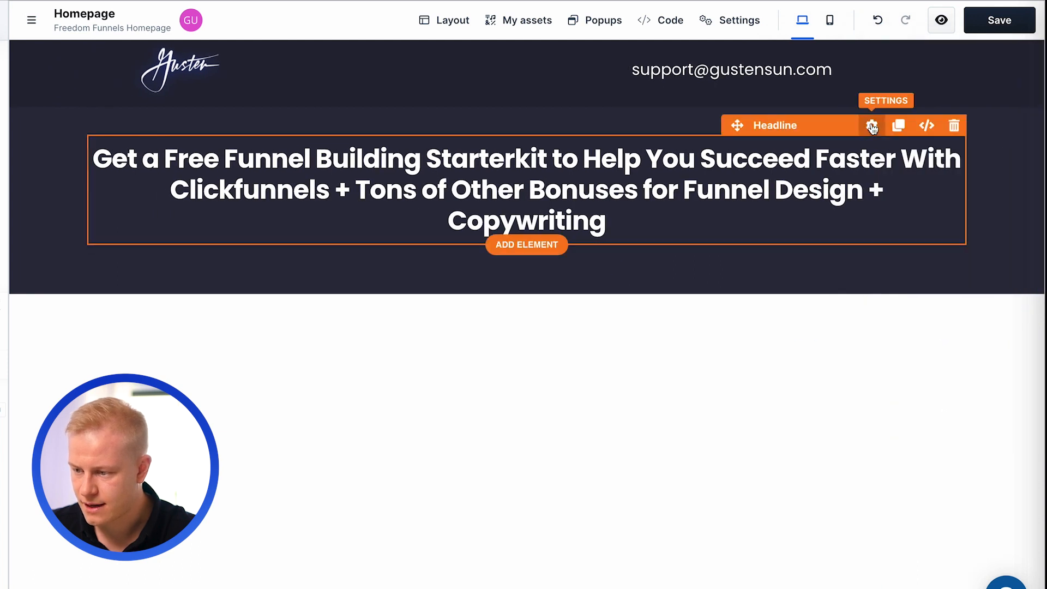
{"action": "left_click", "coordinate": [872, 127]}
{"action": "left_click", "coordinate": [958, 344]}
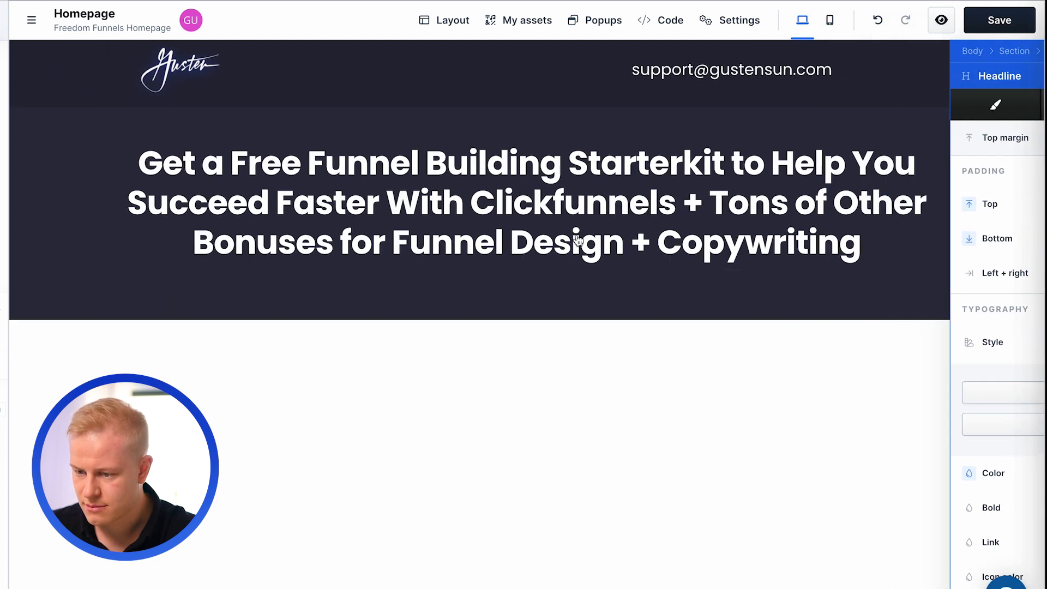
- Add a Video element directly below the headline
{"action": "left_click", "coordinate": [526, 272]}
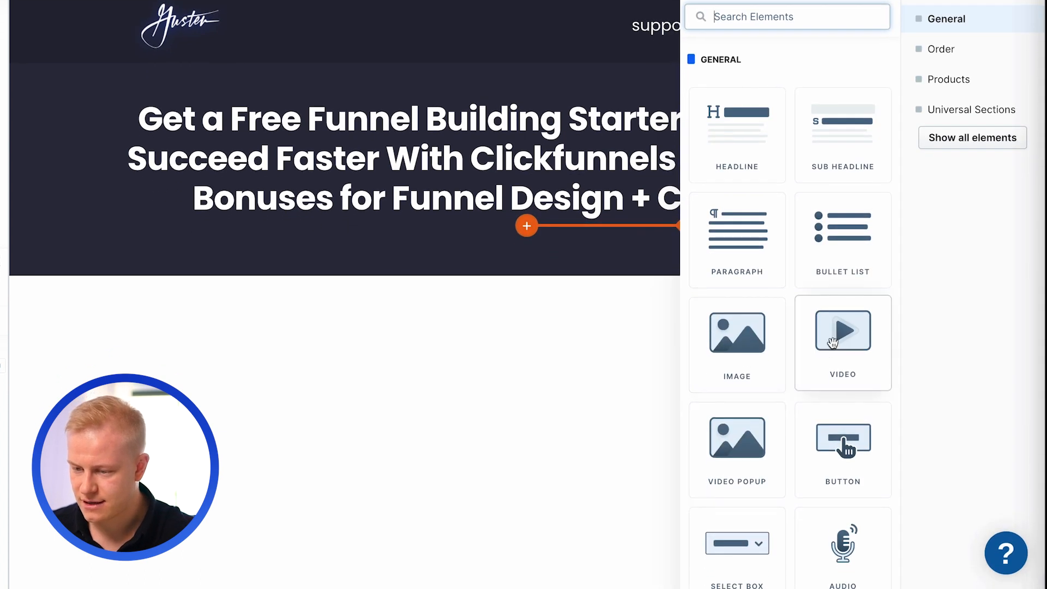
{"action": "left_click", "coordinate": [832, 342]}
{"action": "scroll", "coordinate": [654, 311], "scroll_direction": "down", "scroll_amount": 4}
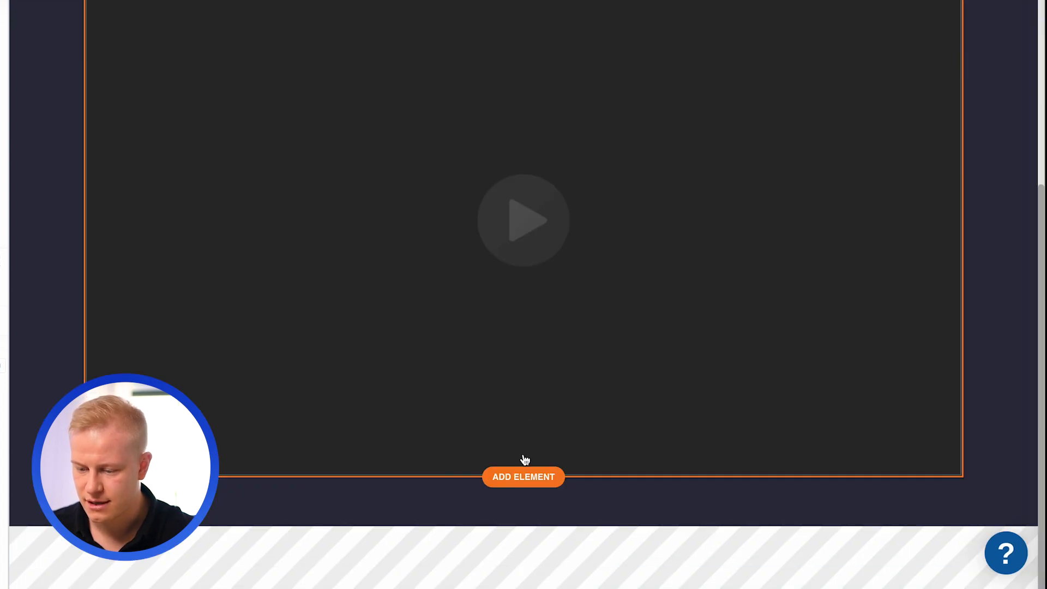
- Add a Button element below the video and apply button style 2 after comparing it with style 3
{"action": "left_click", "coordinate": [524, 471]}
{"action": "left_click", "coordinate": [643, 419]}
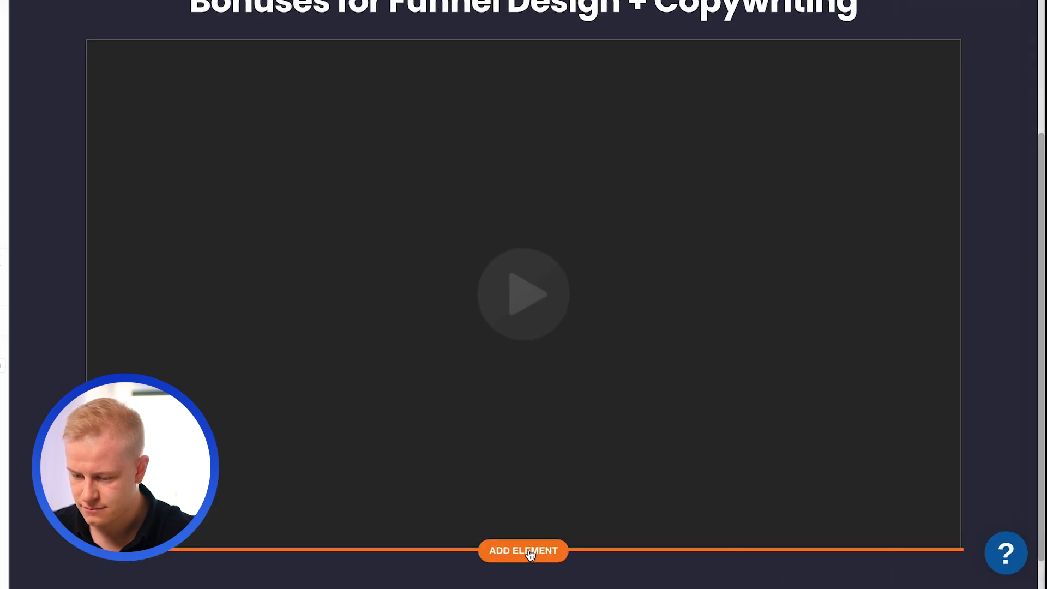
{"action": "left_click", "coordinate": [529, 551]}
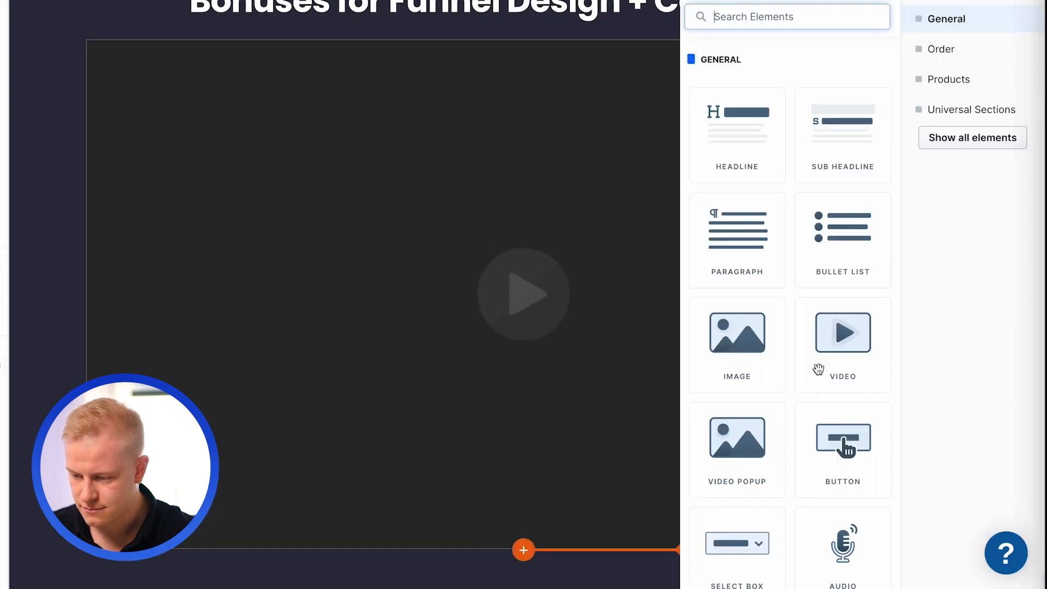
{"action": "left_click", "coordinate": [820, 452]}
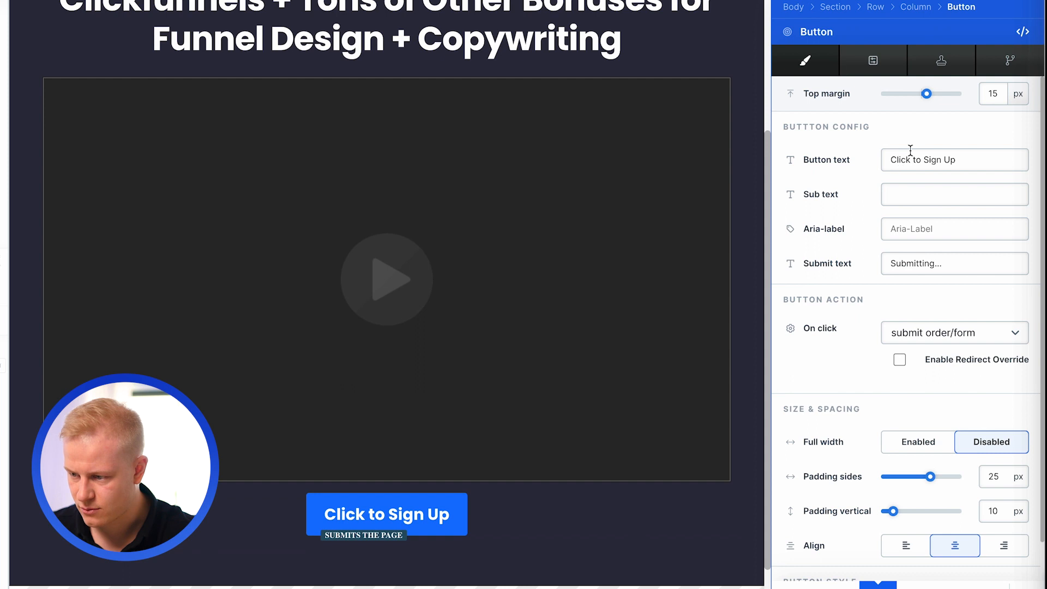
{"action": "scroll", "coordinate": [886, 247], "scroll_direction": "down", "scroll_amount": 4}
{"action": "left_click", "coordinate": [948, 399]}
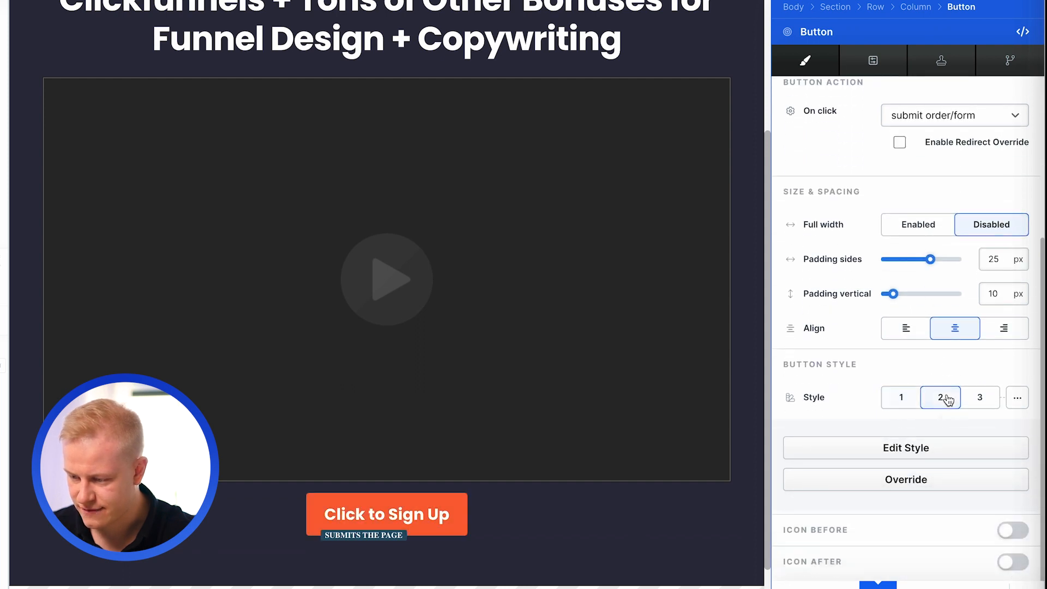
{"action": "left_click", "coordinate": [980, 399]}
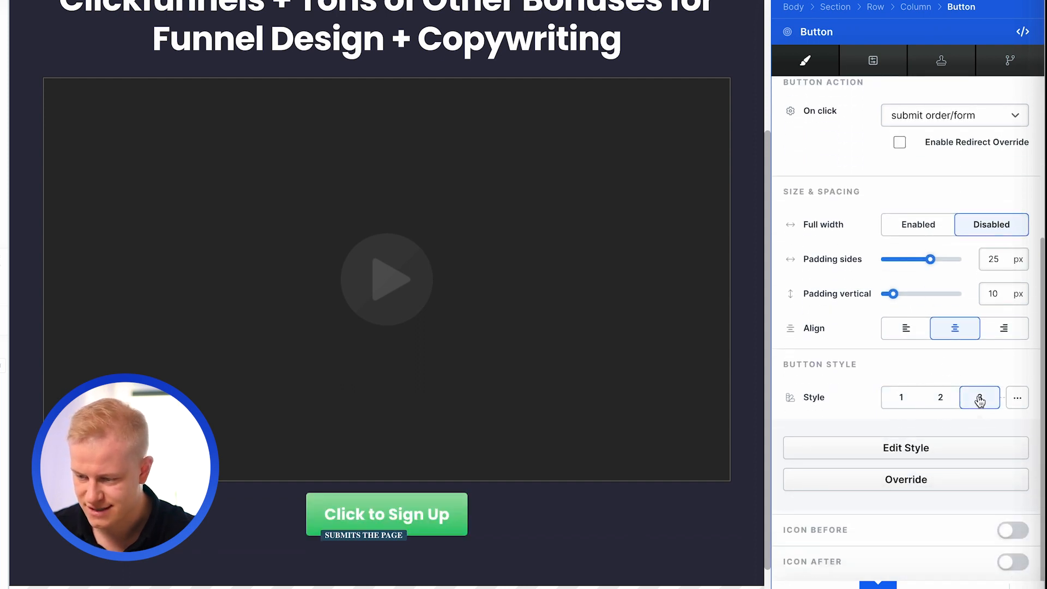
{"action": "left_click", "coordinate": [935, 397]}
- Set the button text to "Yes, Give Me a 30 Day Free CF Trial + Your Bonuses"
{"action": "scroll", "coordinate": [947, 141], "scroll_direction": "up", "scroll_amount": 4}
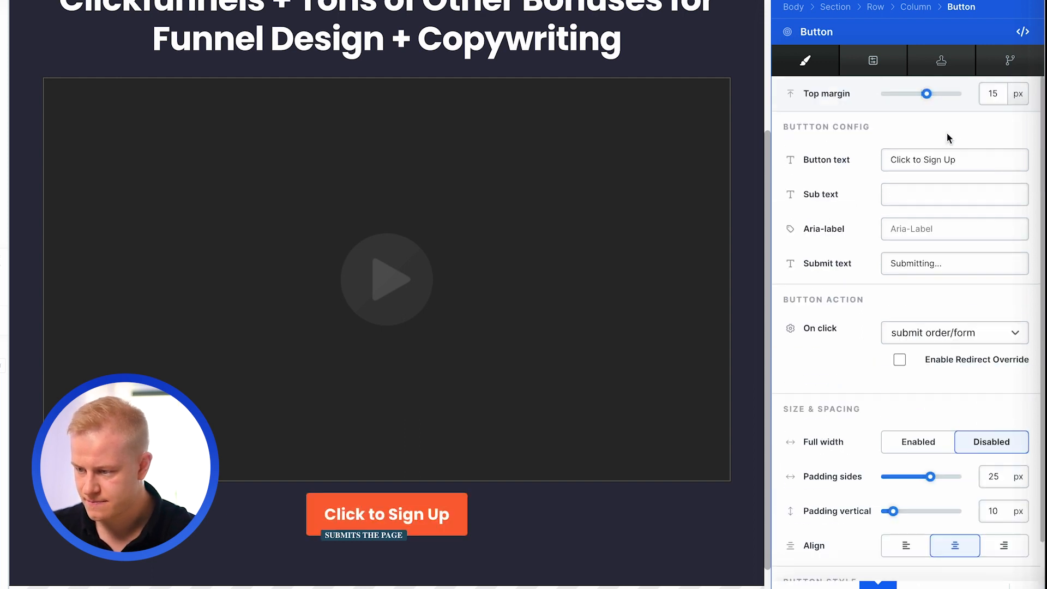
{"action": "triple_click", "coordinate": [927, 160]}
{"action": "type", "text": "Yes"}
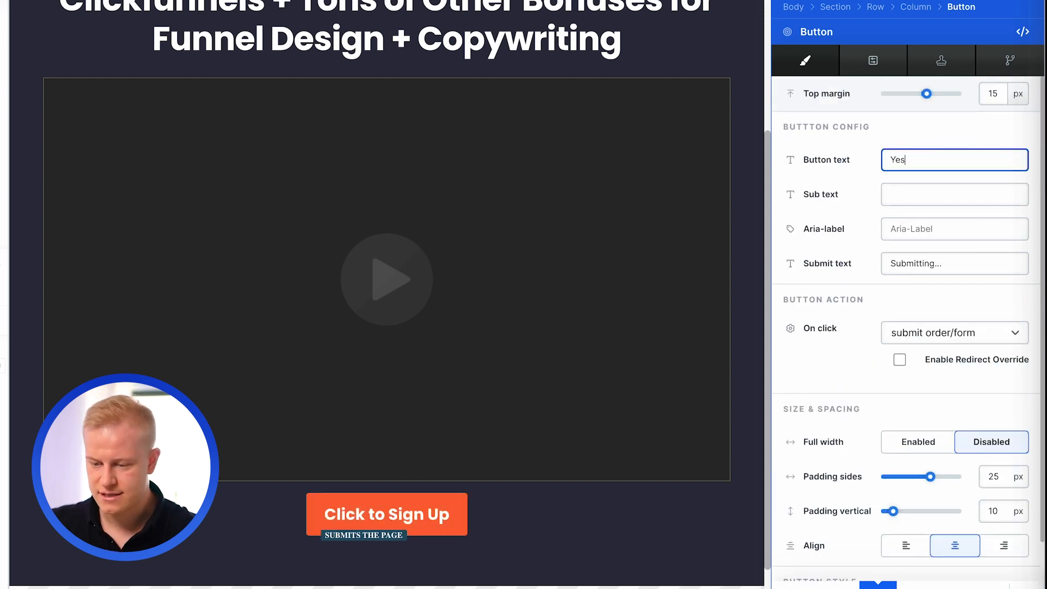
{"action": "type", "text": ", Give Me a "}
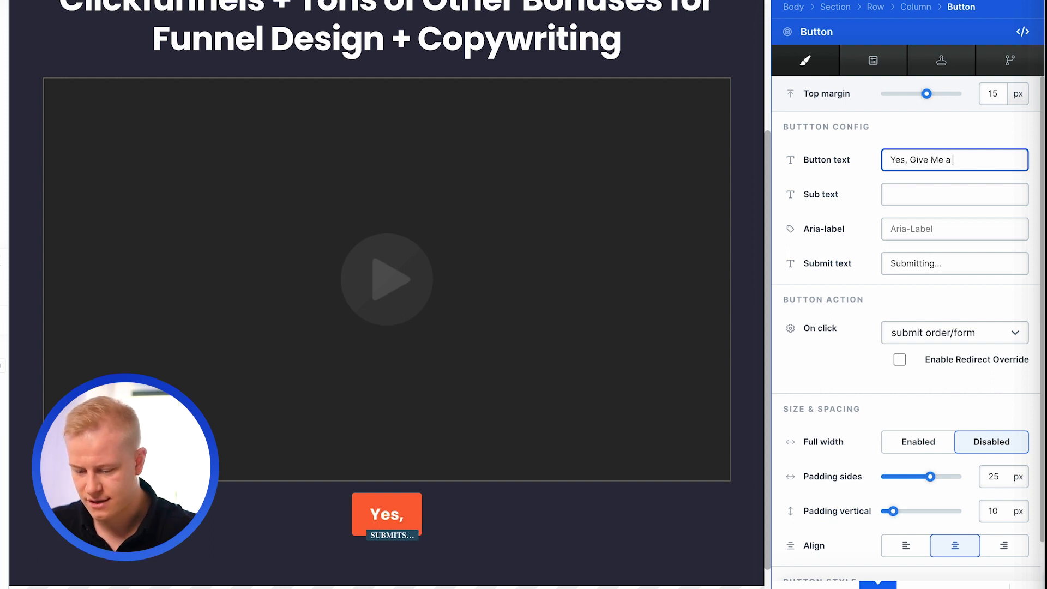
{"action": "type", "text": "30 Day Free C"}
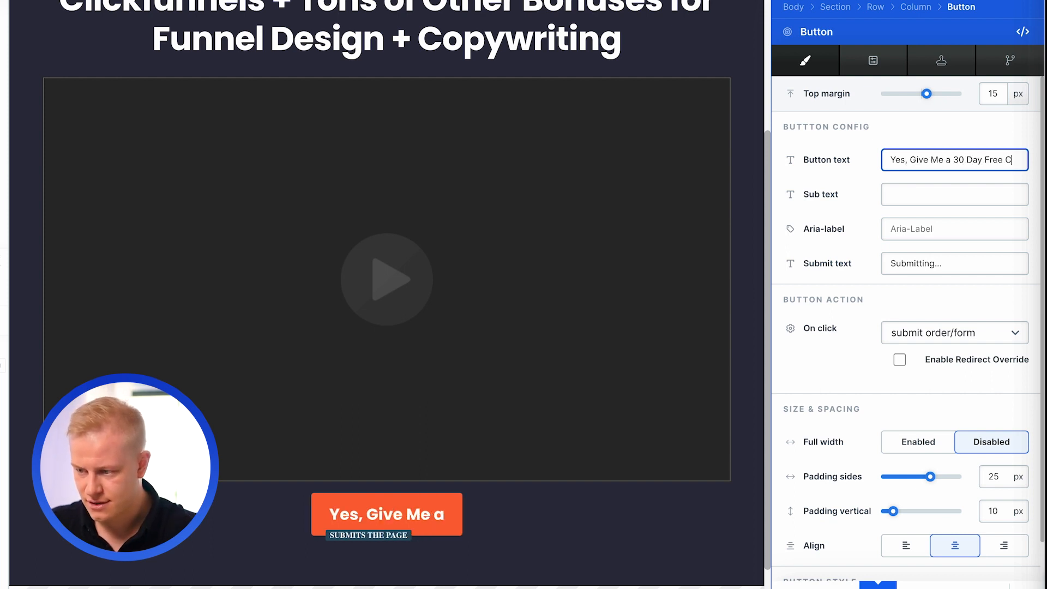
{"action": "type", "text": "F Trial"}
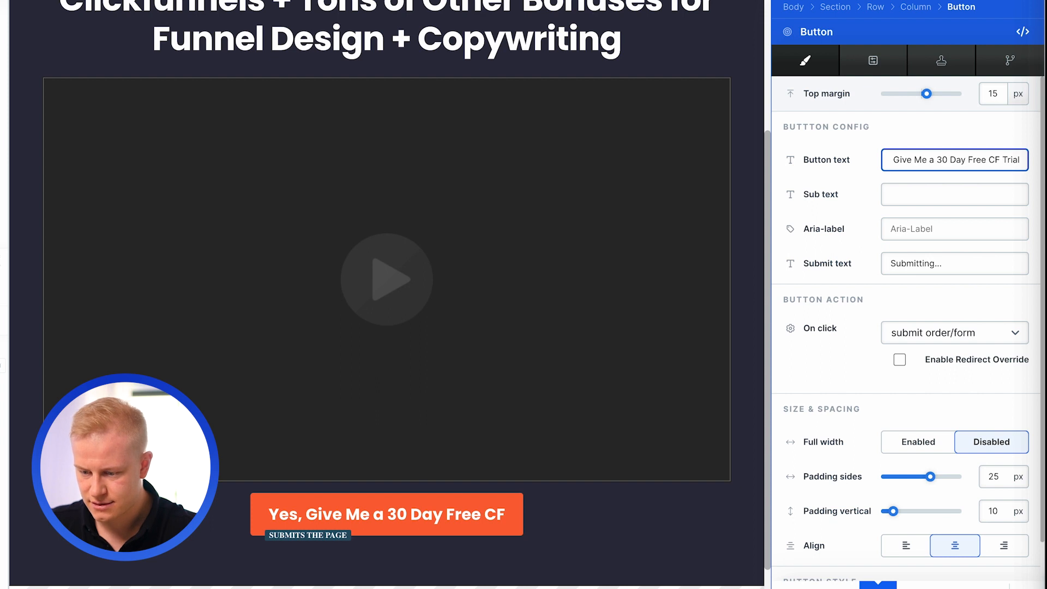
{"action": "type", "text": " +"}
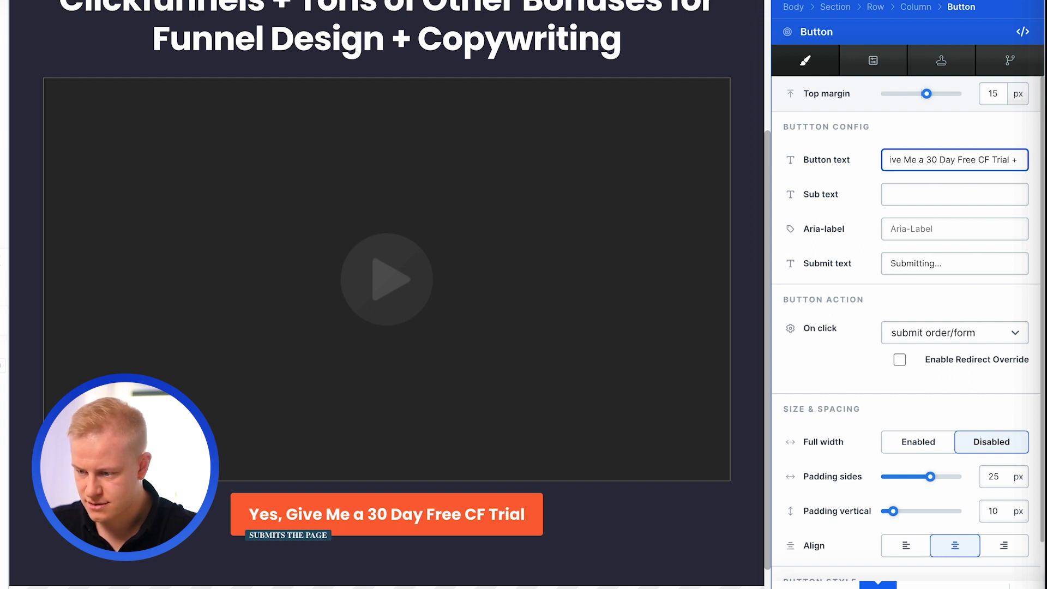
{"action": "type", "text": " Your Bonuses"}
- Set the button's sub text to "Click here to register and try it out - Cancel anytime!"
{"action": "key", "text": "Tab"}
{"action": "type", "text": "Ci"}
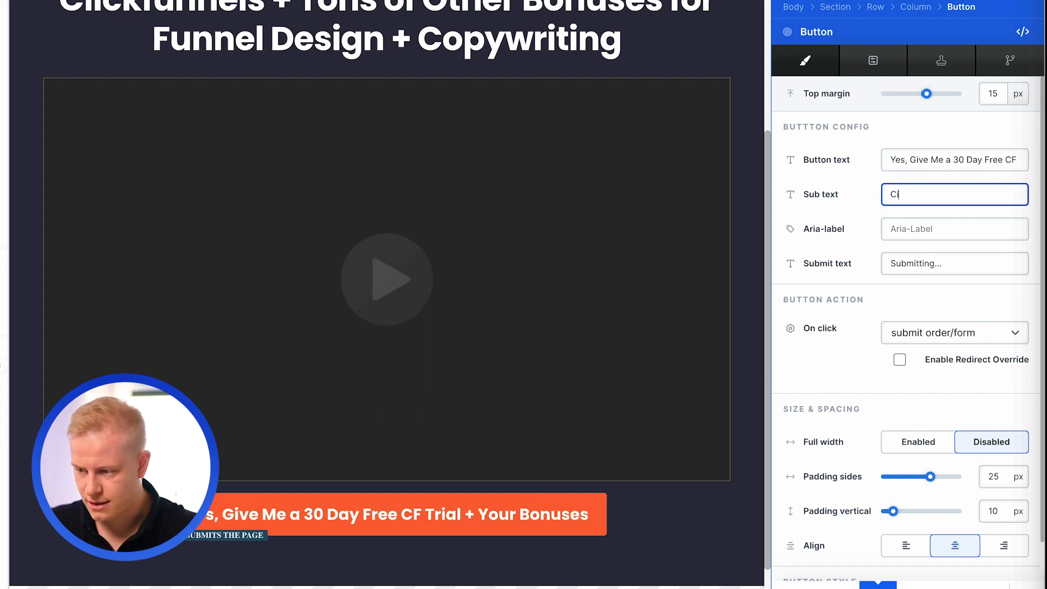
{"action": "type", "text": "ick here to register and"}
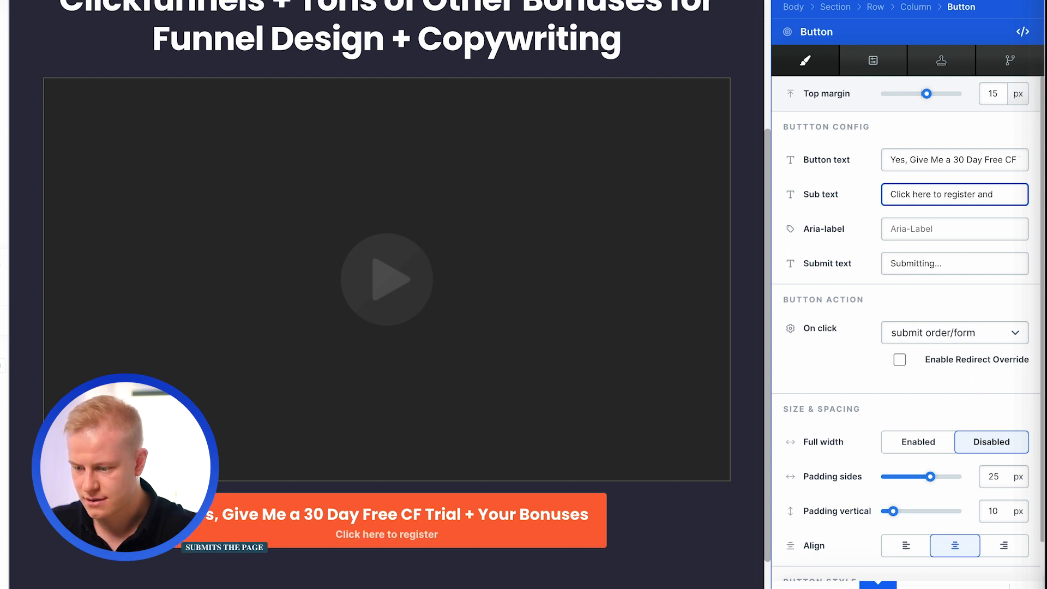
{"action": "type", "text": " try it out - cancel anytime!"}
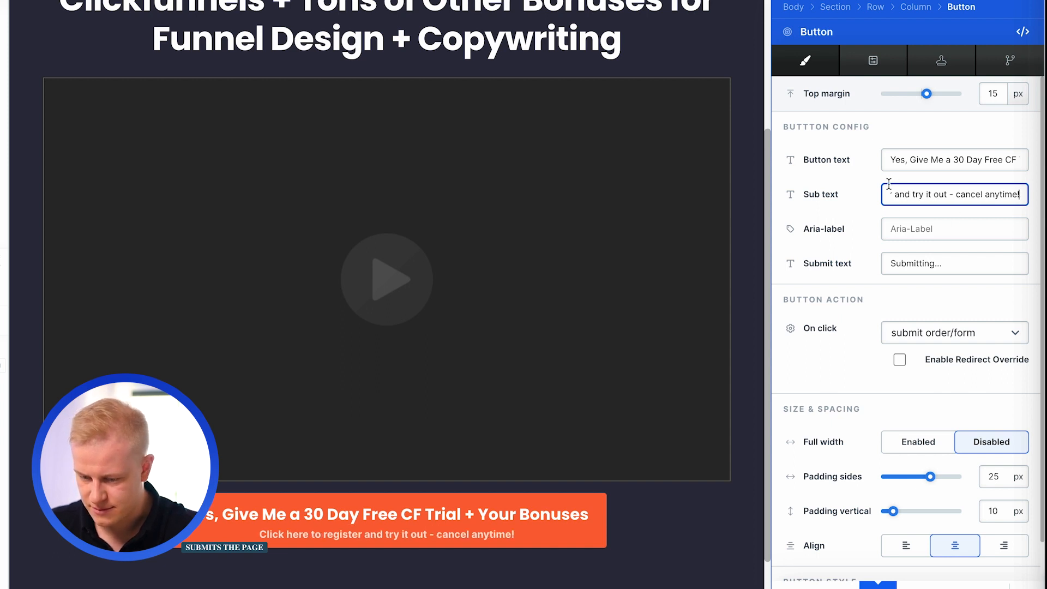
- Insert "2.0" after "CF" in the button text
{"action": "left_click", "coordinate": [1015, 155]}
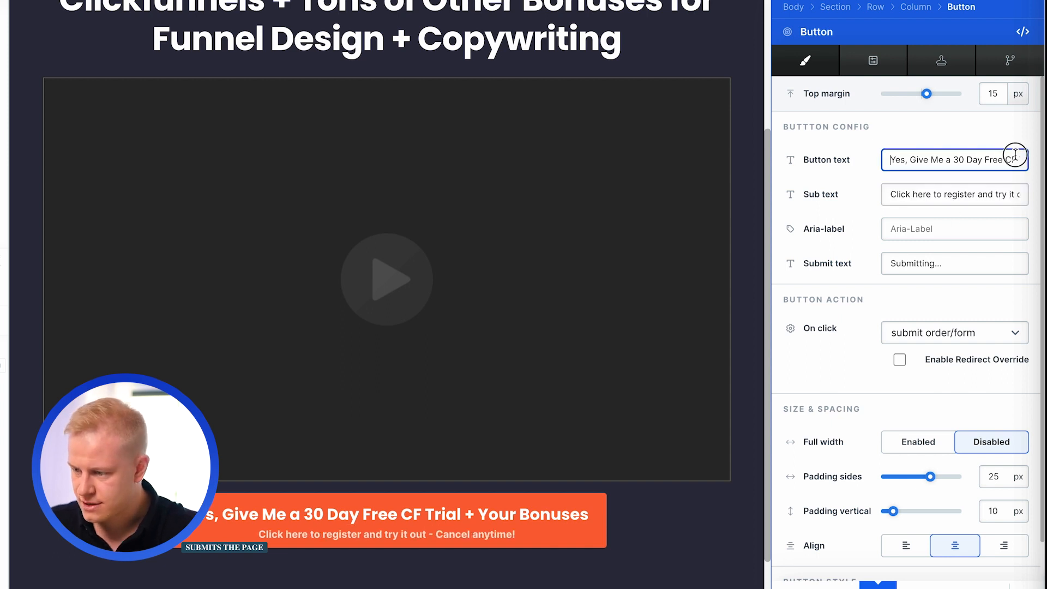
{"action": "type", "text": "2.0"}
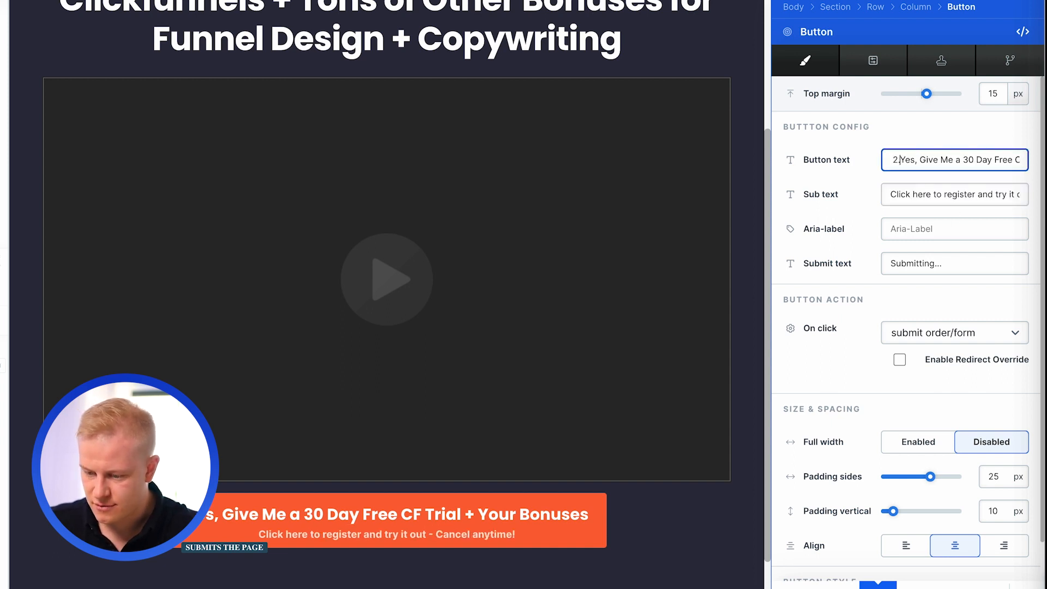
{"action": "key", "text": "BackSpace"}
{"action": "key", "text": "BackSpace"}
{"action": "key", "text": "BackSpace"}
{"action": "left_click", "coordinate": [1014, 159]}
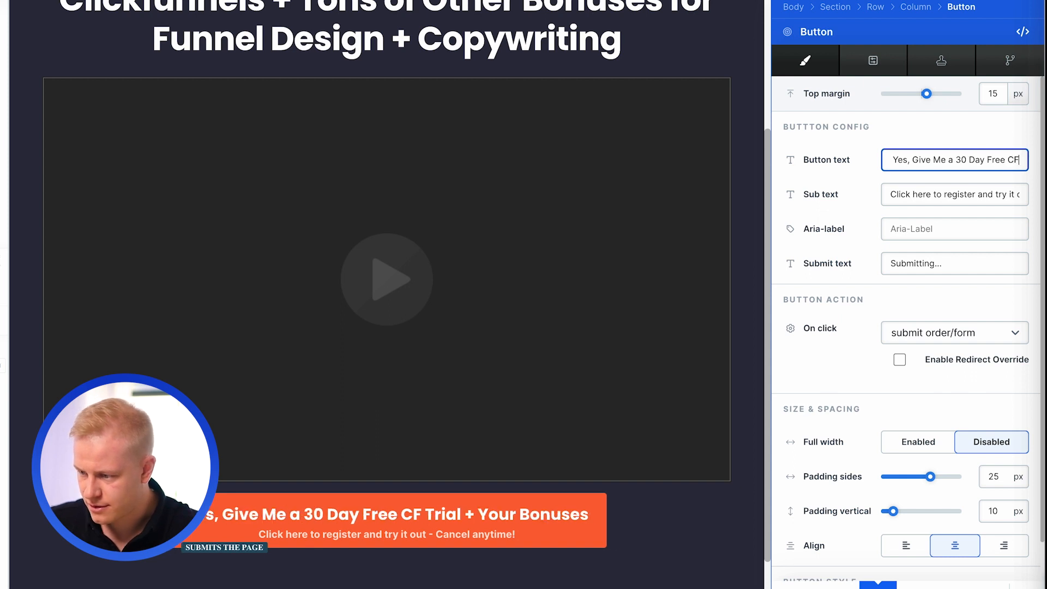
{"action": "type", "text": "2.0"}
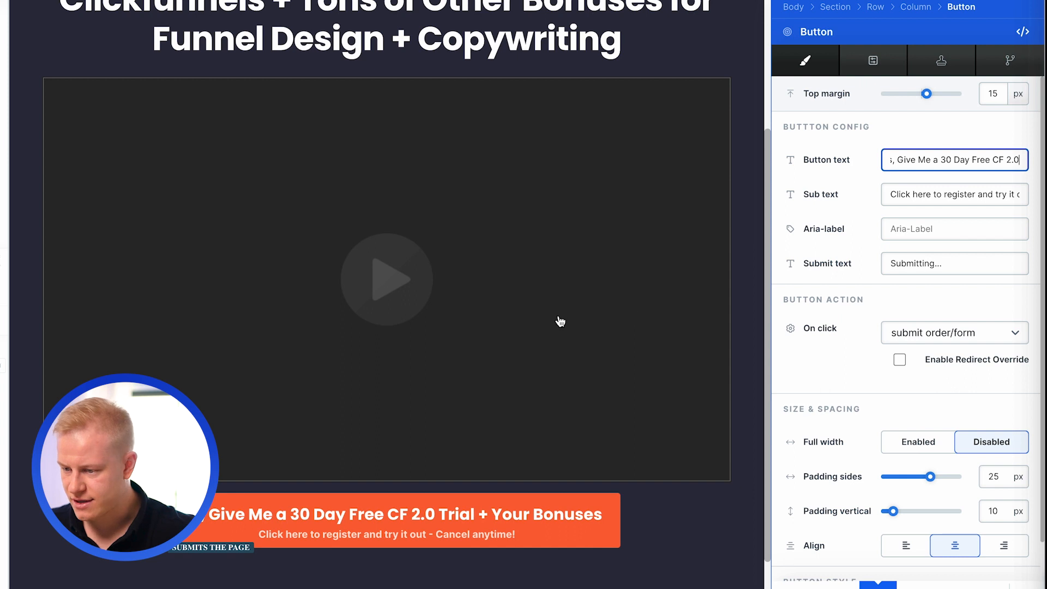
- Set the button's on-click action to "go to..." with a custom URL
{"action": "left_click", "coordinate": [938, 333]}
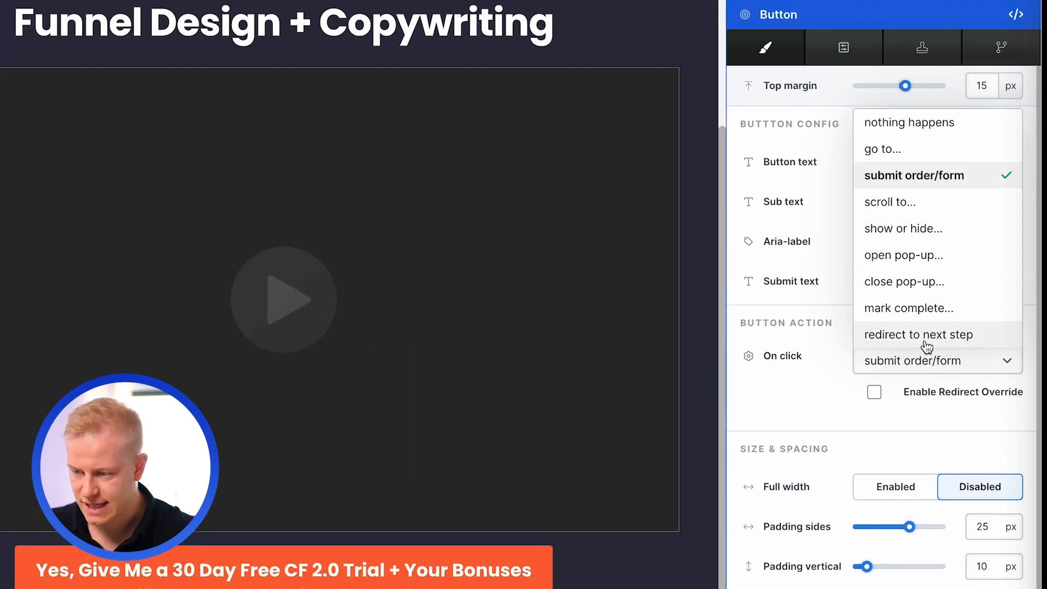
{"action": "left_click", "coordinate": [911, 149]}
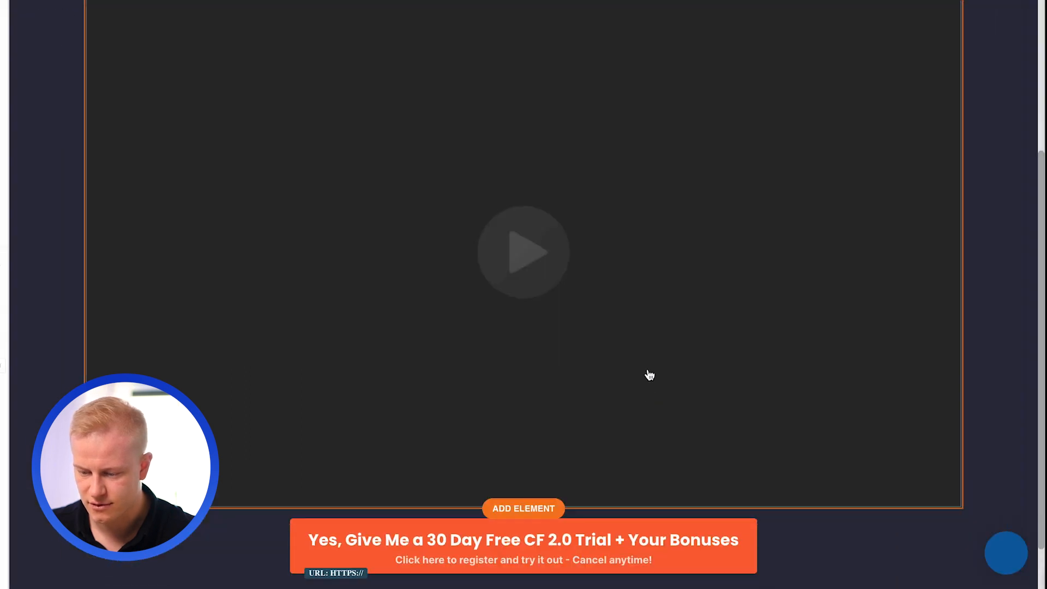
{"action": "scroll", "coordinate": [649, 374], "scroll_direction": "down", "scroll_amount": 2}
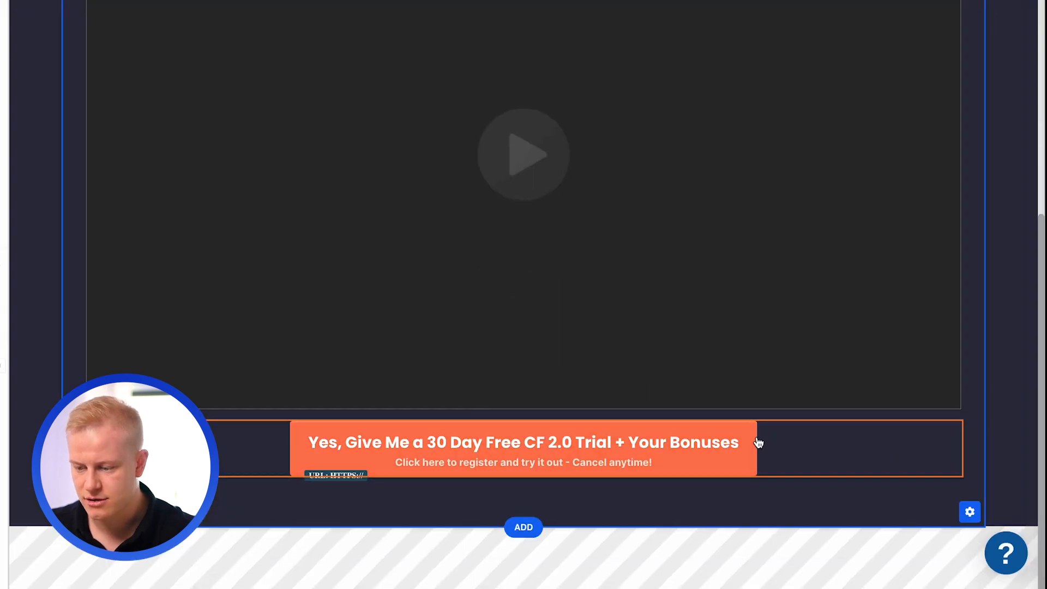
{"action": "scroll", "coordinate": [759, 443], "scroll_direction": "up", "scroll_amount": 6}
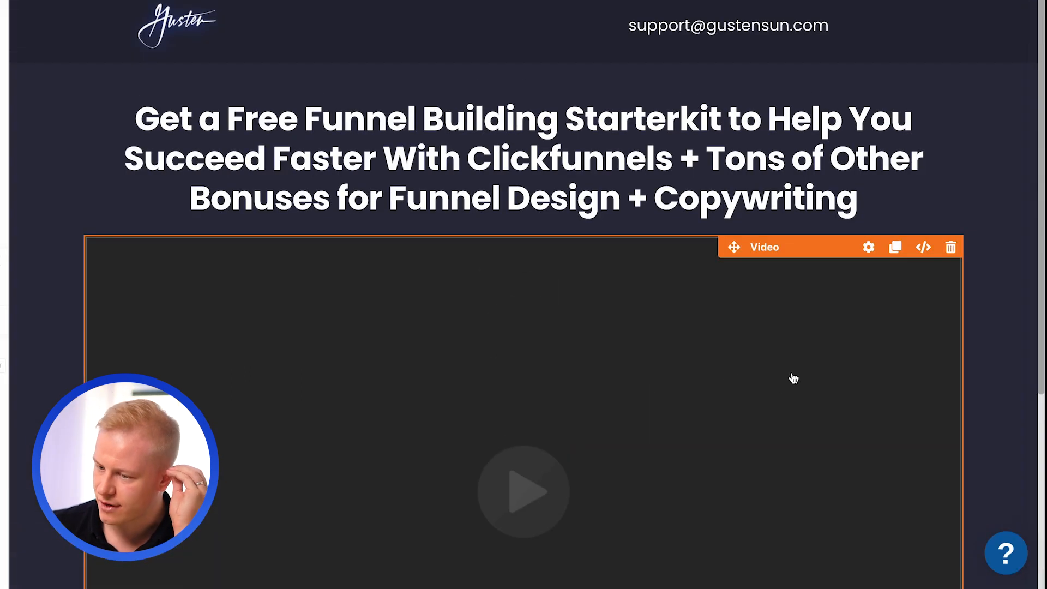
{"action": "scroll", "coordinate": [793, 379], "scroll_direction": "down", "scroll_amount": 6}
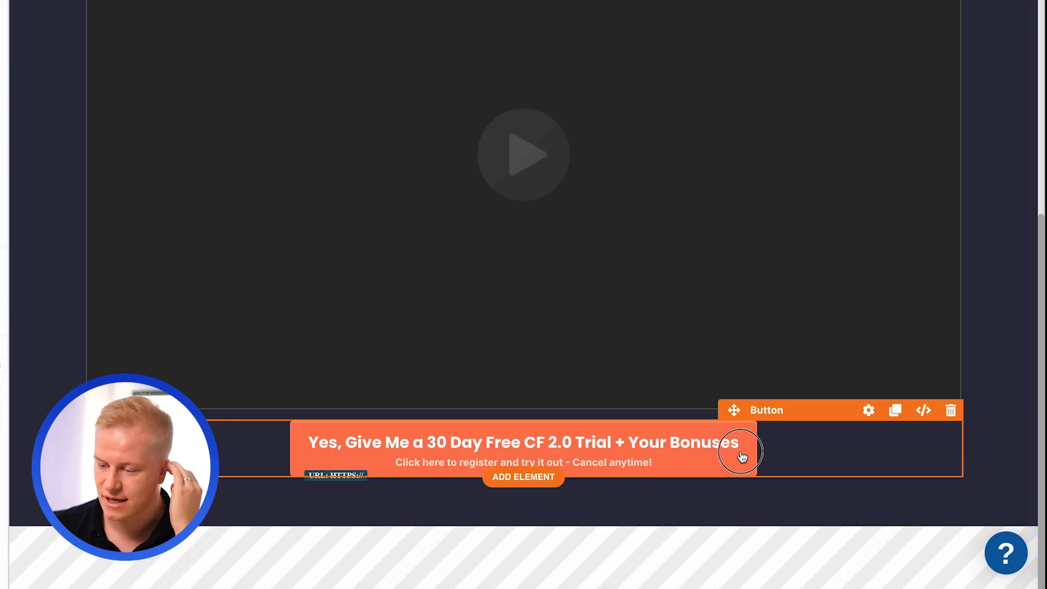
- Override button style 2 on the call-to-action button below the video
{"action": "left_click", "coordinate": [742, 456]}
{"action": "scroll", "coordinate": [867, 426], "scroll_direction": "down", "scroll_amount": 5}
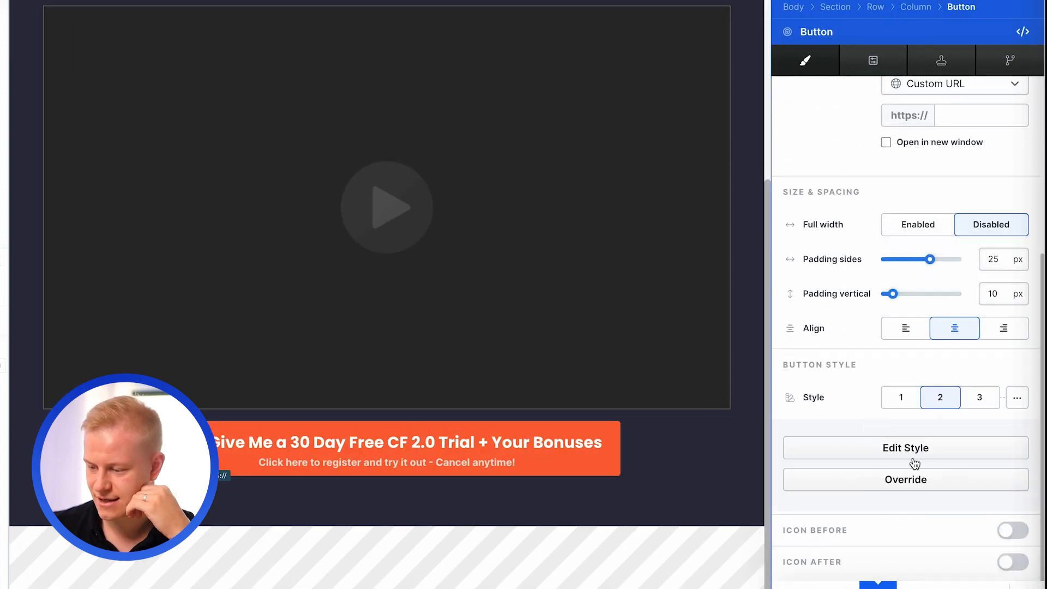
{"action": "scroll", "coordinate": [932, 465], "scroll_direction": "down", "scroll_amount": 5}
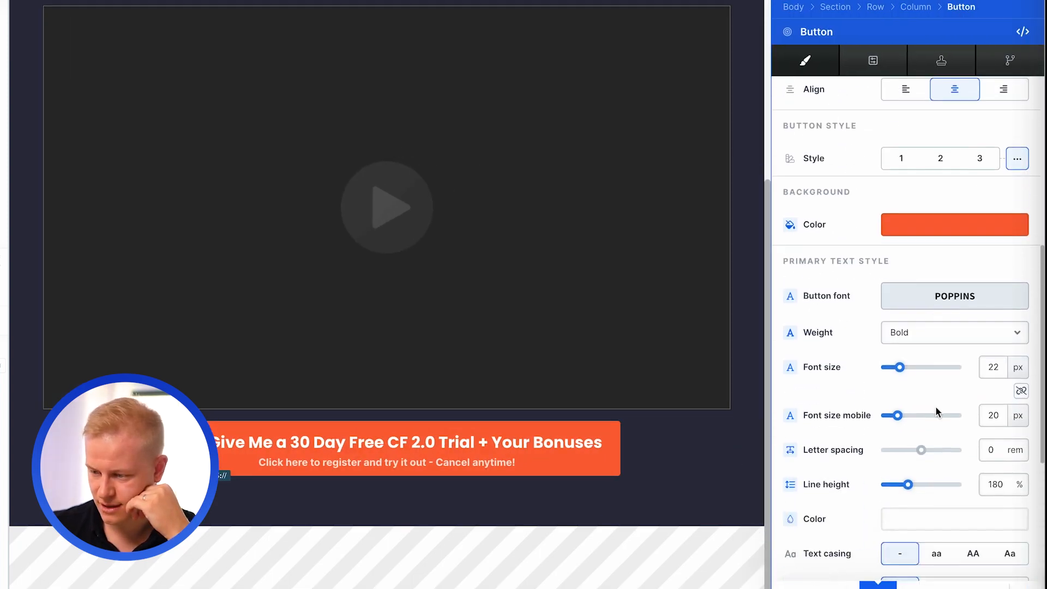
- Give the button background a vertical gradient from red #ff5353 to orange-red
{"action": "left_click", "coordinate": [904, 229]}
{"action": "left_click", "coordinate": [843, 248]}
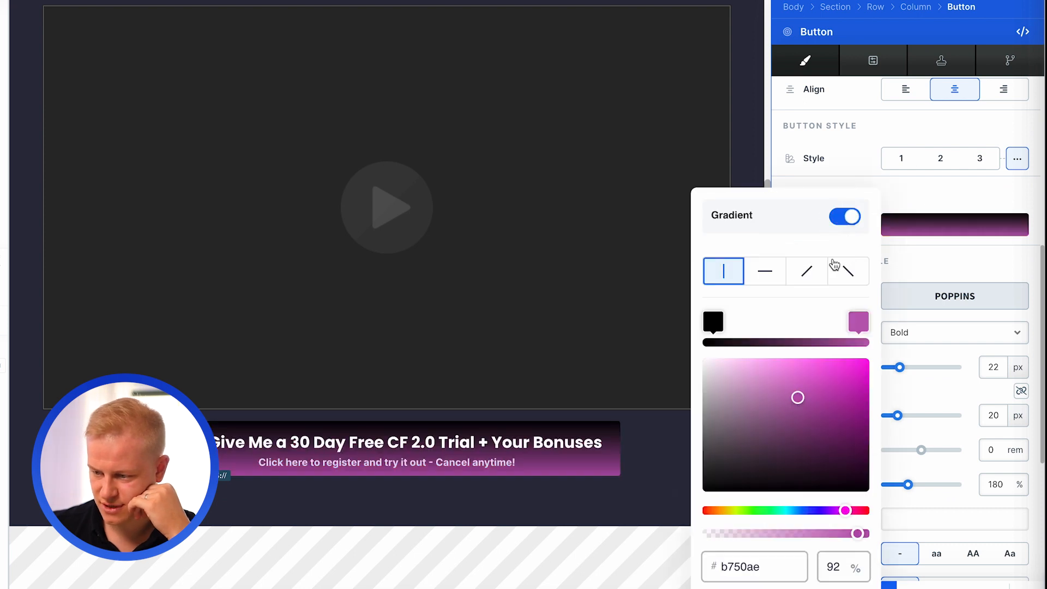
{"action": "left_click", "coordinate": [852, 325]}
{"action": "left_click", "coordinate": [705, 510]}
{"action": "mouse_move", "coordinate": [837, 376]}
{"action": "left_mouse_down"}
{"action": "mouse_move", "coordinate": [863, 355]}
{"action": "mouse_move", "coordinate": [830, 356]}
{"action": "mouse_move", "coordinate": [787, 381]}
{"action": "mouse_move", "coordinate": [815, 344]}
{"action": "left_mouse_up"}
{"action": "left_click", "coordinate": [710, 325]}
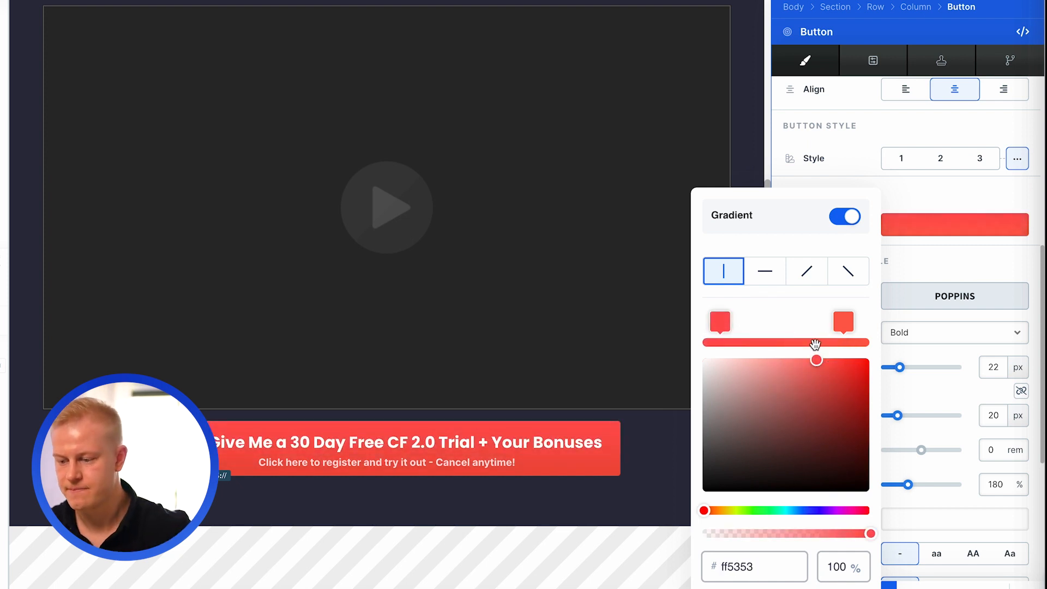
{"action": "left_click", "coordinate": [854, 163]}
- Set the button's primary text to a 215% line height and all-uppercase casing
{"action": "scroll", "coordinate": [884, 289], "scroll_direction": "down", "scroll_amount": 2}
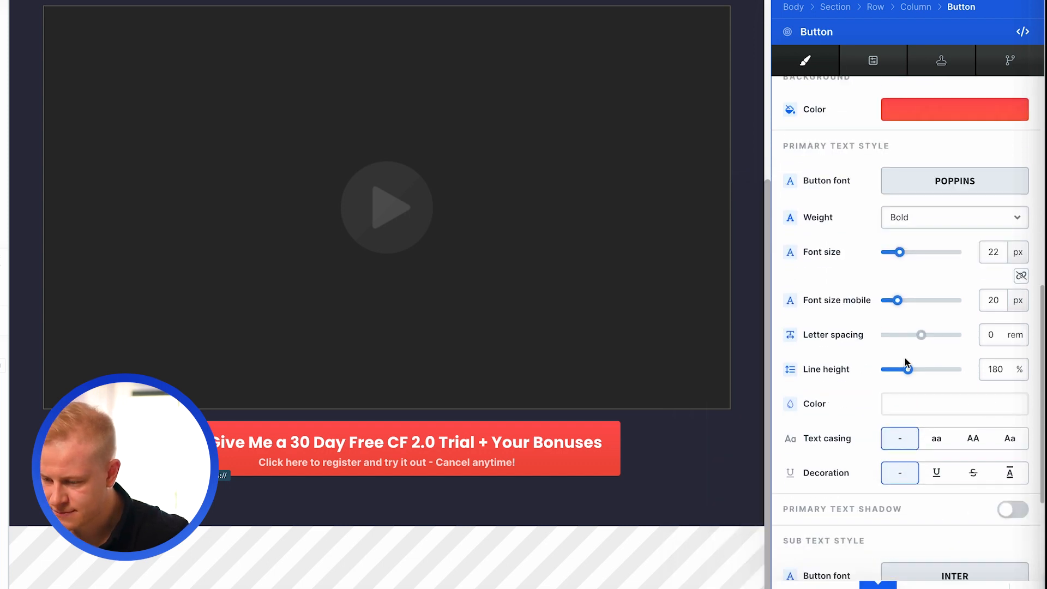
{"action": "left_click_drag", "start_coordinate": [909, 371], "coordinate": [916, 373]}
{"action": "scroll", "coordinate": [842, 403], "scroll_direction": "down", "scroll_amount": 3}
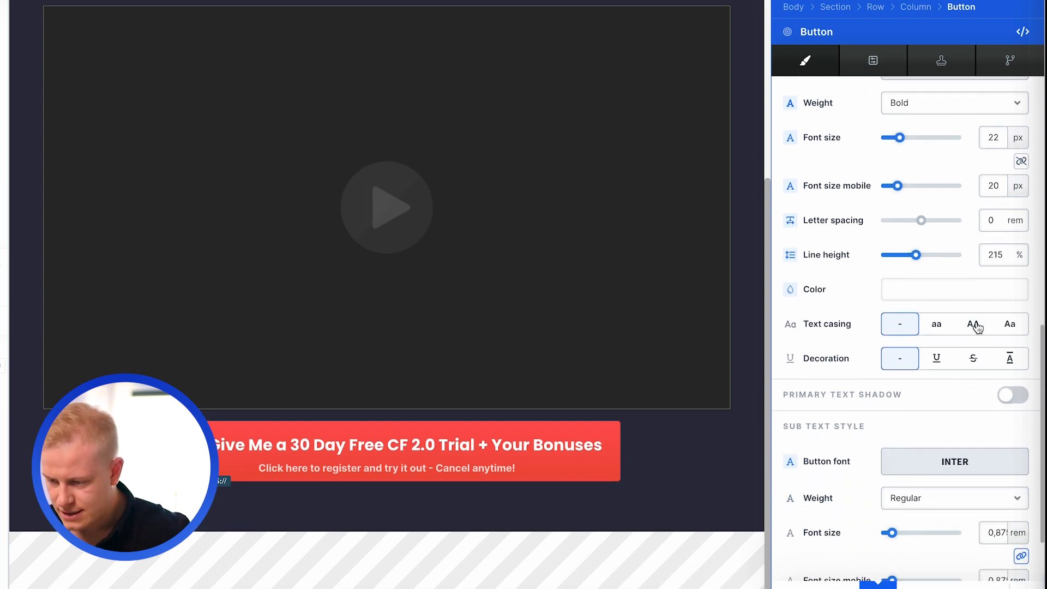
{"action": "left_click", "coordinate": [975, 325]}
{"action": "scroll", "coordinate": [881, 416], "scroll_direction": "down", "scroll_amount": 5}
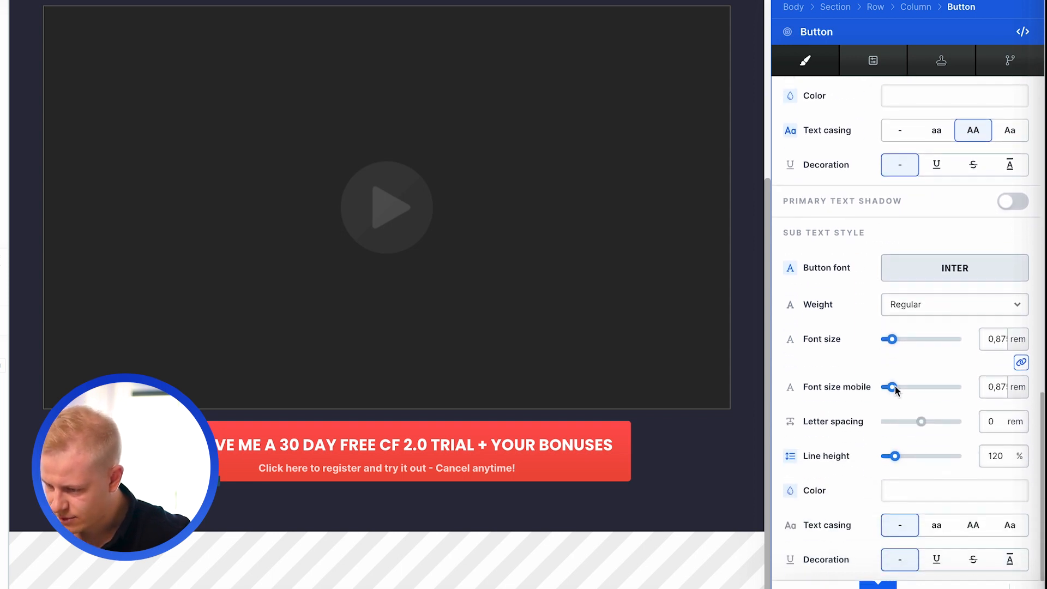
- Enable a shadow on the call-to-action button and color it orange-red #ff643f
{"action": "scroll", "coordinate": [894, 386], "scroll_direction": "down", "scroll_amount": 2}
{"action": "scroll", "coordinate": [899, 318], "scroll_direction": "down", "scroll_amount": 5}
{"action": "mouse_move", "coordinate": [883, 424]}
{"action": "left_mouse_down"}
{"action": "mouse_move", "coordinate": [985, 431]}
{"action": "mouse_move", "coordinate": [884, 425]}
{"action": "left_mouse_up"}
{"action": "left_click", "coordinate": [909, 500]}
{"action": "scroll", "coordinate": [902, 497], "scroll_direction": "down", "scroll_amount": 5}
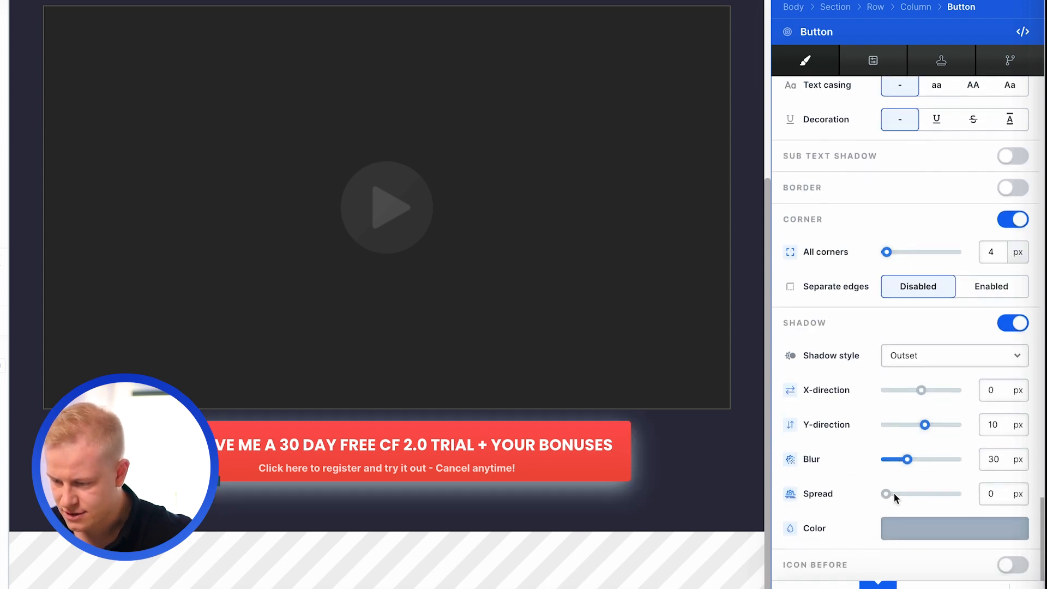
{"action": "left_click", "coordinate": [902, 532]}
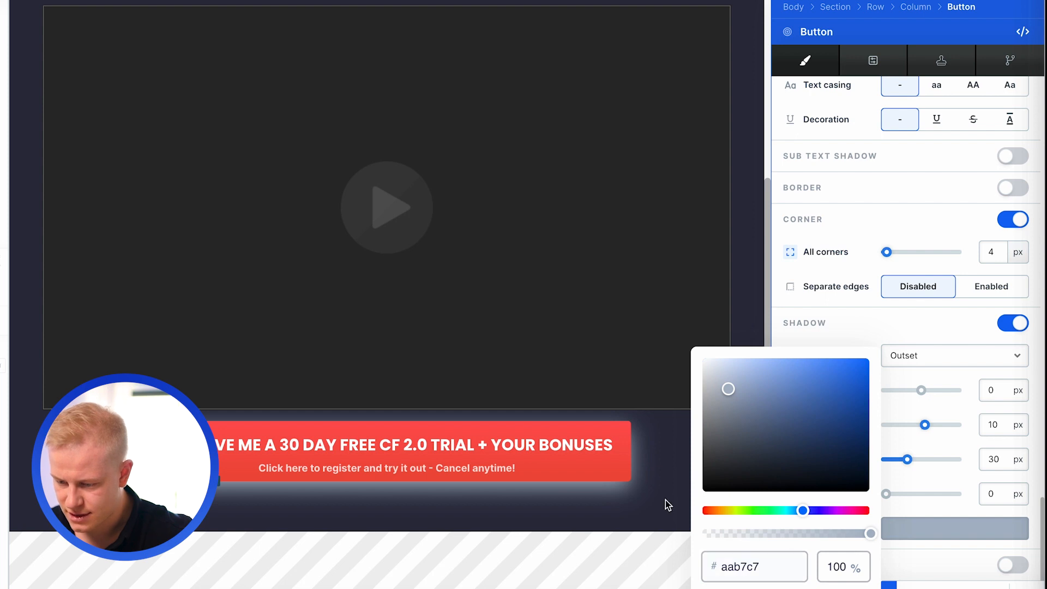
{"action": "left_click_drag", "start_coordinate": [739, 513], "coordinate": [708, 510]}
{"action": "left_click_drag", "start_coordinate": [798, 375], "coordinate": [828, 341]}
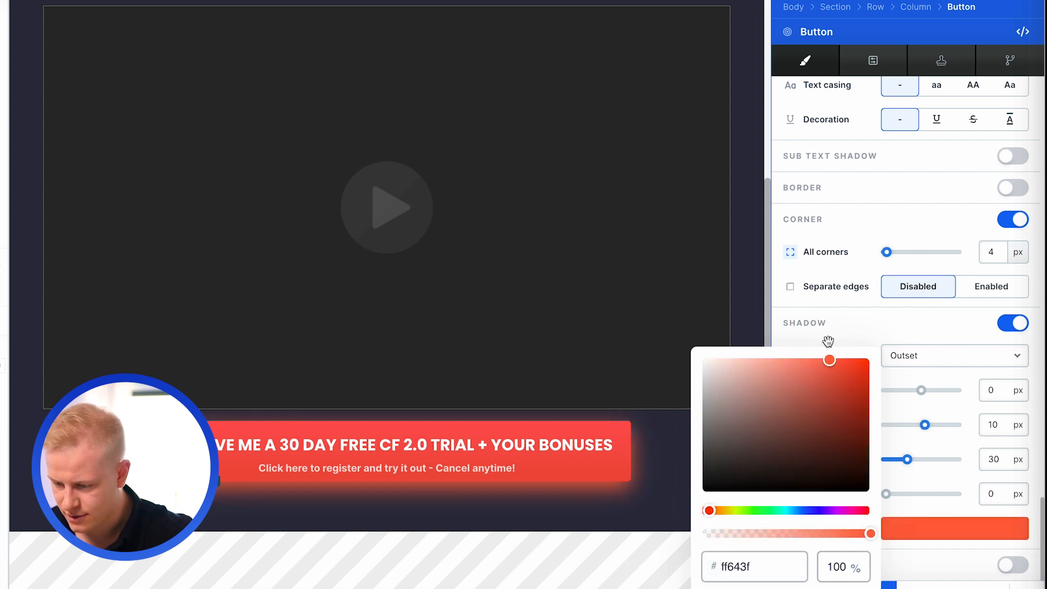
- Adjust the button shadow's vertical offset, spread and blur, and lower the opacity of its color
{"action": "left_click", "coordinate": [945, 436]}
{"action": "left_click_drag", "start_coordinate": [924, 424], "coordinate": [929, 428]}
{"action": "left_click_drag", "start_coordinate": [888, 499], "coordinate": [877, 500]}
{"action": "left_click_drag", "start_coordinate": [891, 460], "coordinate": [907, 462]}
{"action": "left_click", "coordinate": [973, 533]}
{"action": "left_click_drag", "start_coordinate": [864, 529], "coordinate": [786, 532]}
{"action": "left_click", "coordinate": [541, 522]}
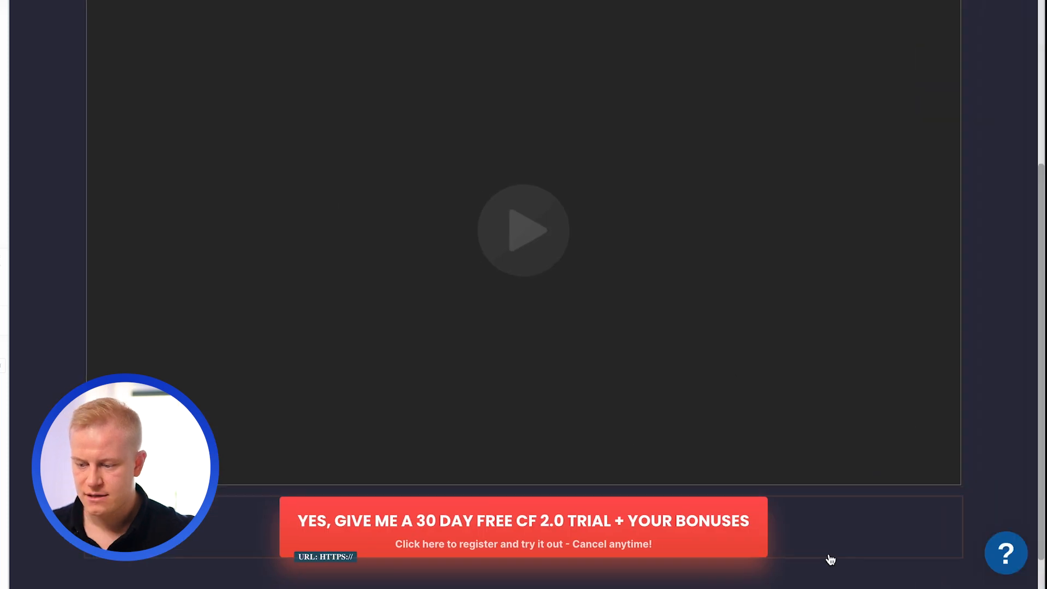
- Apply the Spread Button template to the call-to-action button
{"action": "scroll", "coordinate": [829, 559], "scroll_direction": "down", "scroll_amount": 2}
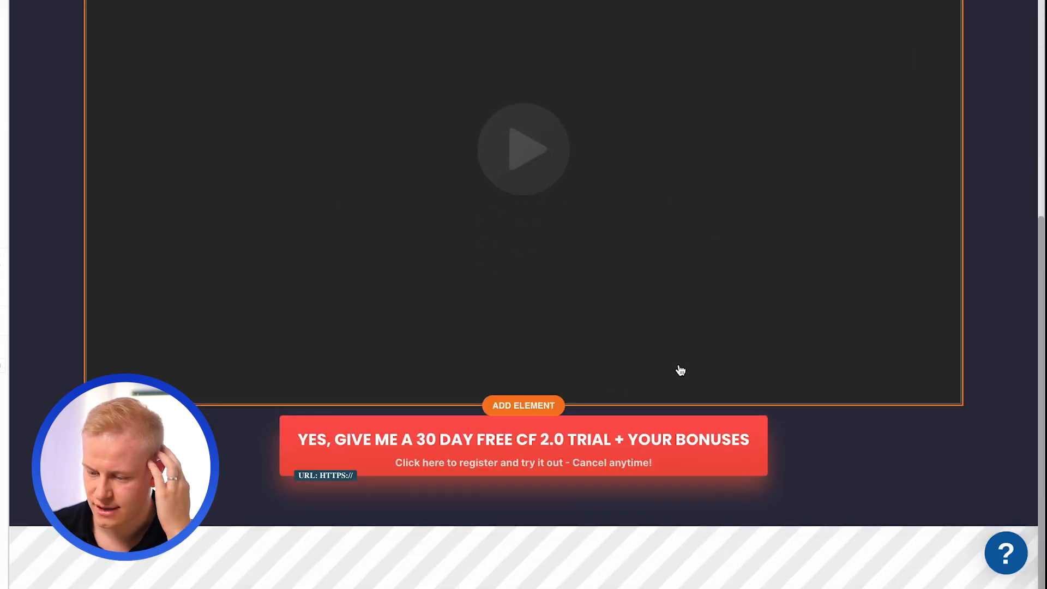
{"action": "left_click", "coordinate": [657, 457]}
{"action": "left_click", "coordinate": [872, 62]}
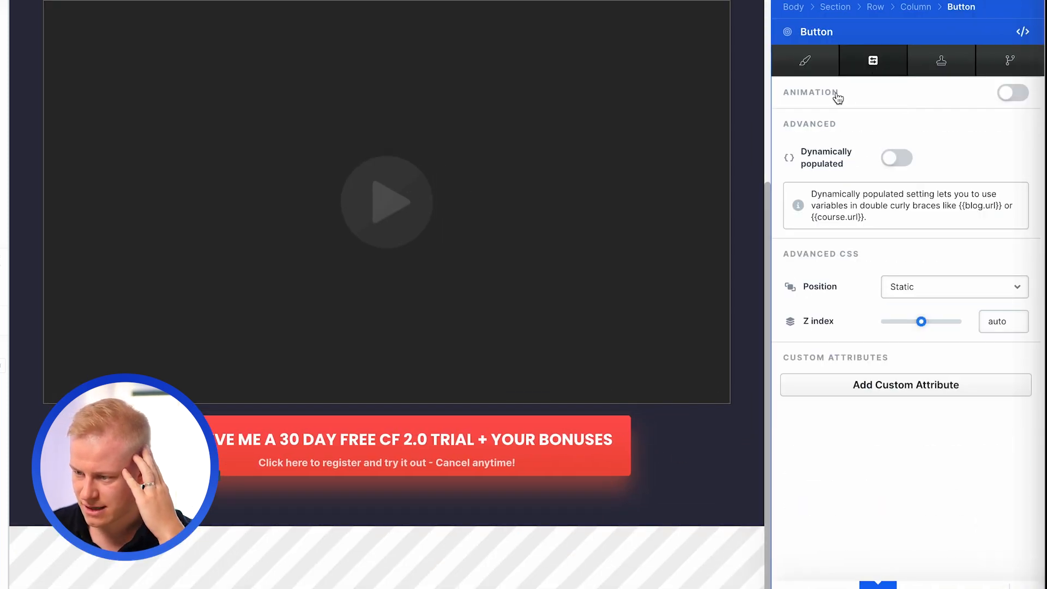
{"action": "left_click", "coordinate": [939, 60]}
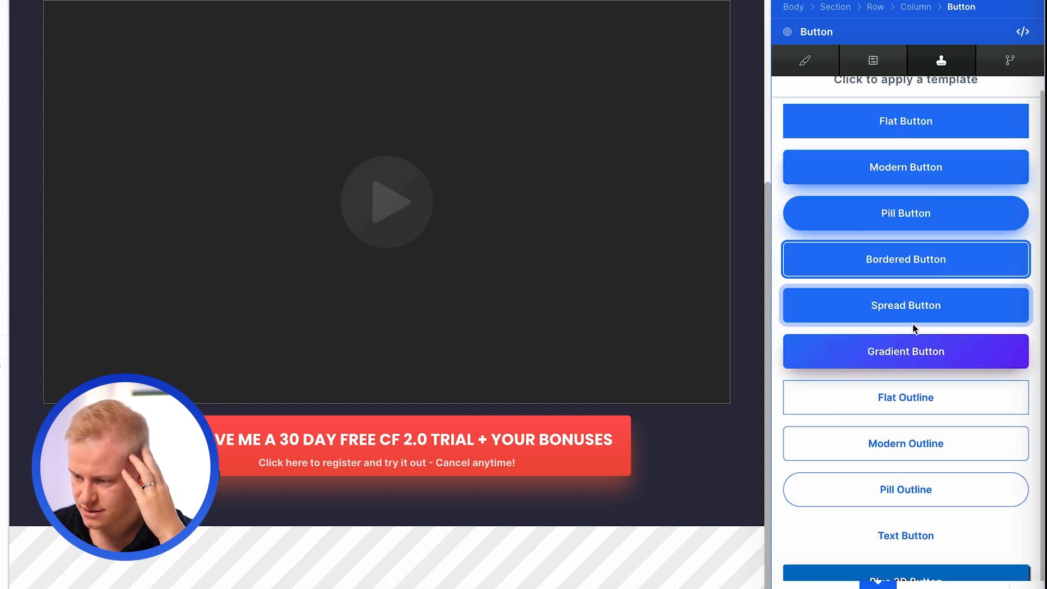
{"action": "left_click", "coordinate": [916, 312]}
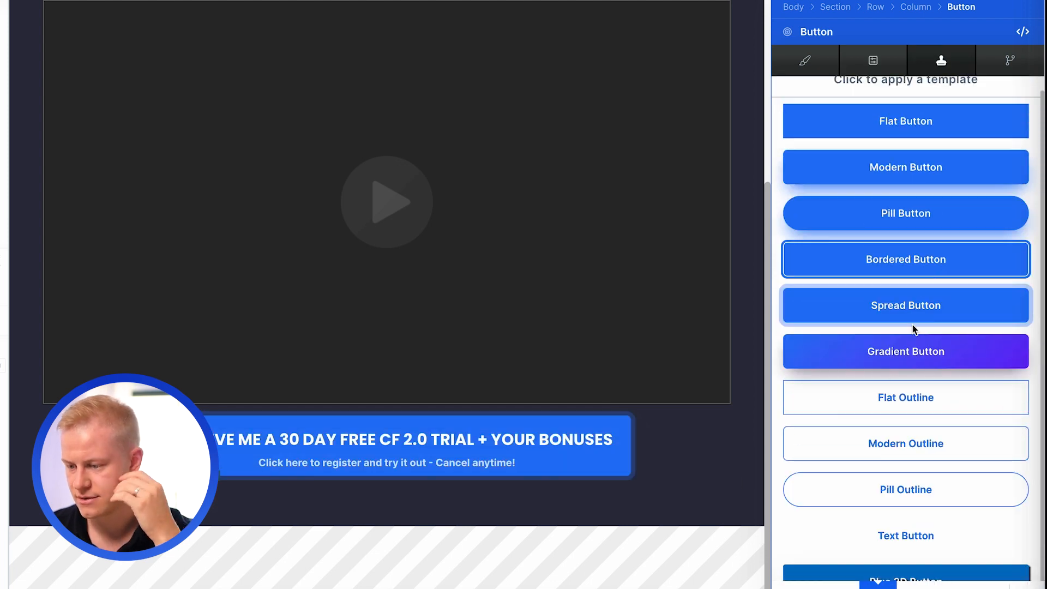
{"action": "left_click", "coordinate": [1010, 60]}
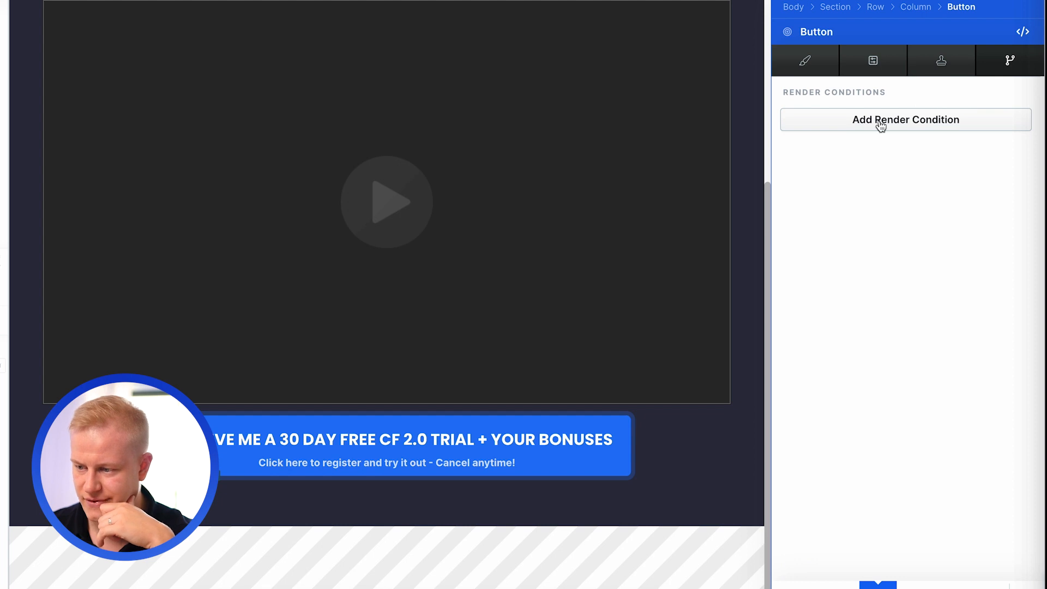
{"action": "left_click", "coordinate": [669, 162]}
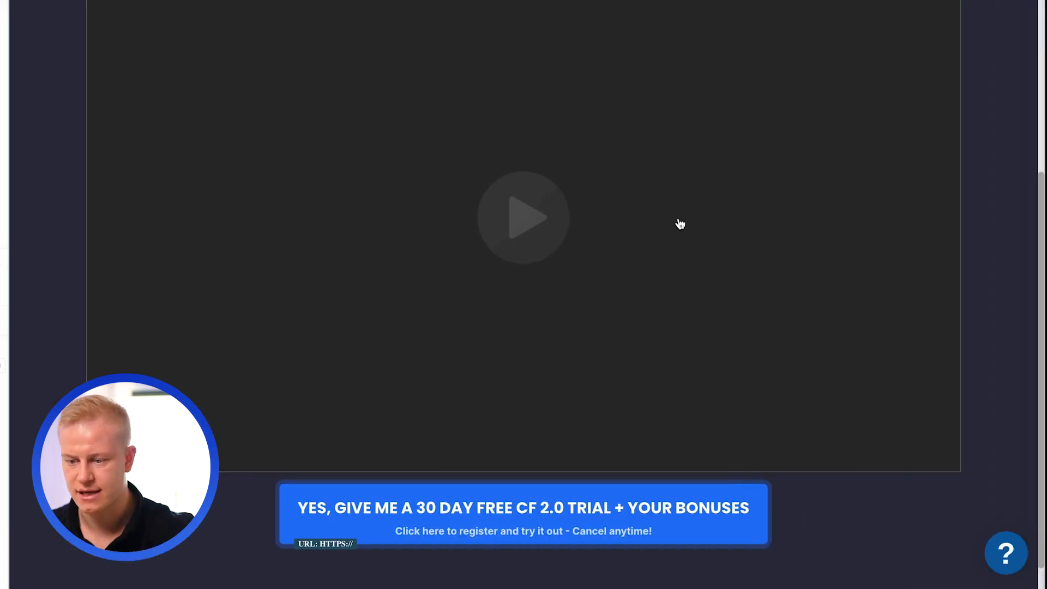
- Set the call-to-action button's top margin to 25 px
{"action": "scroll", "coordinate": [725, 332], "scroll_direction": "down", "scroll_amount": 2}
{"action": "left_click", "coordinate": [673, 484]}
{"action": "left_click_drag", "start_coordinate": [927, 93], "coordinate": [931, 97]}
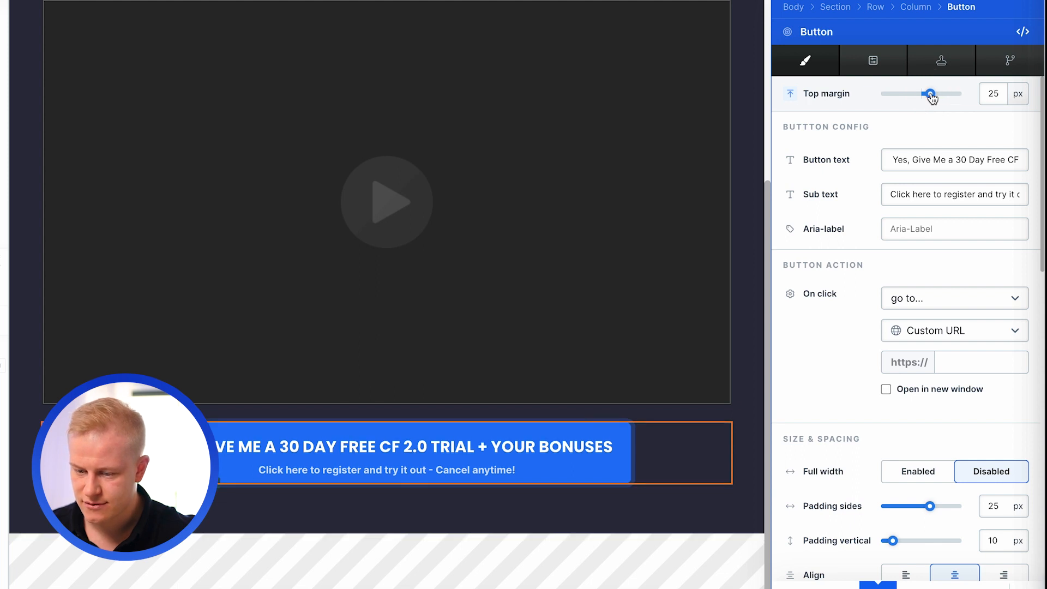
- Set the left and right padding of the video below the headline to 33 px
{"action": "scroll", "coordinate": [754, 139], "scroll_direction": "up", "scroll_amount": 5}
{"action": "left_click", "coordinate": [685, 217]}
{"action": "scroll", "coordinate": [989, 243], "scroll_direction": "down", "scroll_amount": 2}
{"action": "scroll", "coordinate": [990, 243], "scroll_direction": "up", "scroll_amount": 3}
{"action": "scroll", "coordinate": [918, 194], "scroll_direction": "down", "scroll_amount": 2}
{"action": "left_click", "coordinate": [918, 194]}
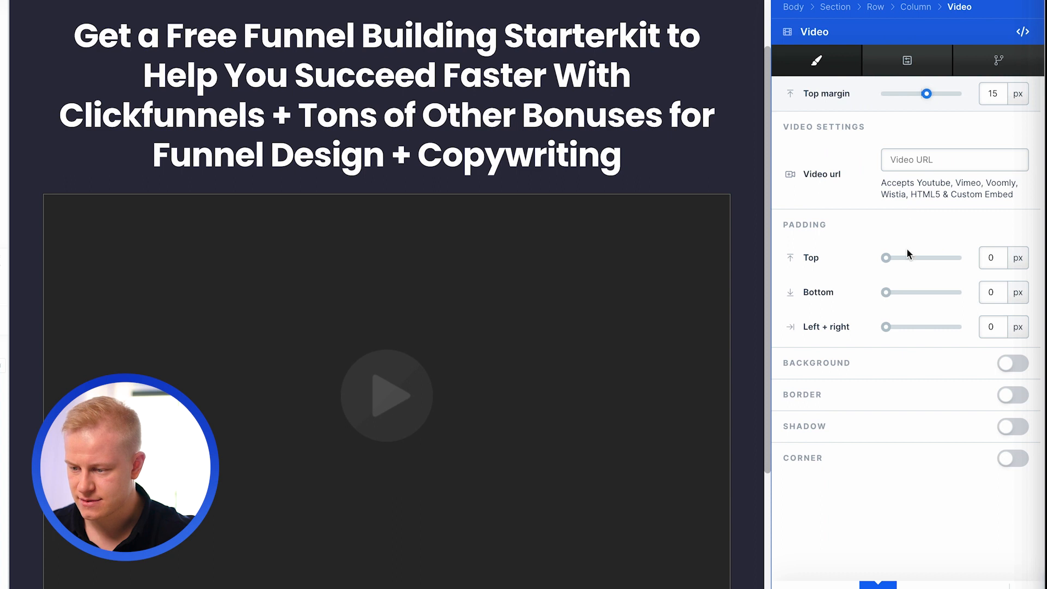
{"action": "left_click_drag", "start_coordinate": [889, 332], "coordinate": [891, 328]}
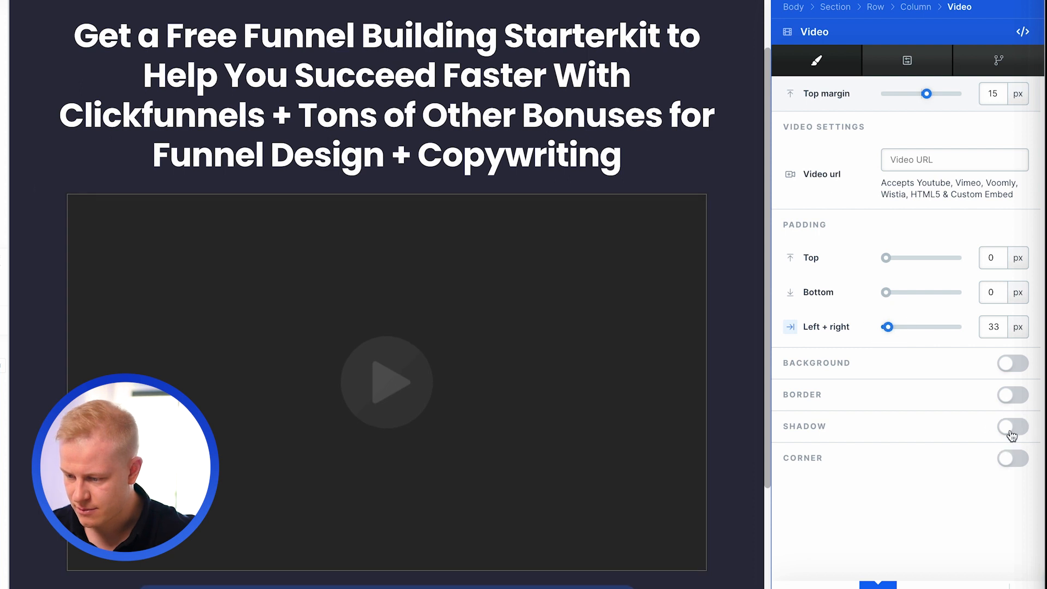
- Enable a shadow on the video and color it blue #3f95ff
{"action": "left_click", "coordinate": [1011, 435]}
{"action": "scroll", "coordinate": [931, 492], "scroll_direction": "down", "scroll_amount": 3}
{"action": "left_click", "coordinate": [900, 525]}
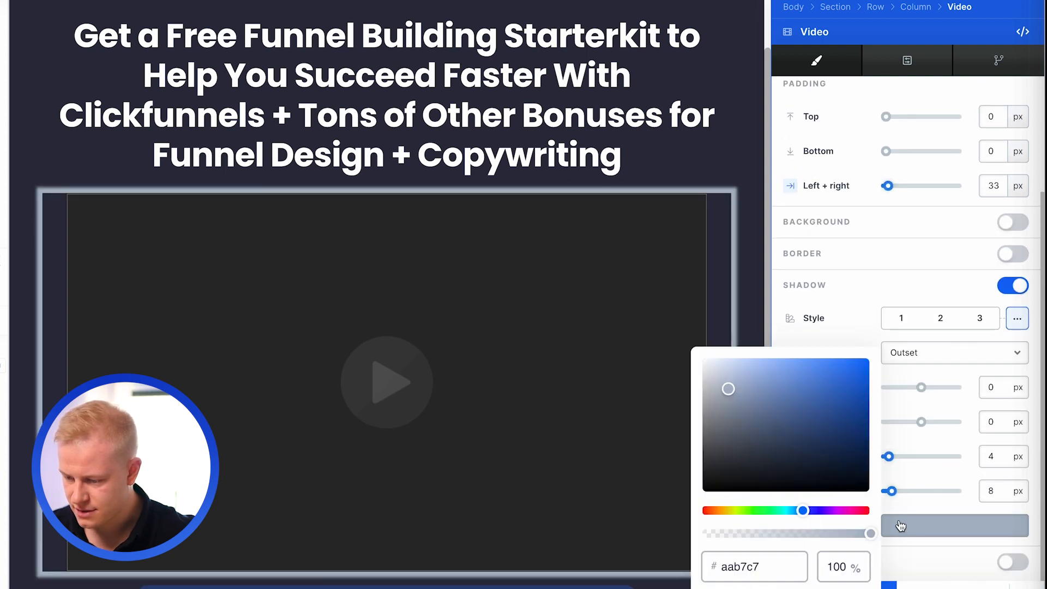
{"action": "left_click_drag", "start_coordinate": [808, 432], "coordinate": [829, 360]}
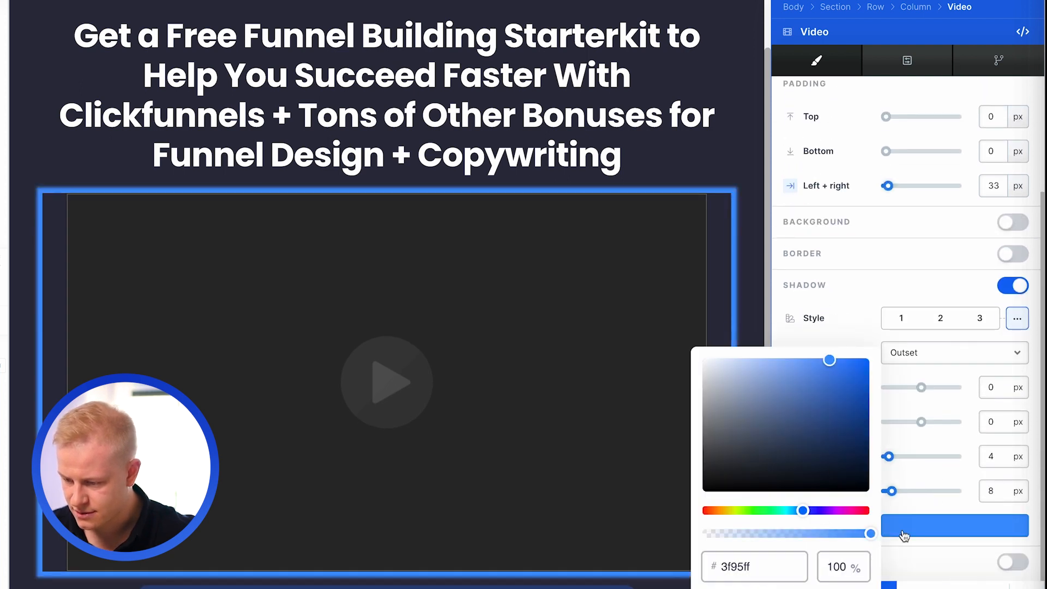
- Set the video shadow to 10 px Y-direction, 61 px blur and 18 px spread, with 28% color opacity
{"action": "left_click", "coordinate": [887, 461]}
{"action": "left_click_drag", "start_coordinate": [921, 427], "coordinate": [925, 430]}
{"action": "left_click_drag", "start_coordinate": [895, 497], "coordinate": [898, 493]}
{"action": "left_click", "coordinate": [902, 521]}
{"action": "left_click_drag", "start_coordinate": [830, 532], "coordinate": [817, 529]}
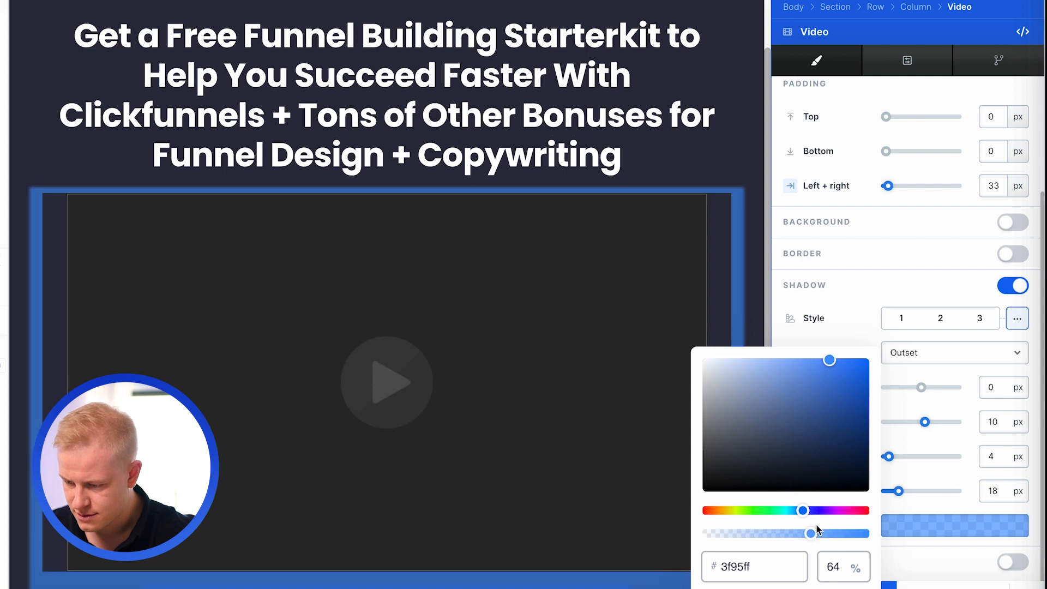
{"action": "left_click_drag", "start_coordinate": [886, 461], "coordinate": [928, 454]}
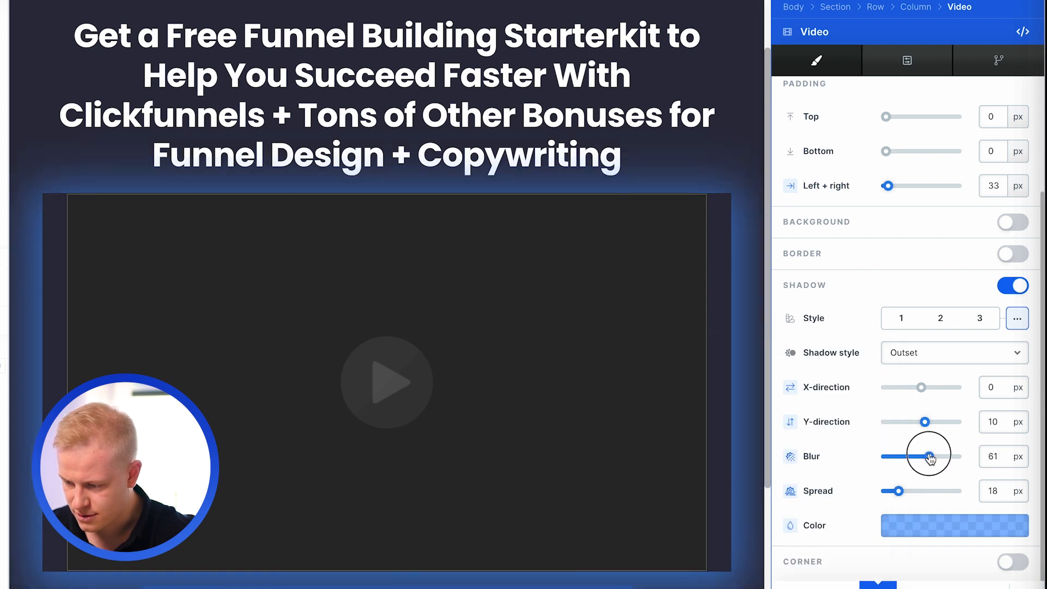
{"action": "left_click", "coordinate": [912, 541]}
{"action": "left_click_drag", "start_coordinate": [813, 534], "coordinate": [750, 541]}
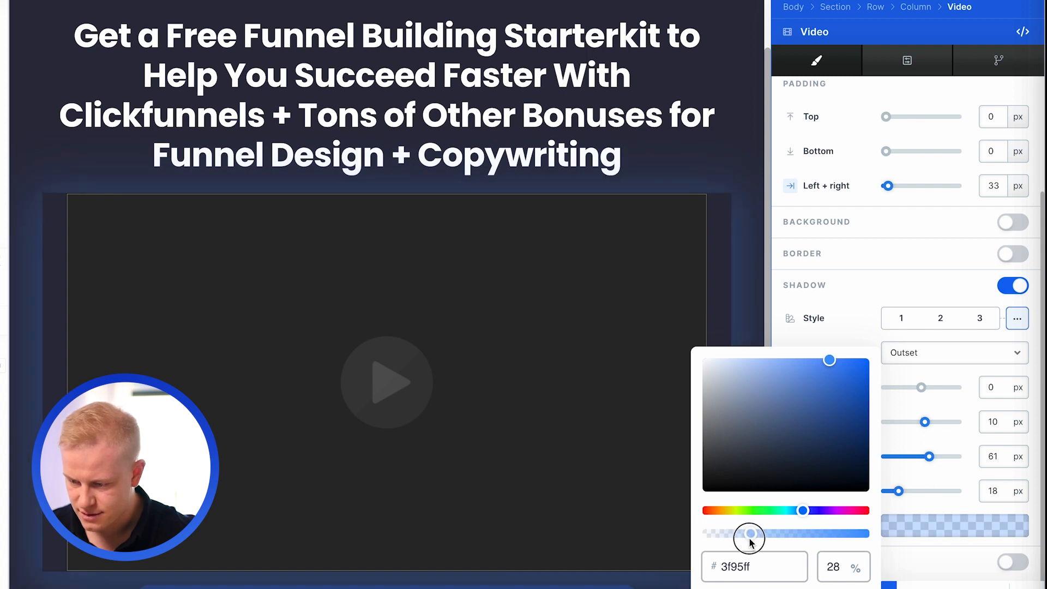
- Set the video's left and right padding to 59 px and its shadow to 21 px blur and 11 px spread
{"action": "left_click", "coordinate": [512, 430]}
{"action": "scroll", "coordinate": [960, 373], "scroll_direction": "down", "scroll_amount": 1}
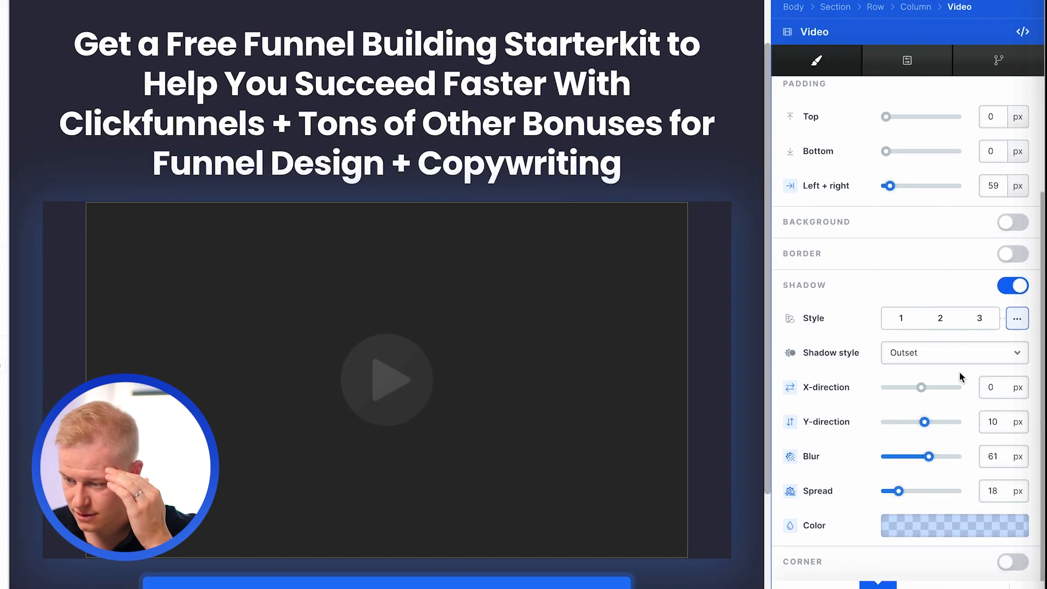
{"action": "left_click_drag", "start_coordinate": [928, 456], "coordinate": [900, 456]}
{"action": "mouse_move", "coordinate": [898, 491]}
{"action": "left_mouse_down"}
{"action": "mouse_move", "coordinate": [885, 492]}
{"action": "mouse_move", "coordinate": [895, 492]}
{"action": "left_mouse_up"}
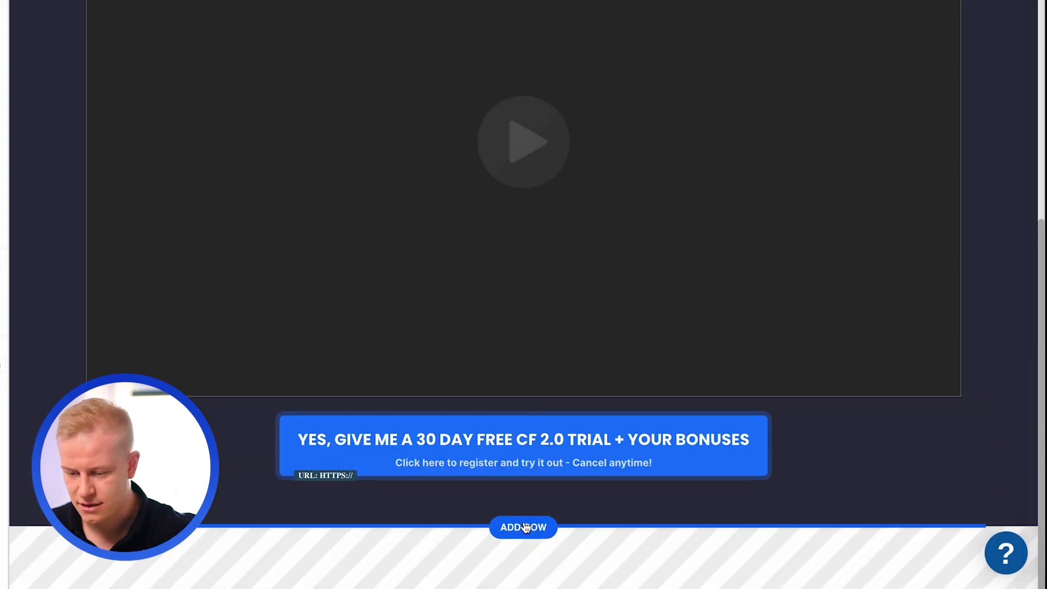
- Add a one-column row below the call-to-action button and move the video into it
{"action": "left_click", "coordinate": [525, 526]}
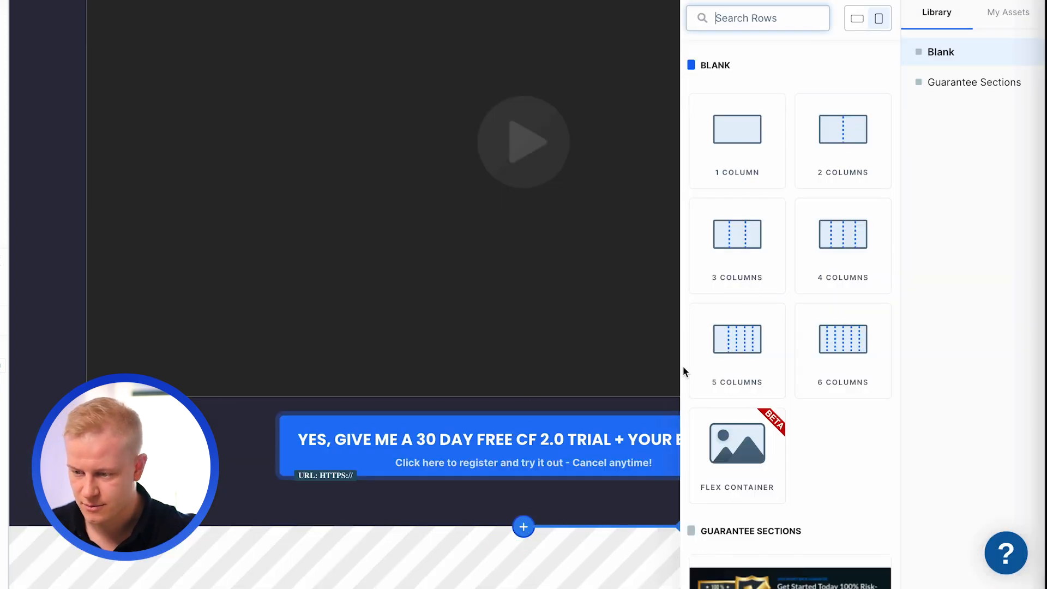
{"action": "left_click", "coordinate": [738, 168]}
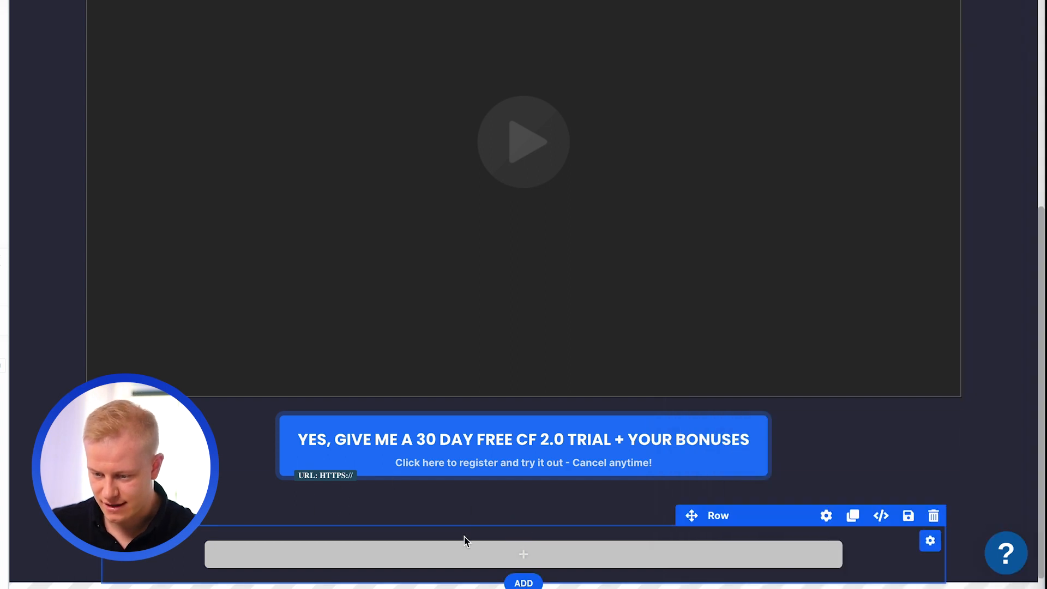
{"action": "left_click_drag", "start_coordinate": [362, 296], "coordinate": [344, 486]}
- Add another one-column row, move the call-to-action button into it, and place that row below the video
{"action": "left_click", "coordinate": [522, 354]}
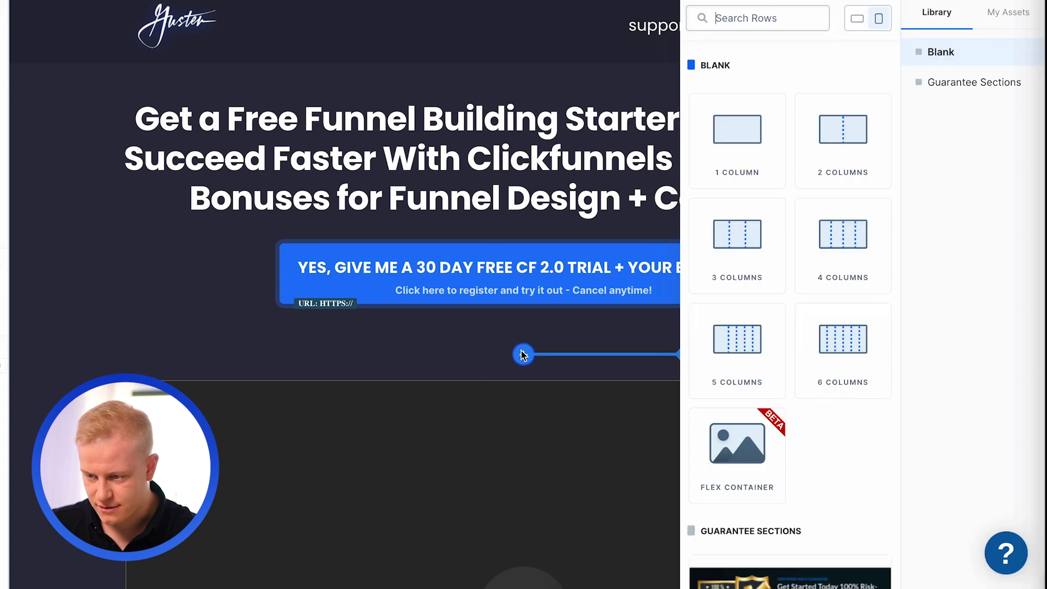
{"action": "left_click", "coordinate": [736, 131]}
{"action": "left_click_drag", "start_coordinate": [469, 277], "coordinate": [488, 388]}
{"action": "left_click", "coordinate": [147, 265]}
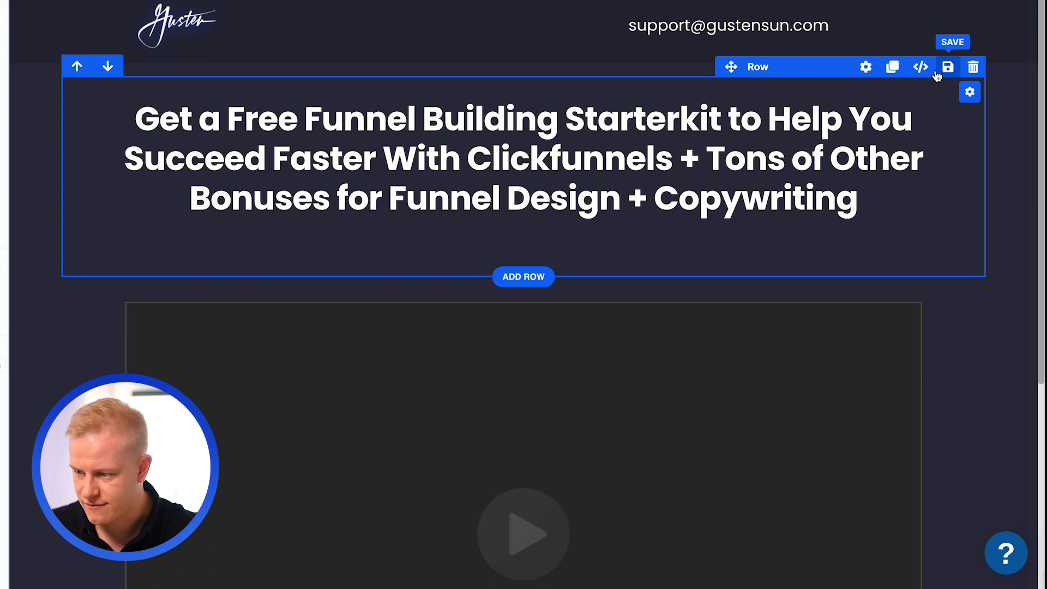
- Reduce the bottom padding of the headline row
{"action": "left_click", "coordinate": [865, 66]}
{"action": "left_click_drag", "start_coordinate": [931, 231], "coordinate": [900, 234]}
{"action": "left_click", "coordinate": [510, 255]}
- Set the video row's top and bottom padding to 0 px and its width to 806 px
{"action": "left_click", "coordinate": [825, 230]}
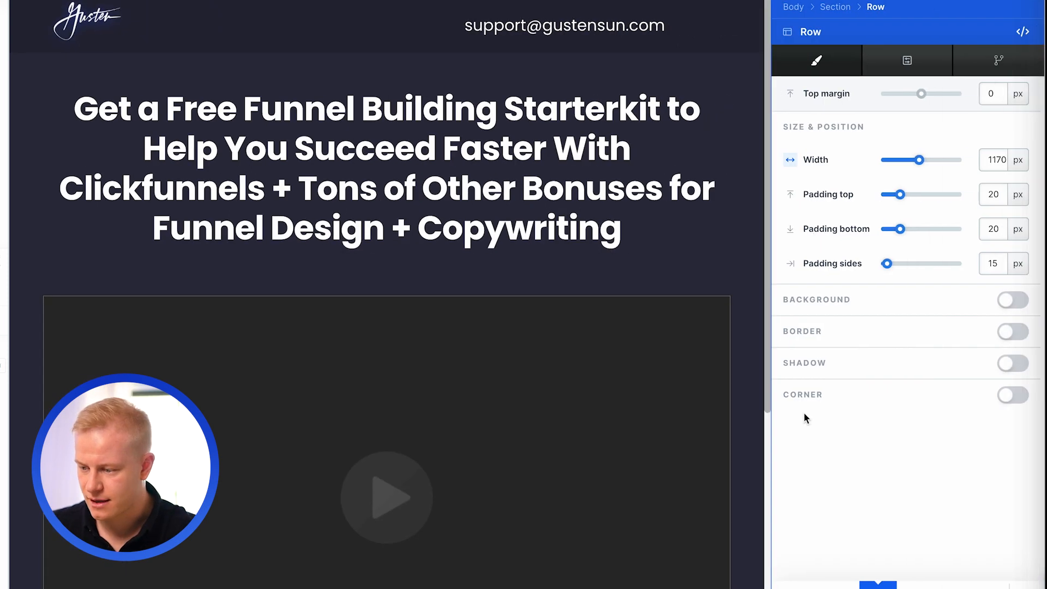
{"action": "left_click_drag", "start_coordinate": [903, 202], "coordinate": [877, 198]}
{"action": "left_click_drag", "start_coordinate": [900, 231], "coordinate": [846, 227]}
{"action": "left_click", "coordinate": [594, 246]}
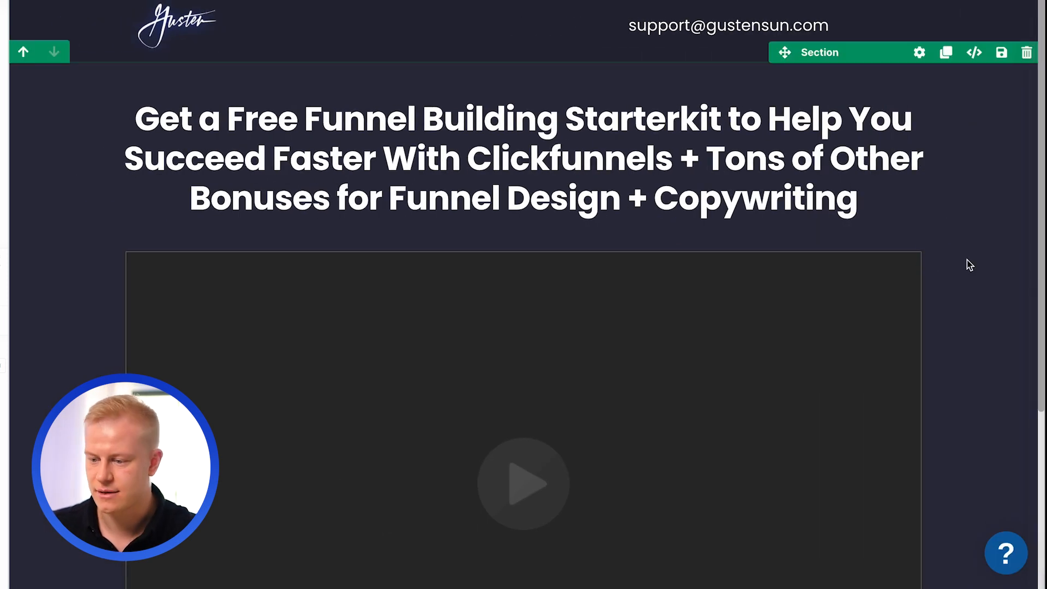
{"action": "left_click", "coordinate": [825, 231]}
{"action": "left_click_drag", "start_coordinate": [919, 160], "coordinate": [908, 160]}
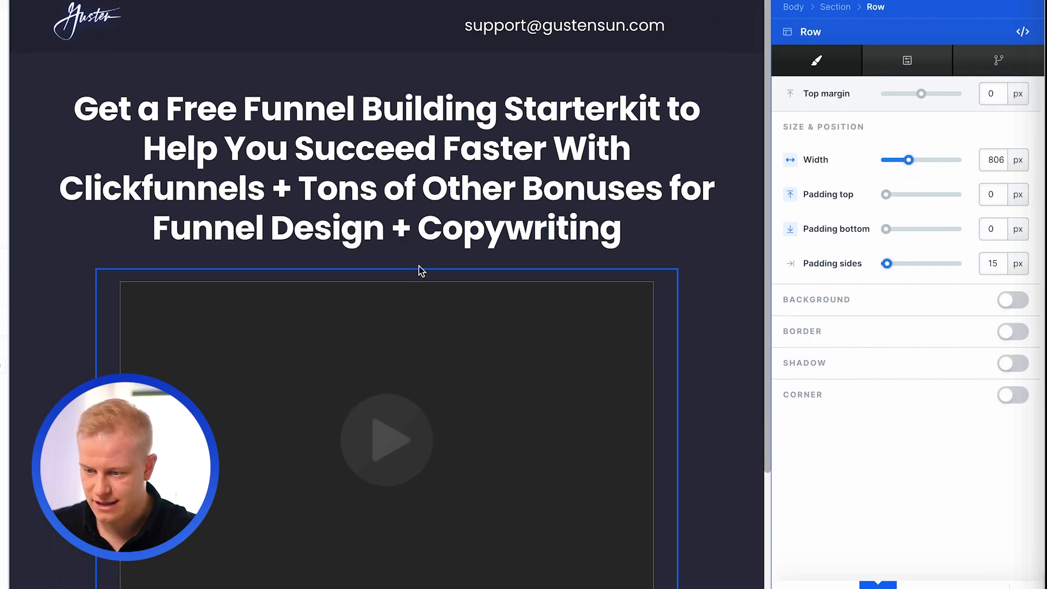